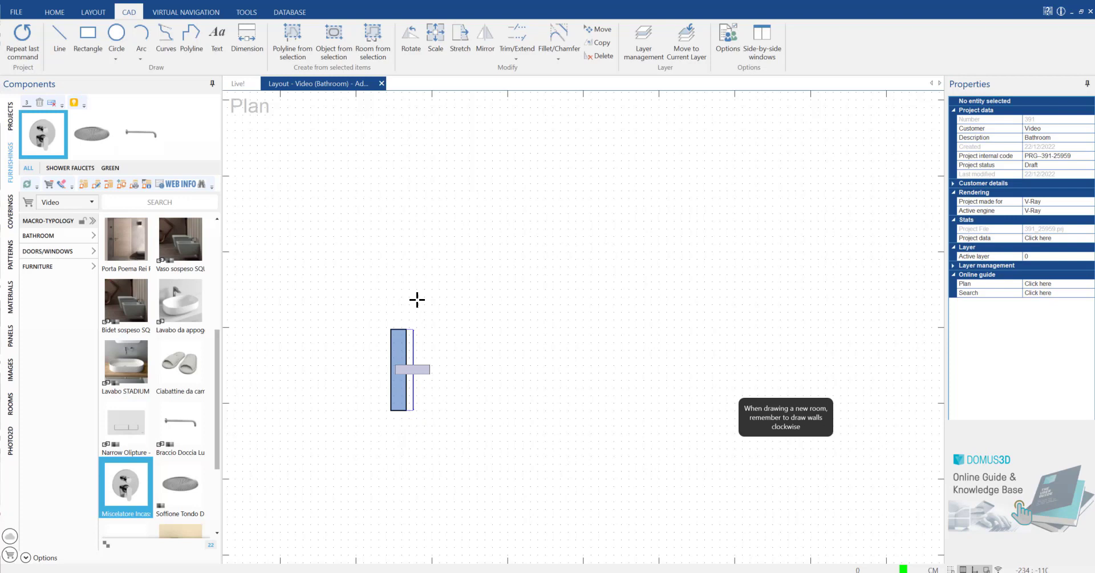
Draw walls of 180 and 160 and close the outline at the starting corner
type("20")
key("Return")
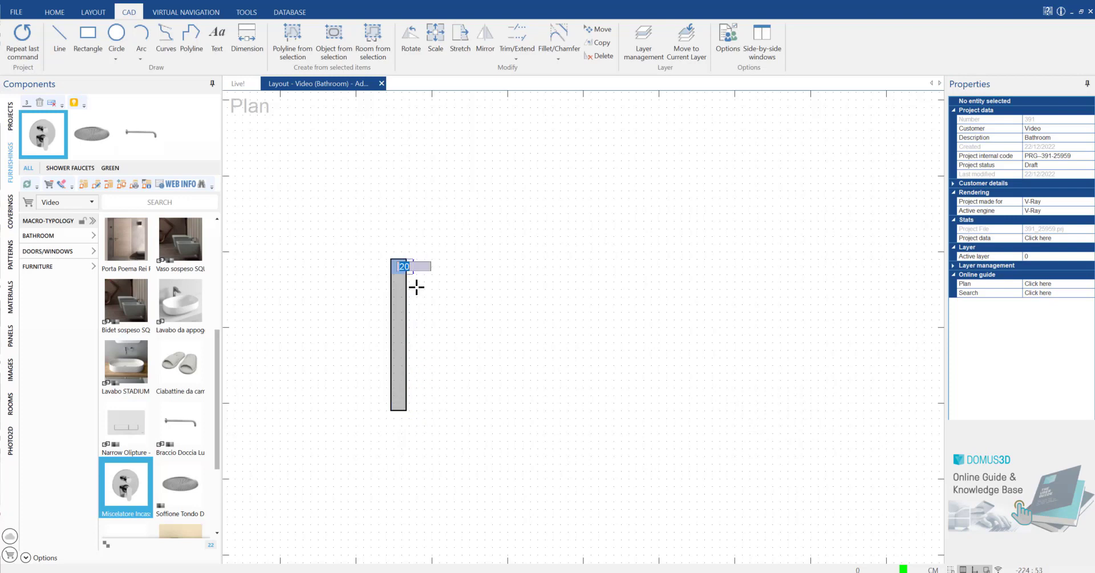
type("160")
key("Return")
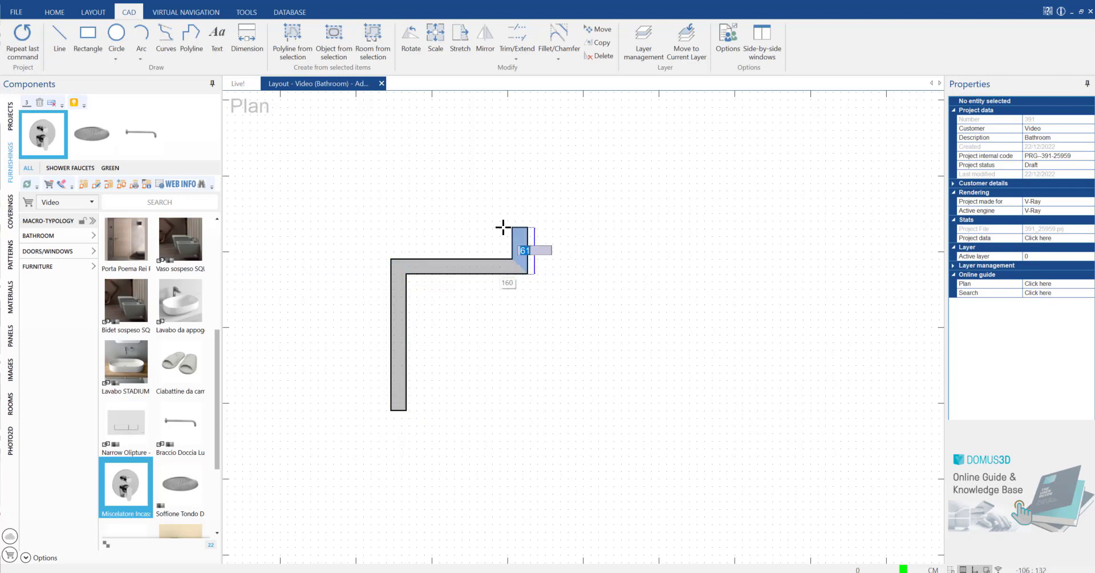
left_click(405, 409)
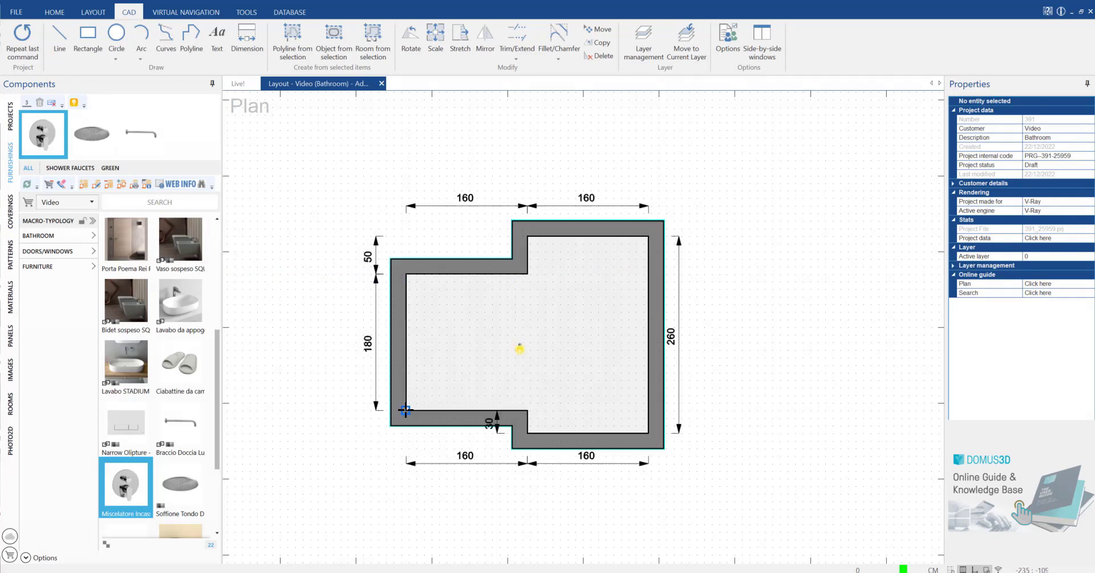
Extend the step wall to 82 and thicken the top wall from 20 to 30
left_click(547, 238)
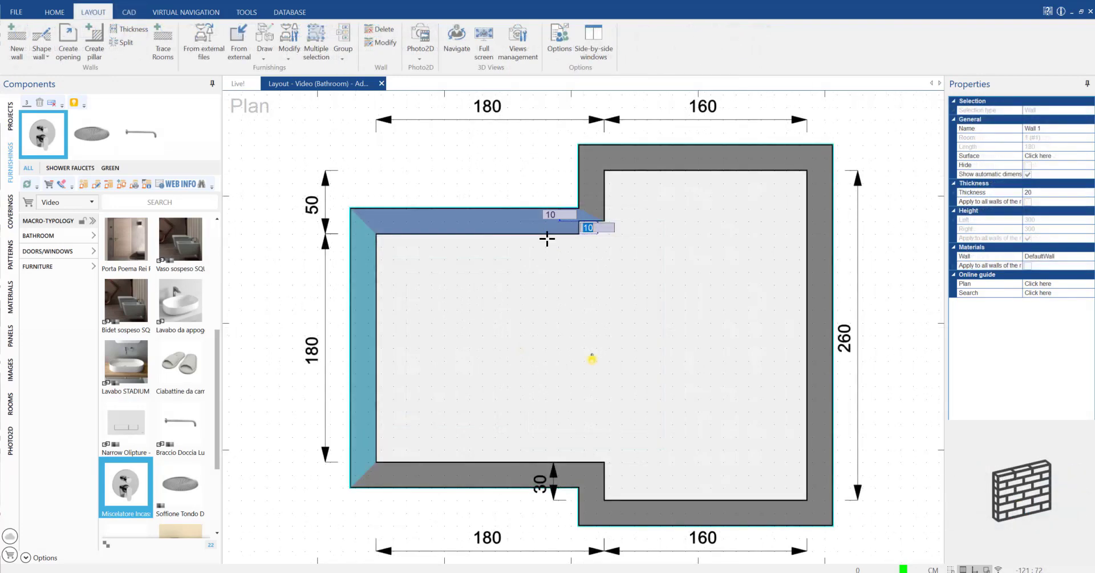
left_click_drag(547, 239, 564, 261)
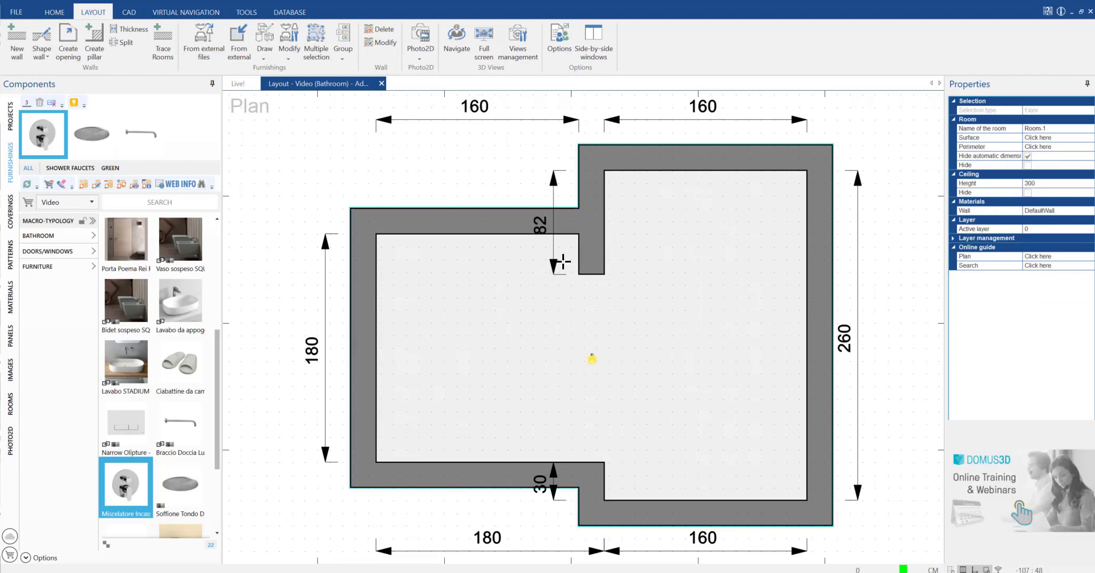
left_click(663, 152)
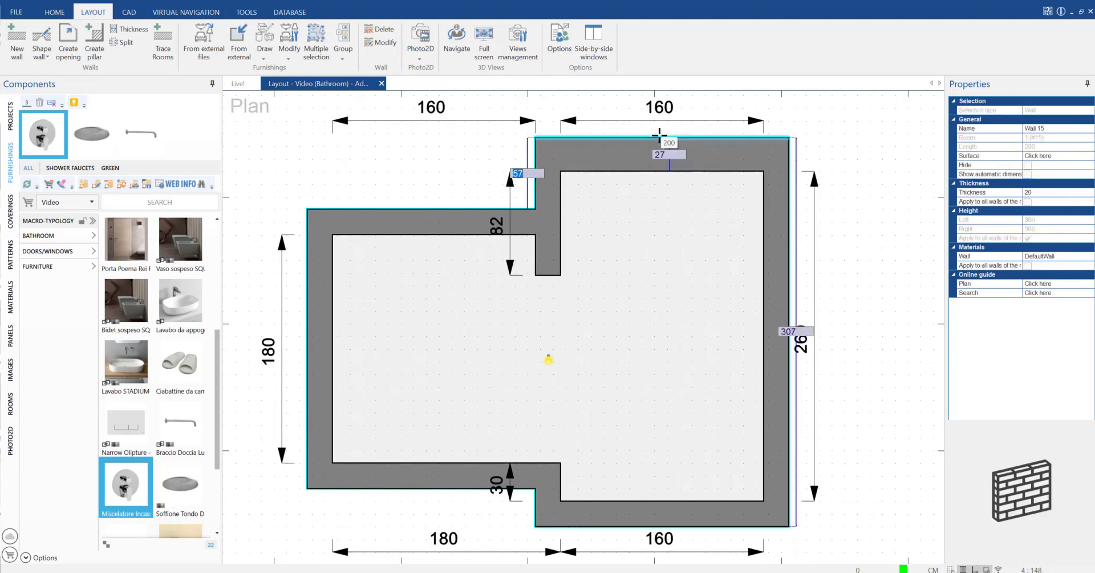
left_click_drag(660, 135, 660, 171)
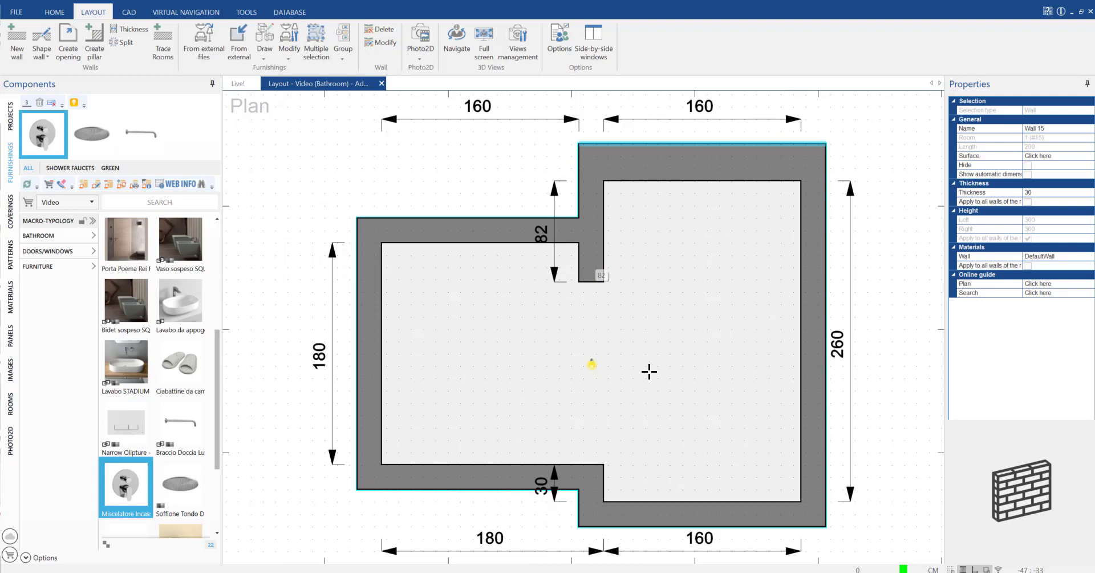
Set a new ceiling height for the room
right_click(660, 352)
mouse_move(745, 484)
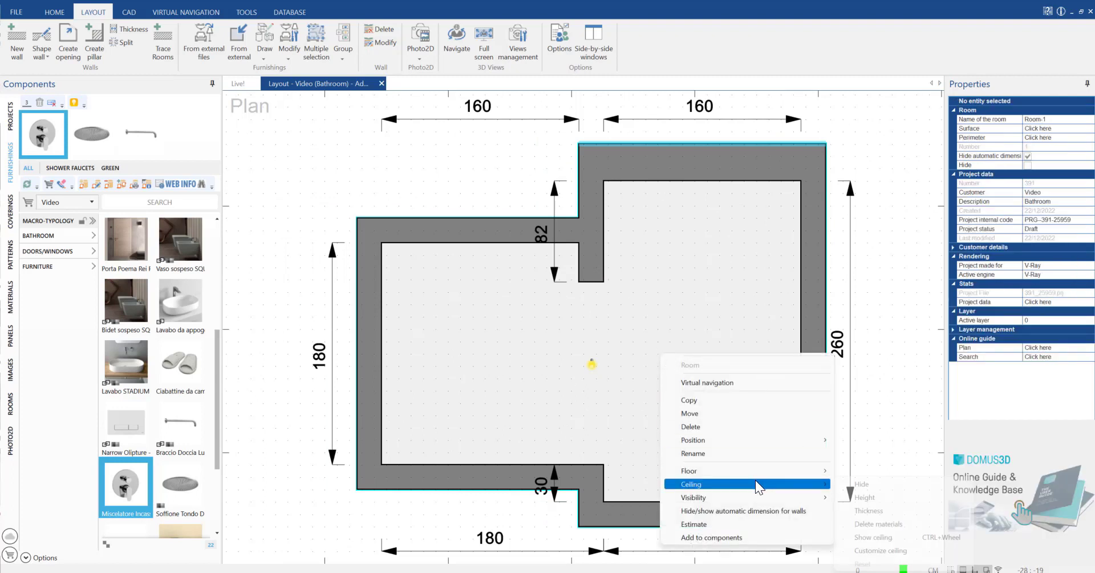
left_click(879, 496)
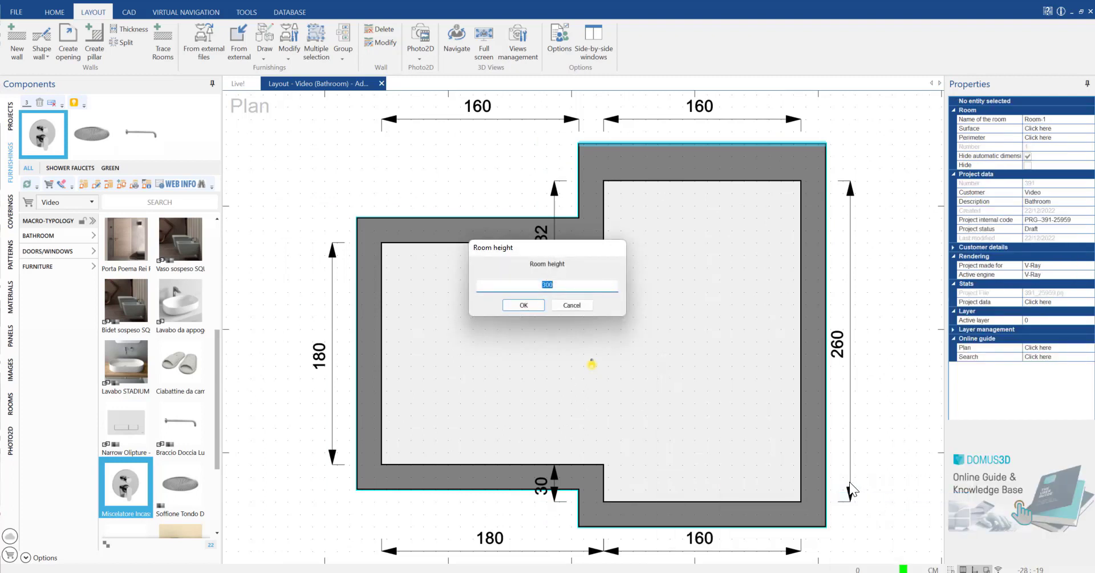
type("0")
key("Return")
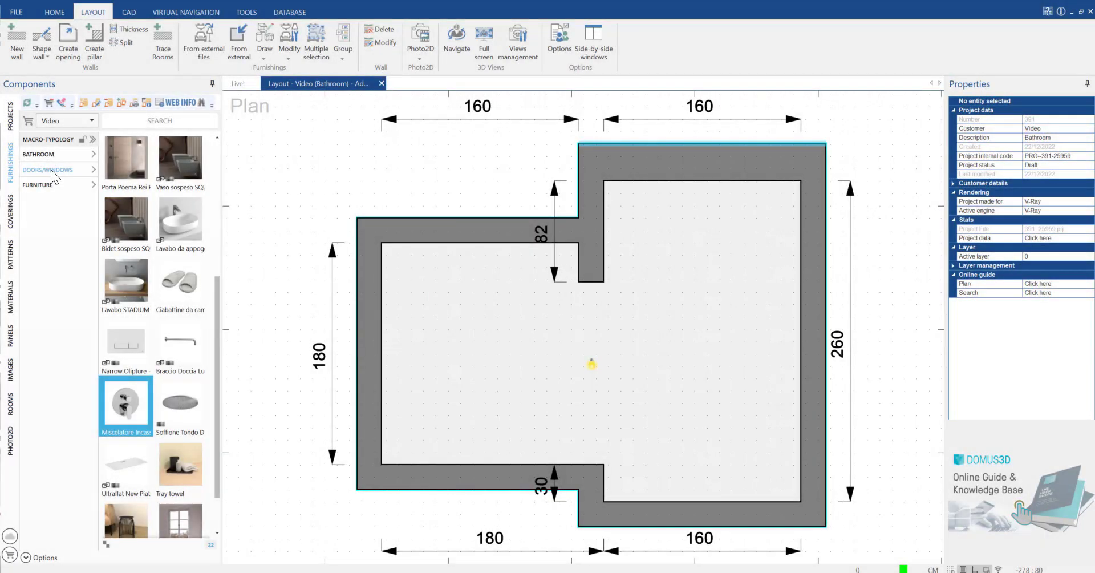
Place a two-leaf window in the left wall and a door in the bottom wall, then check the door's properties
left_click(51, 170)
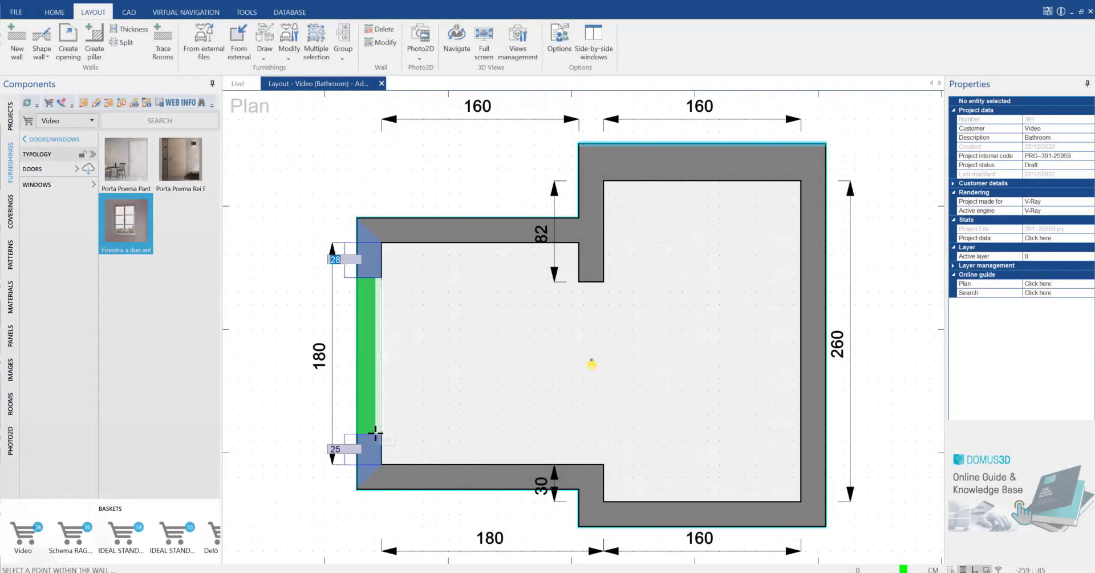
left_click_drag(403, 313, 369, 361)
left_click_drag(143, 162, 510, 469)
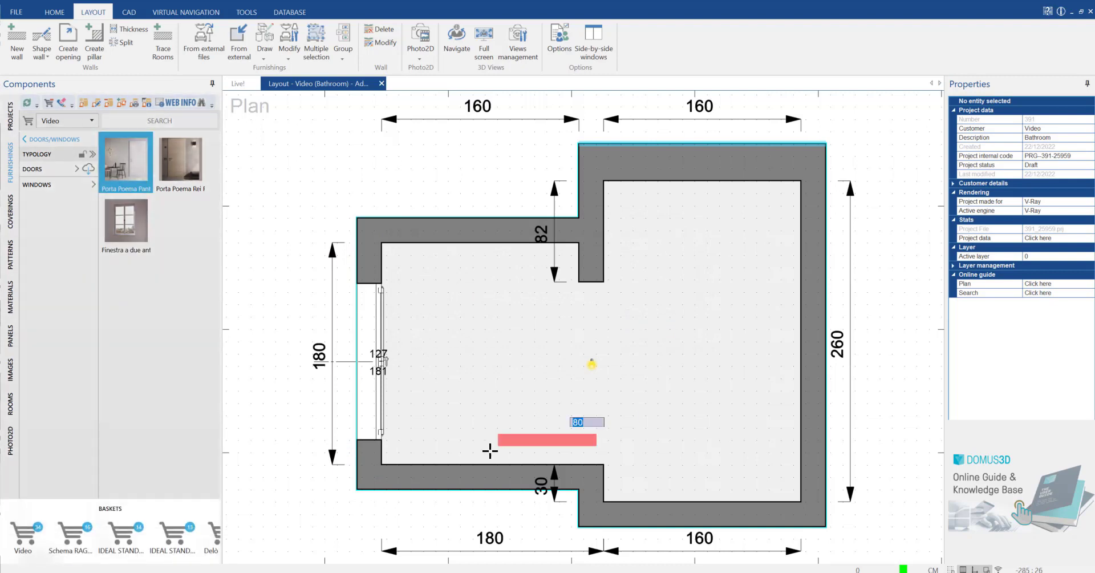
right_click(521, 437)
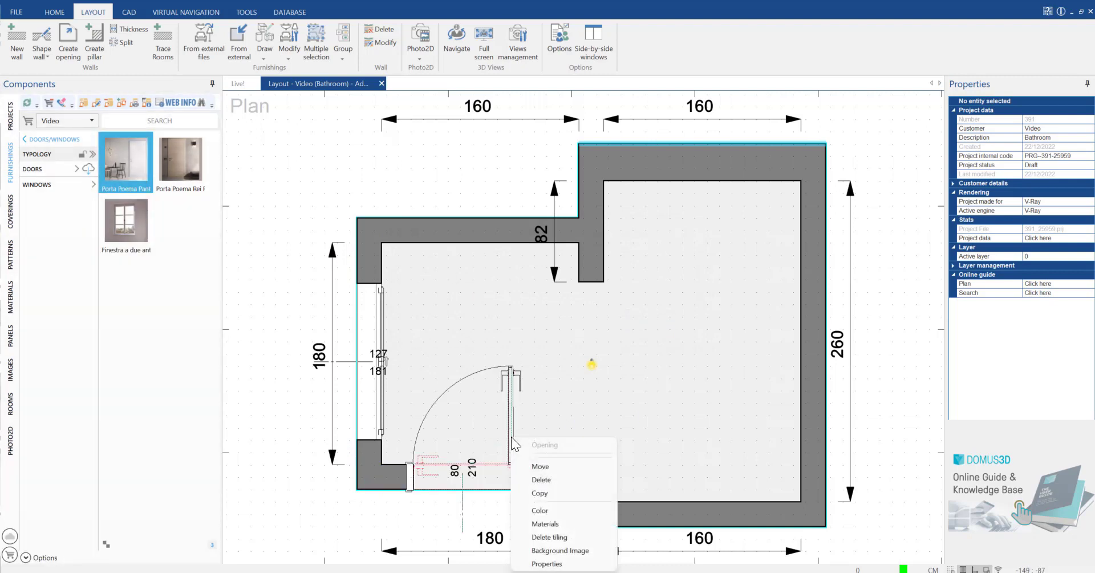
left_click(586, 561)
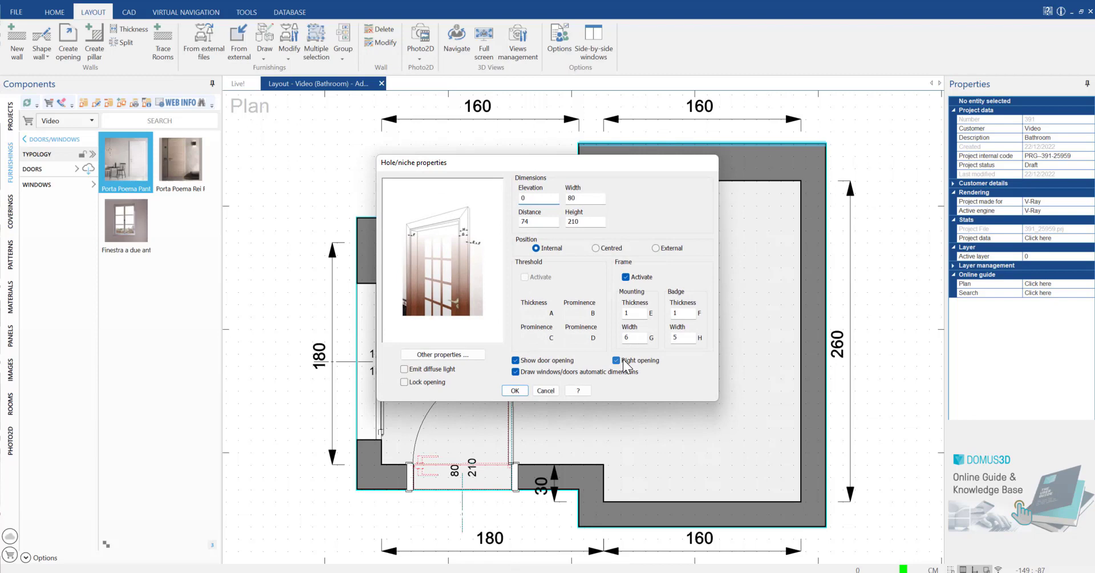
left_click(519, 392)
Resize the window to 120 wide by 180 high
right_click(376, 339)
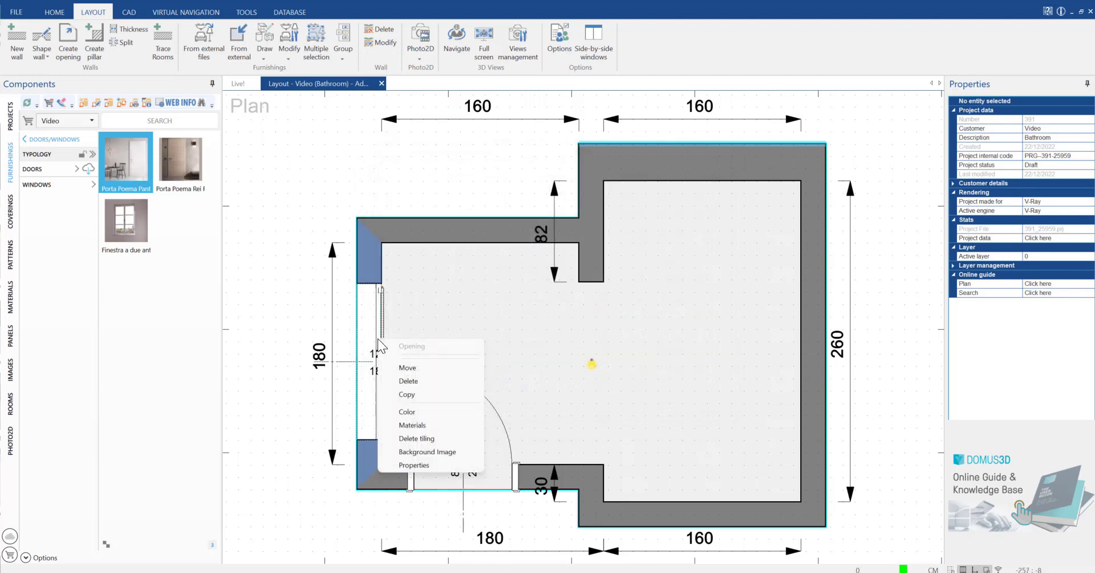
left_click(422, 465)
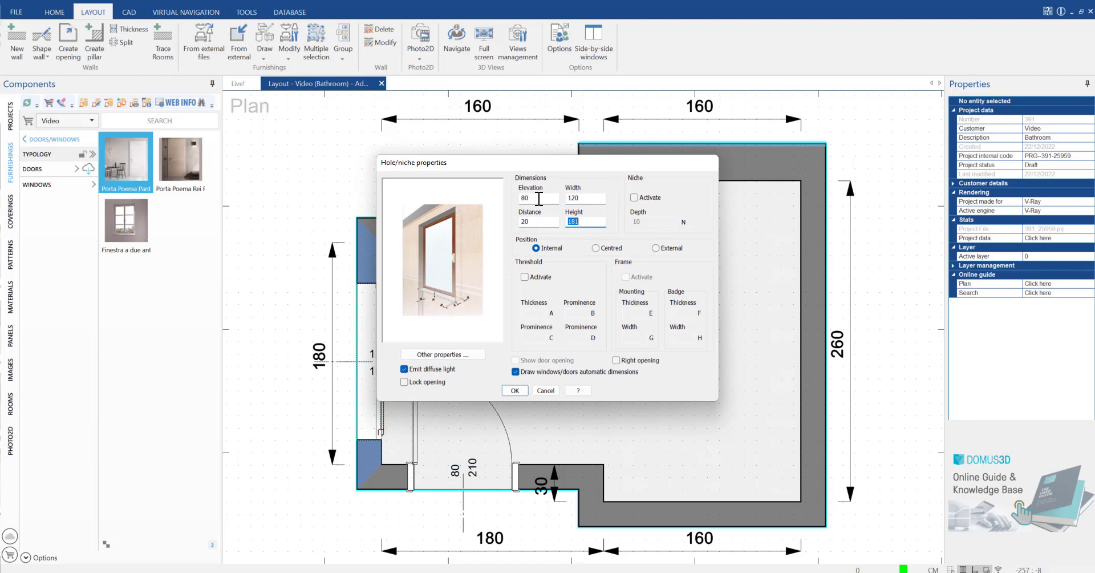
left_click(515, 391)
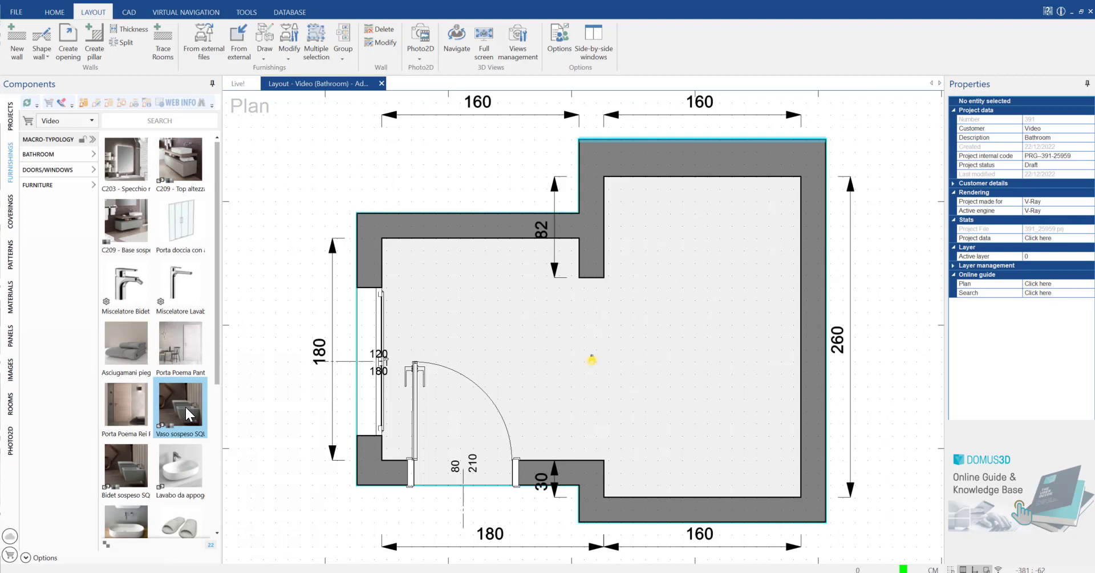
Place the wall-hung toilet and bidet on the bottom wall and fit a bidet faucet
left_click_drag(185, 405, 754, 507)
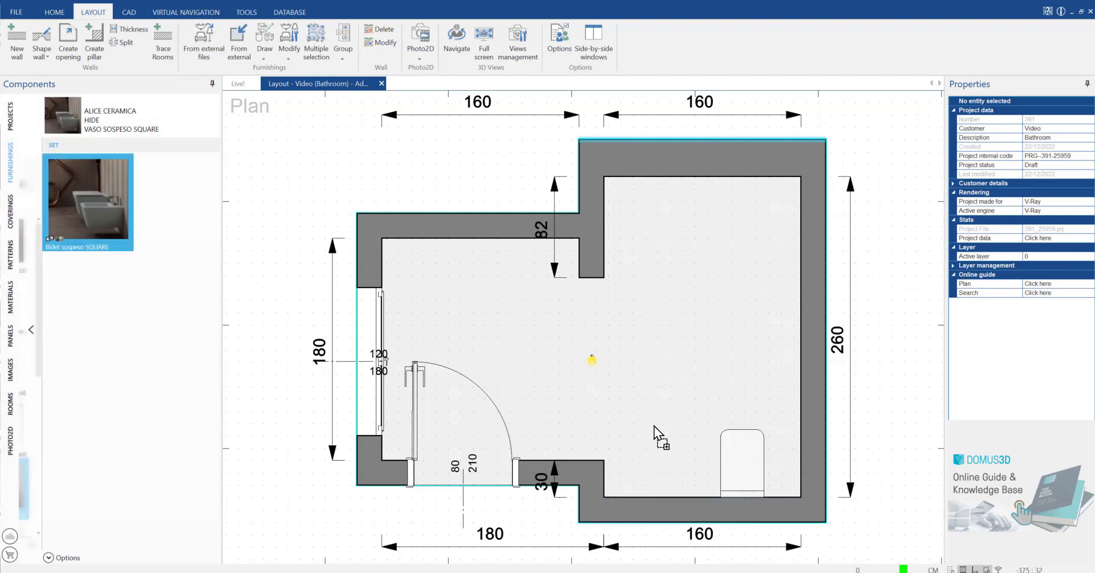
left_click_drag(655, 426, 661, 499)
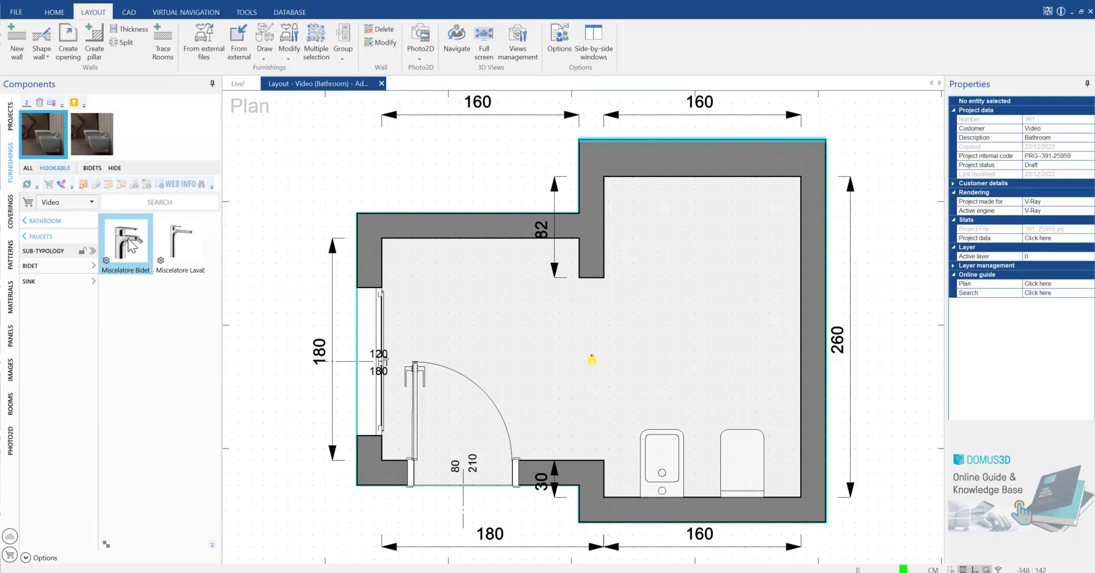
left_click(130, 245)
scroll(690, 456, "up", 1)
scroll(679, 456, "up", 2)
scroll(652, 433, "up", 2)
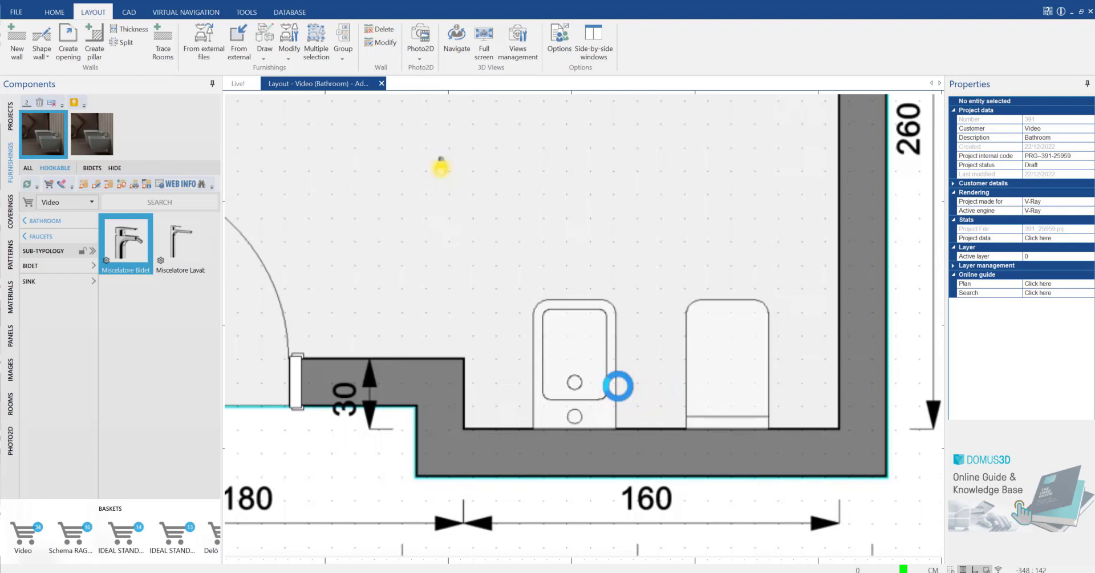
scroll(653, 410, "down", 1)
scroll(685, 460, "down", 2)
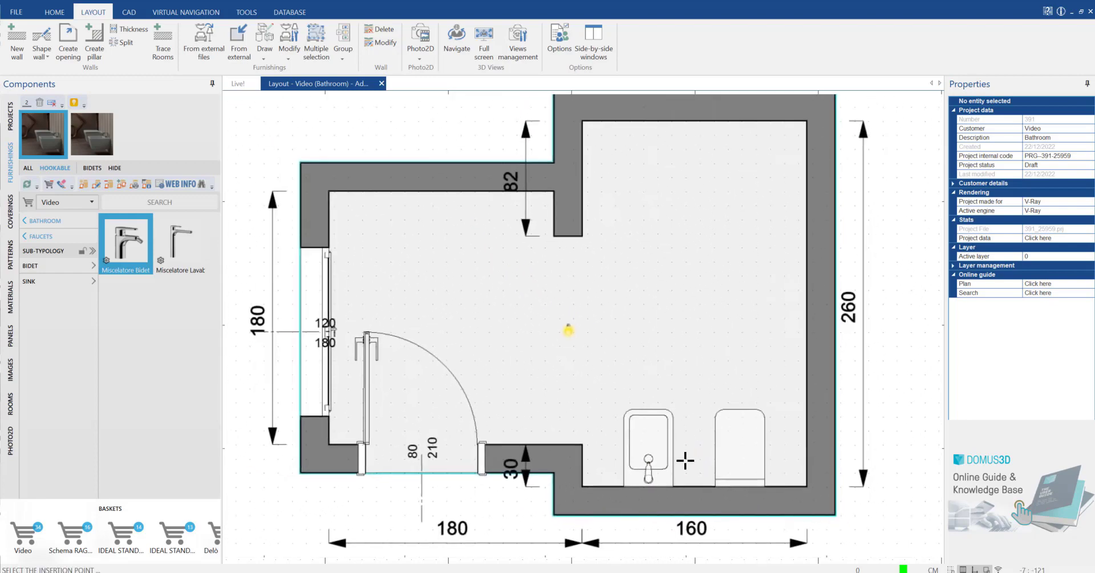
left_click(686, 460)
List the toilet's attachable components and pick the Narrow Olipture item
left_click(92, 134)
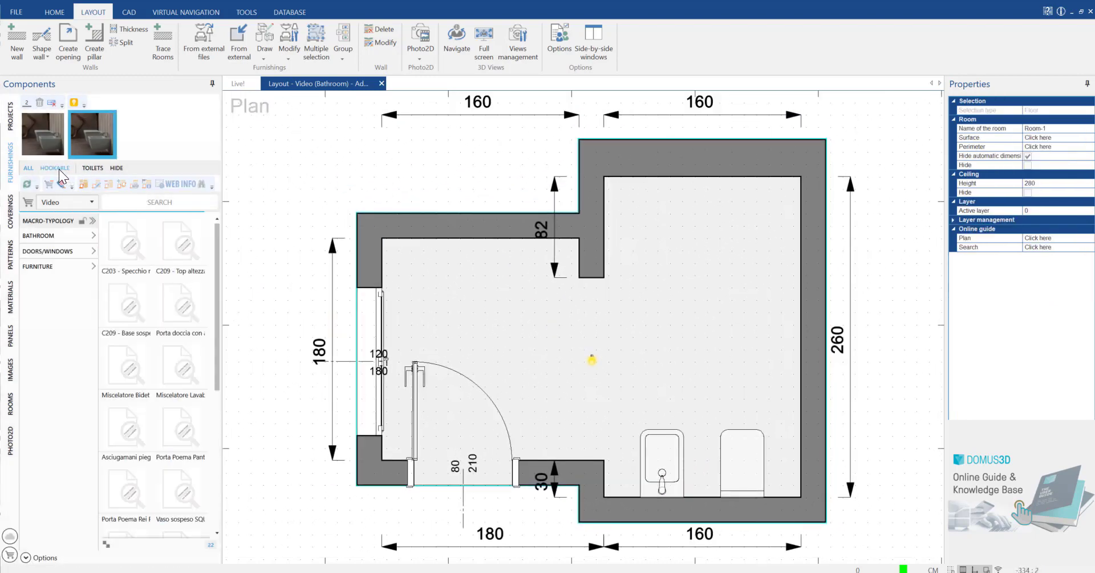
left_click(59, 168)
left_click(125, 240)
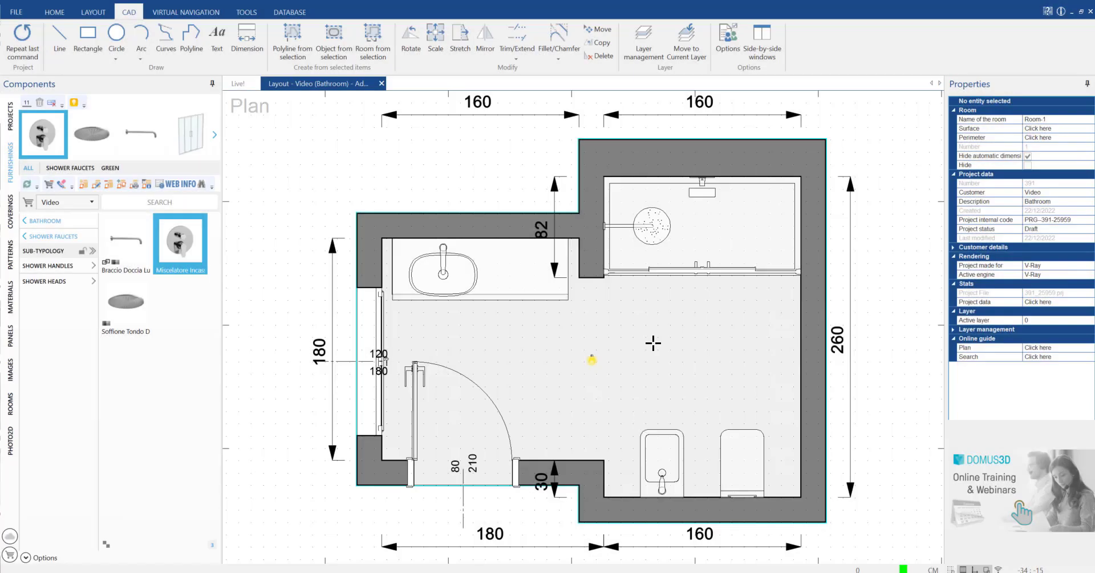
In the 3D walkthrough, hang the C203 mirror above the basin and raise it
right_click(653, 343)
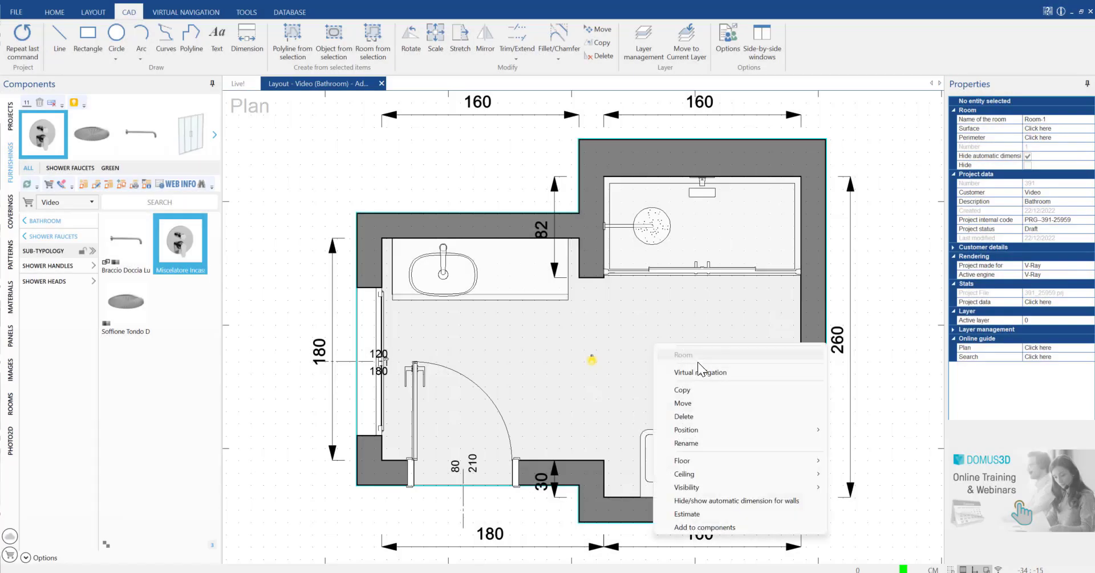
left_click(696, 371)
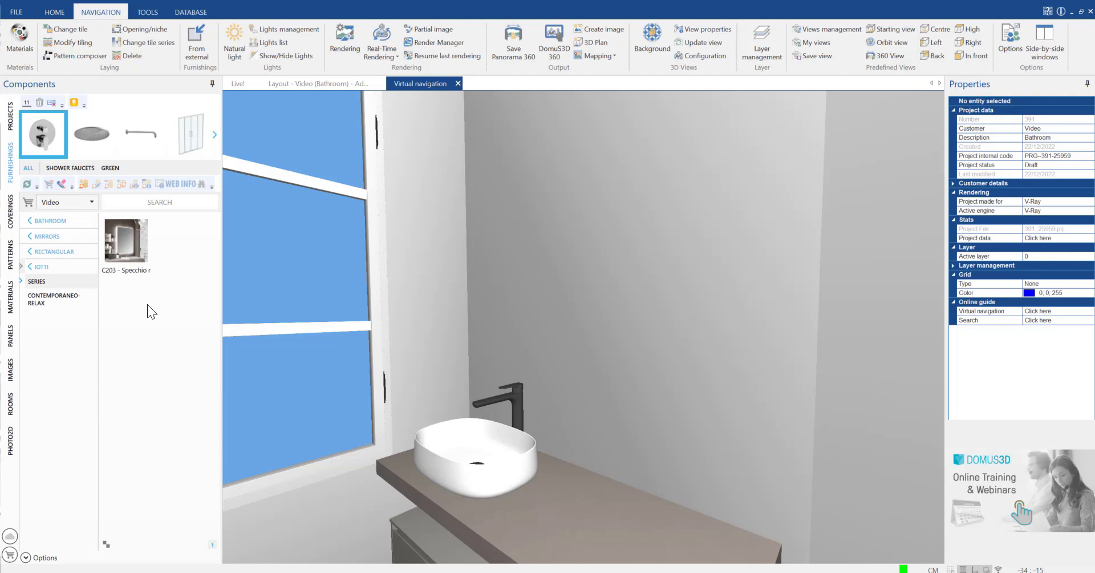
left_click_drag(126, 240, 554, 263)
right_click(554, 263)
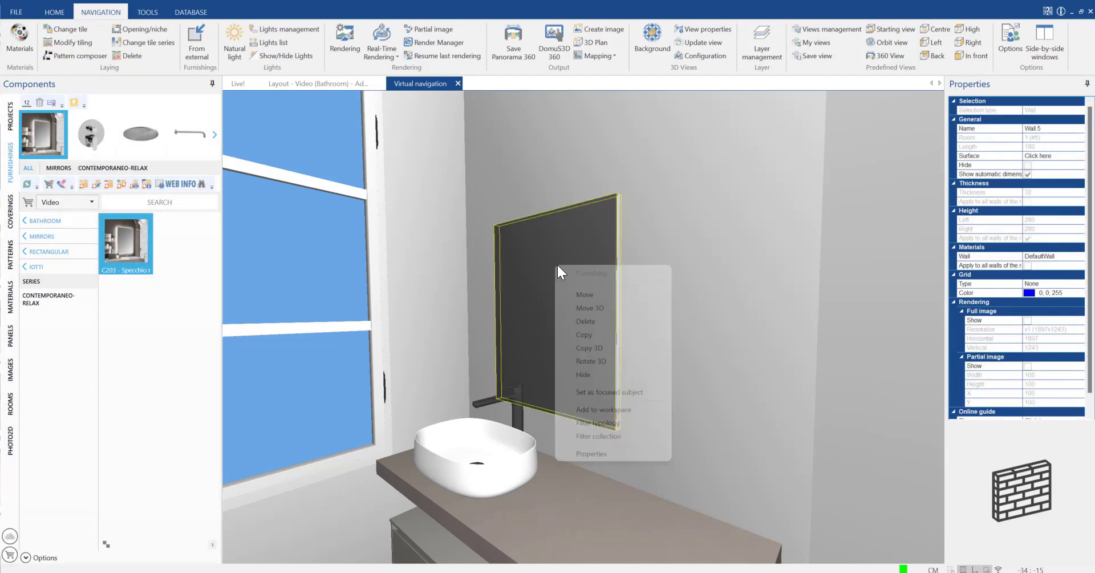
left_click(574, 308)
left_click_drag(551, 375, 549, 340)
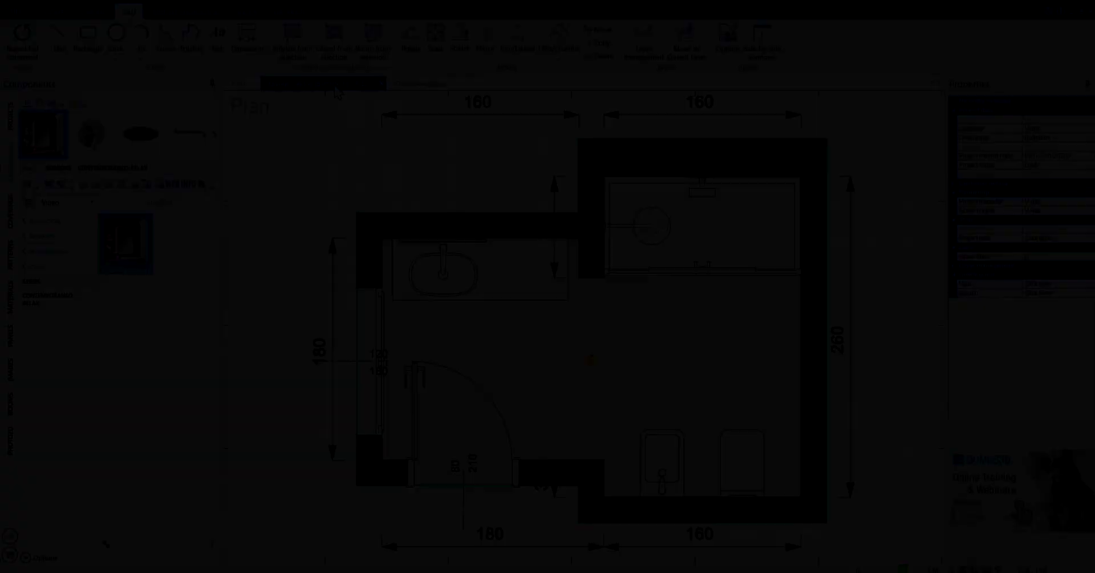
Draw a 160 by 72 rectangle over the shower on the floor plan
left_click(334, 84)
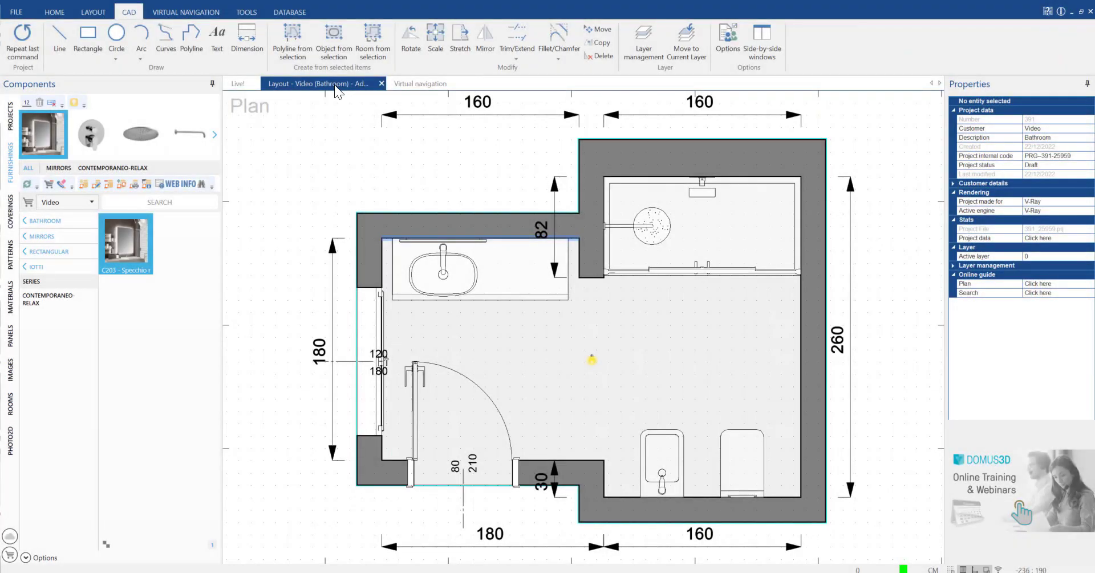
left_click(100, 37)
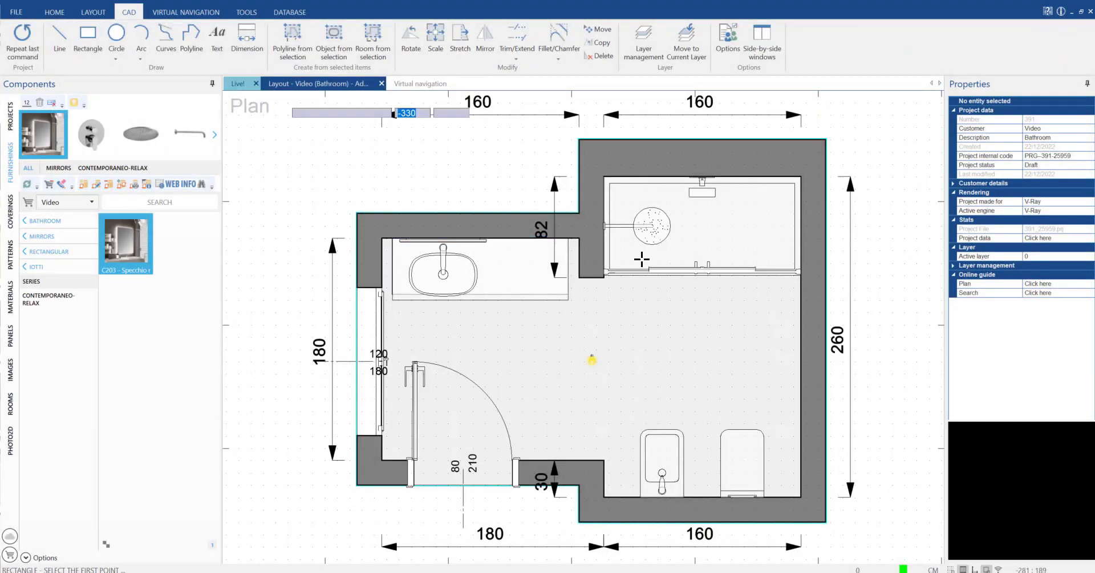
left_click(605, 276)
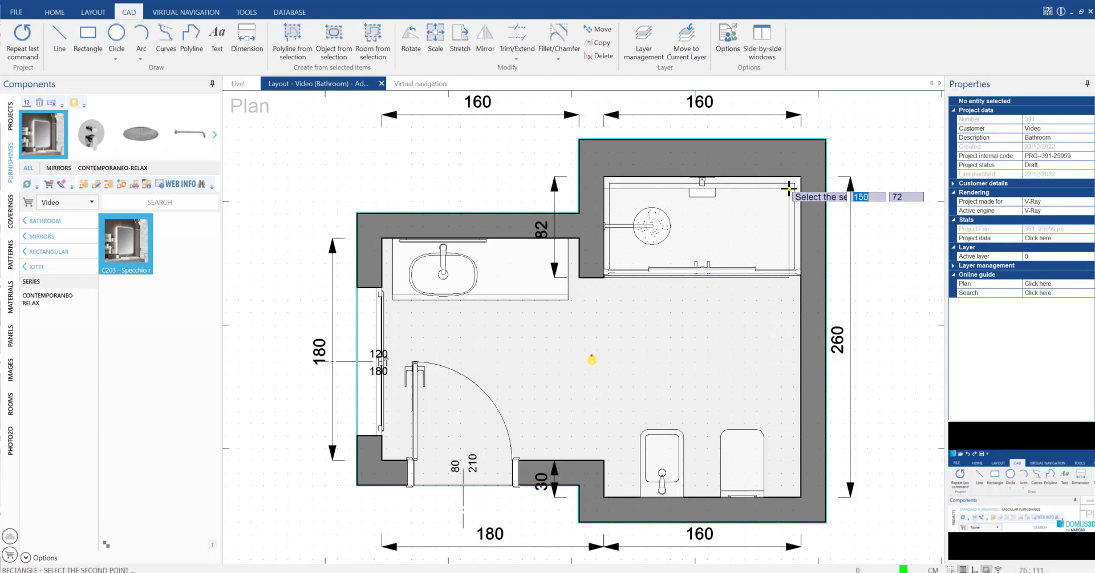
type("160")
key("Tab")
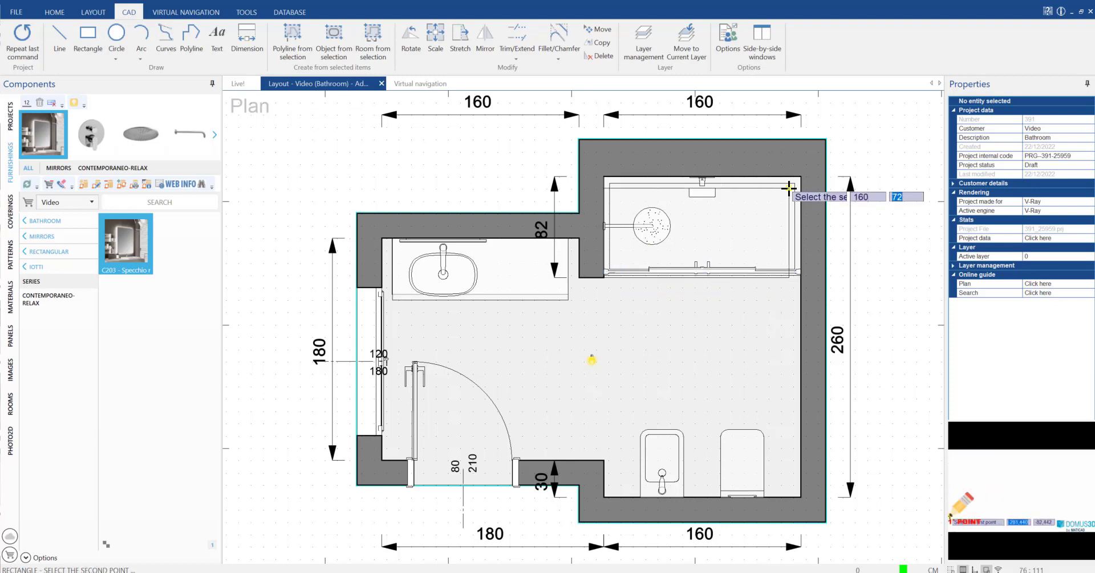
key("Return")
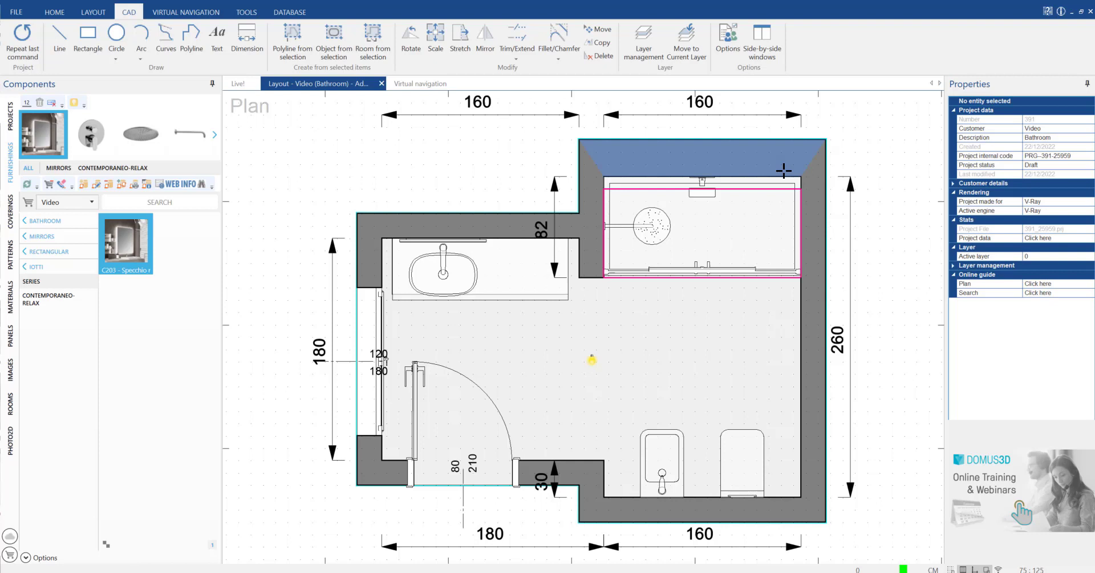
Turn the rectangle into a wall object and reopen the 3D walkthrough
right_click(736, 188)
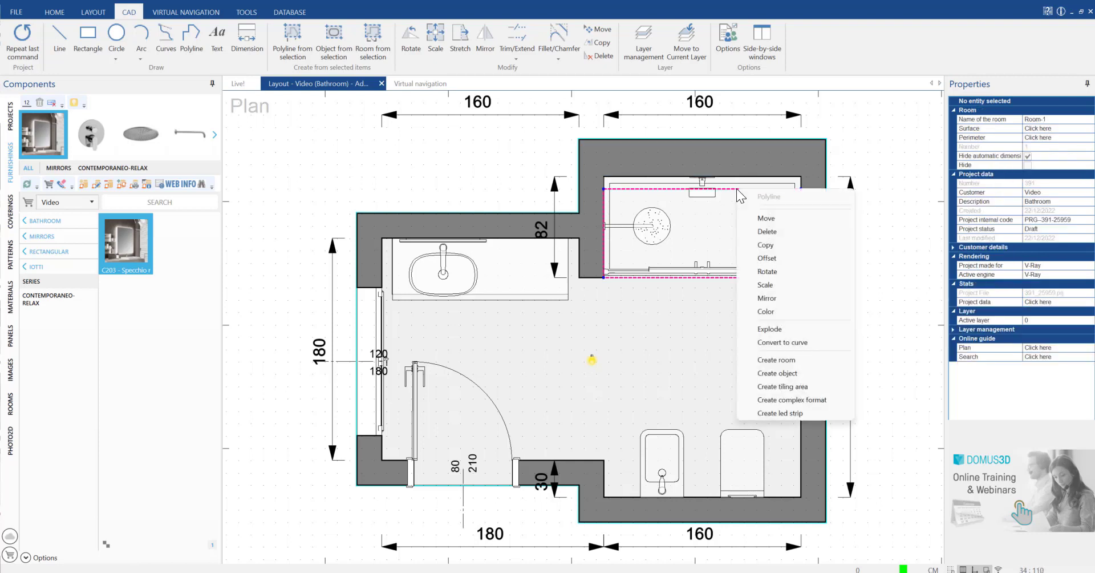
left_click(799, 374)
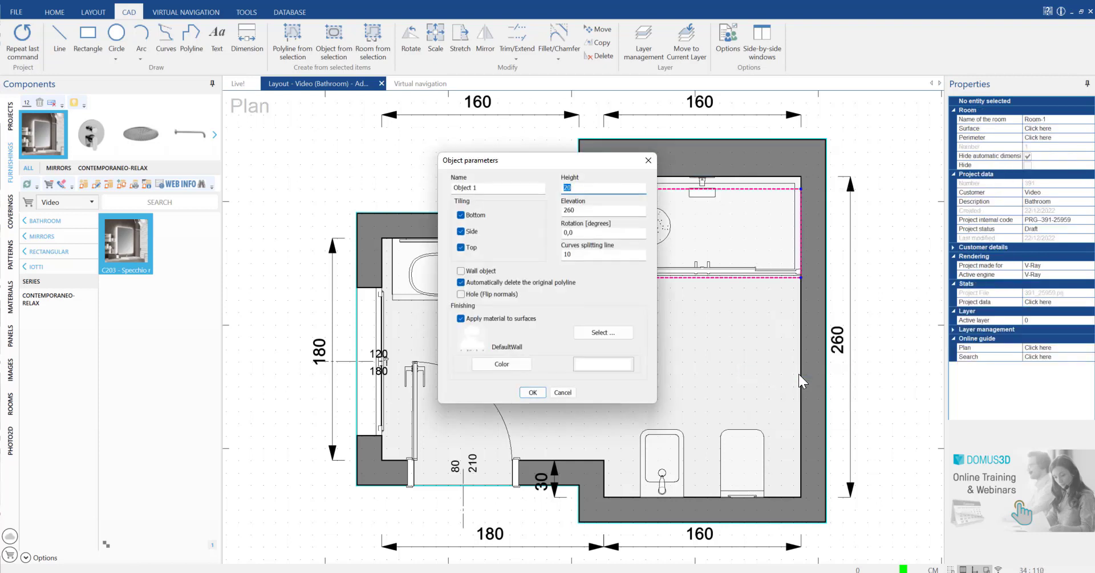
left_click(475, 271)
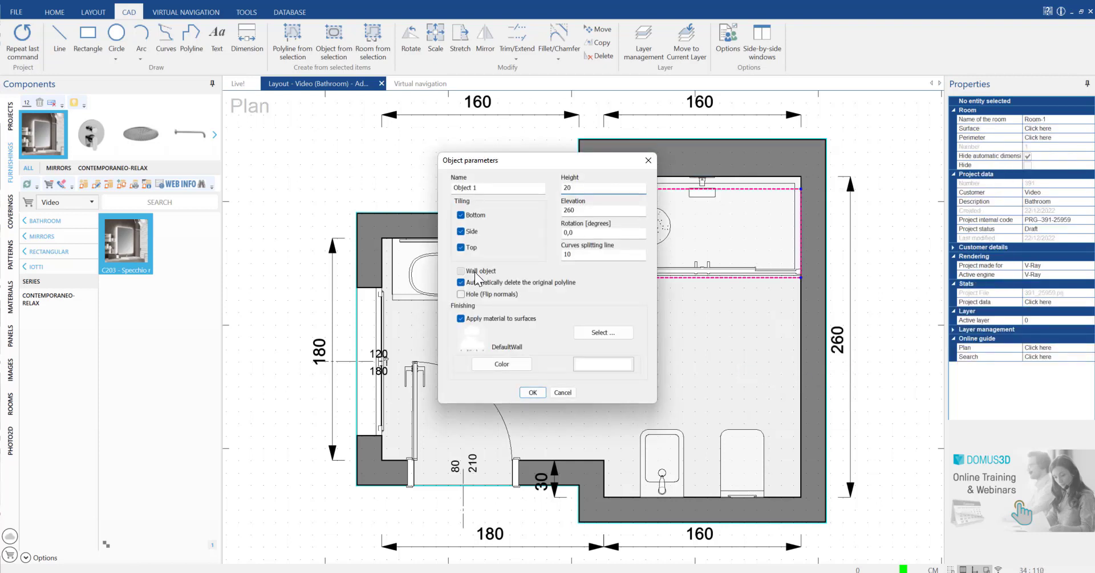
left_click(531, 392)
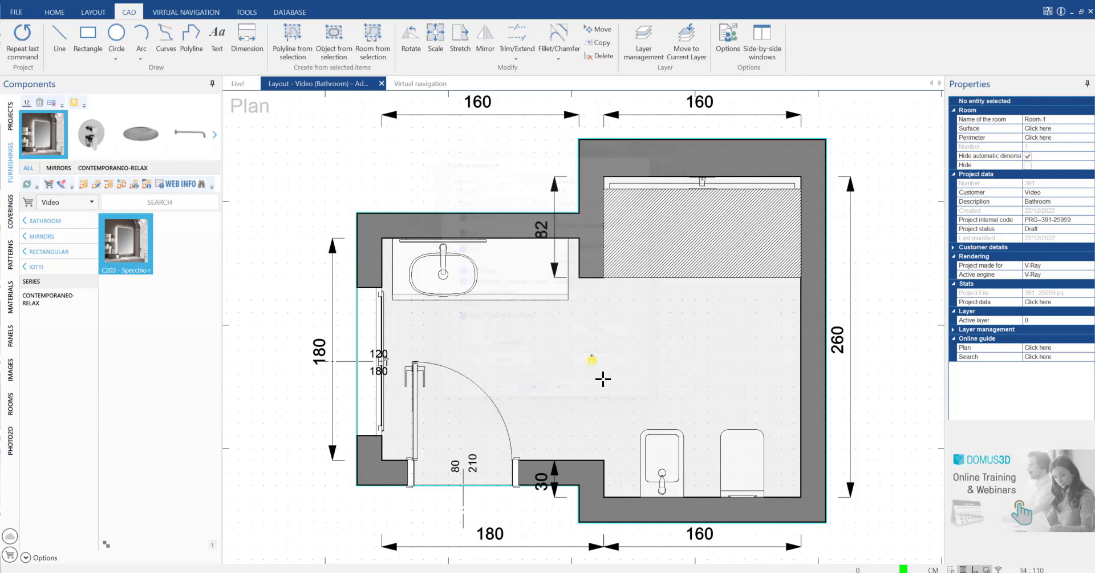
left_click(421, 85)
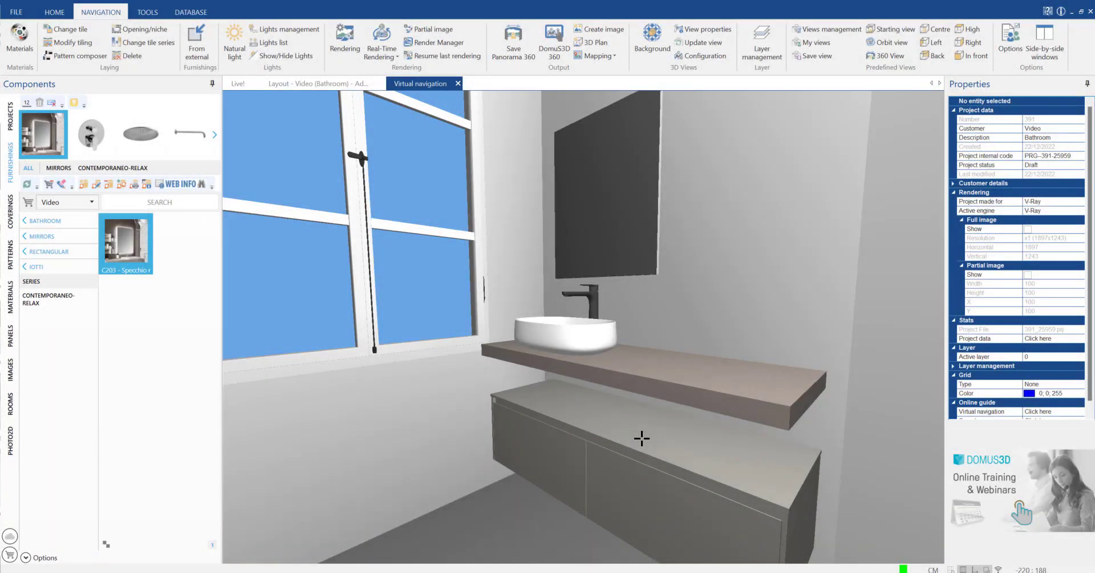
Give the vanity cabinet the ARGILLA_POLVERE finish
right_click(655, 446)
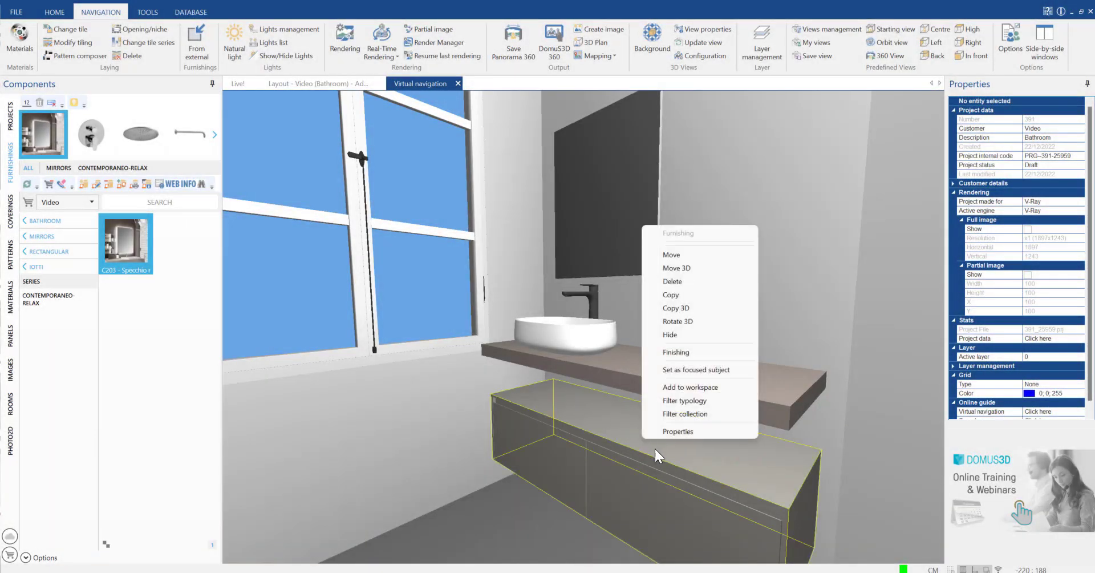
left_click(678, 355)
scroll(636, 333, "down", 3)
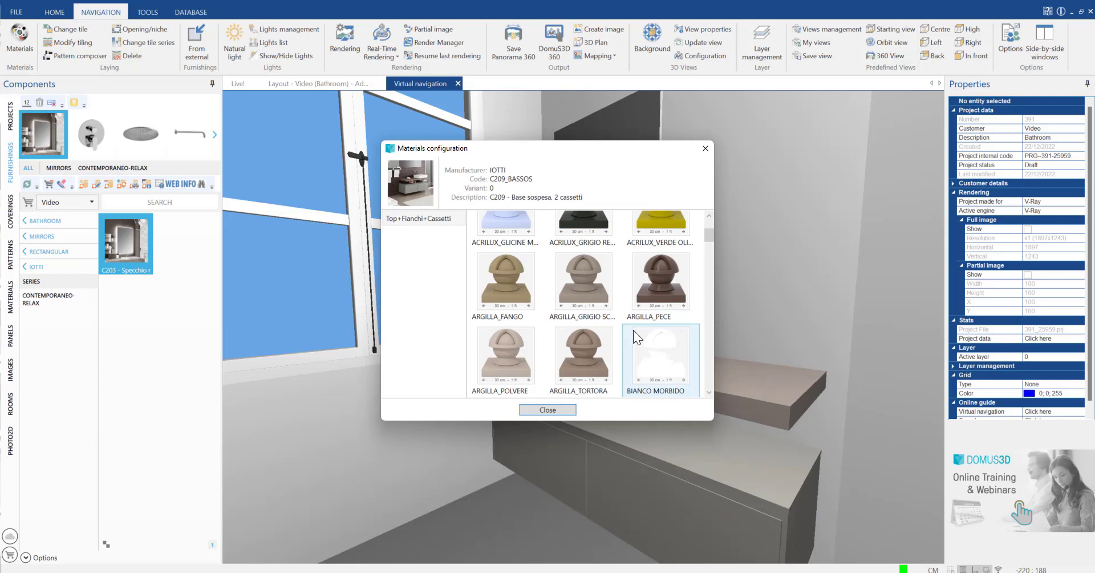
left_click(521, 357)
left_click(546, 411)
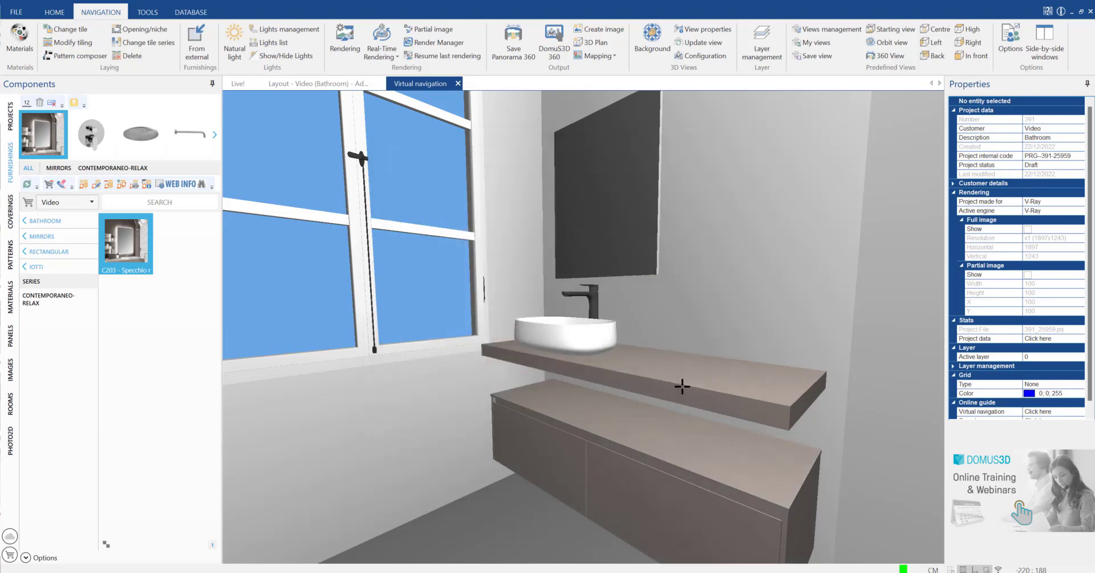
Give the countertop the darker ARGILLA_TORTORA finish
left_click(684, 382)
right_click(687, 381)
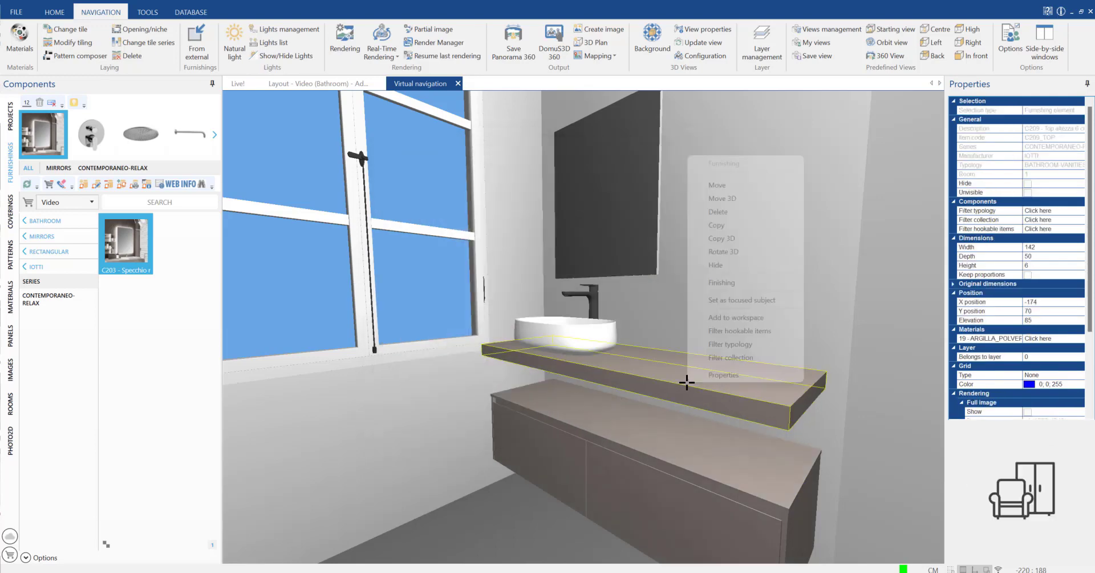
left_click(721, 284)
scroll(623, 331, "down", 3)
scroll(620, 331, "down", 3)
left_click(573, 308)
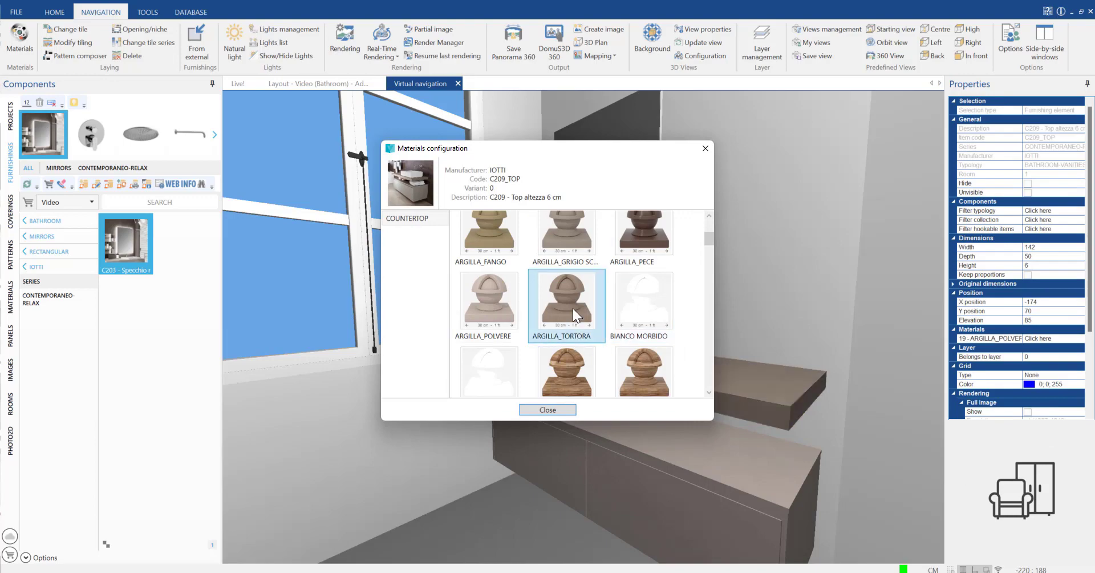
left_click(550, 411)
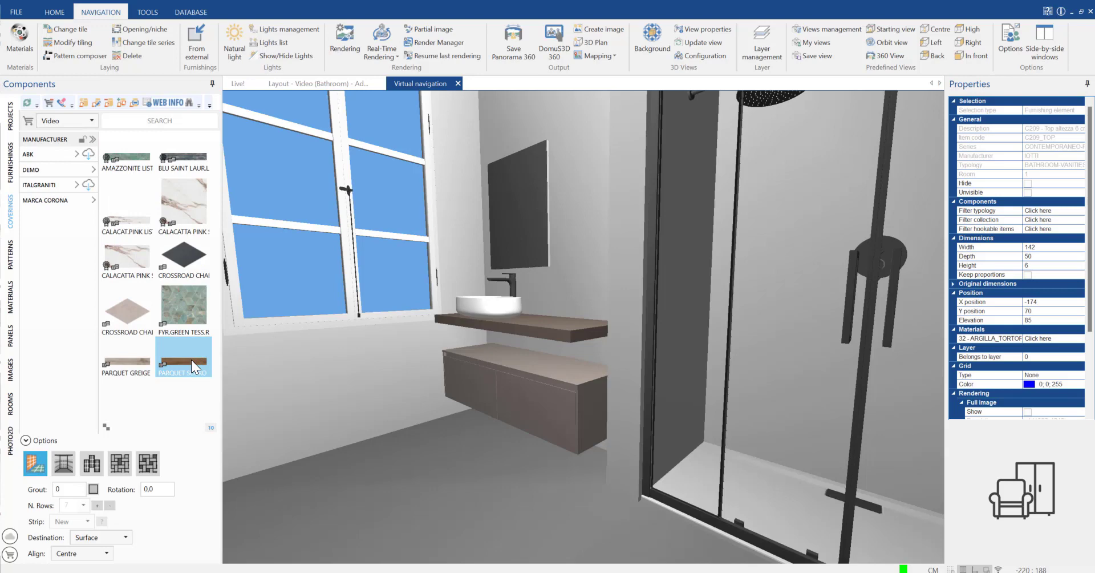
Lay PARQUET SCURO, try the 1/3 Horizontal pattern, then switch the floor to PARQUET GREIGE
left_click_drag(191, 359, 422, 456)
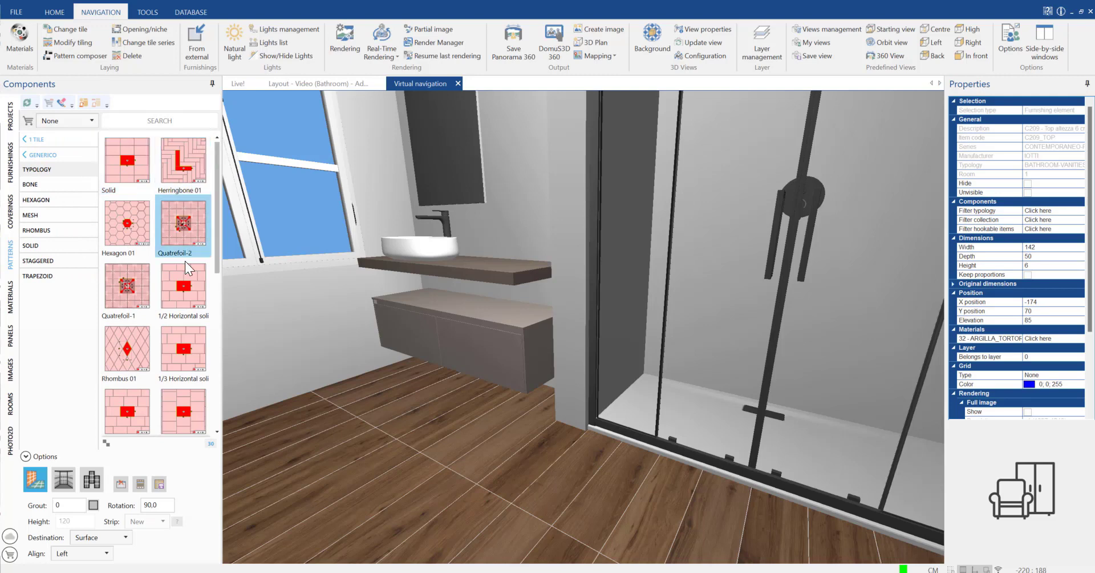
scroll(186, 278, "down", 1)
left_click_drag(187, 316, 355, 402)
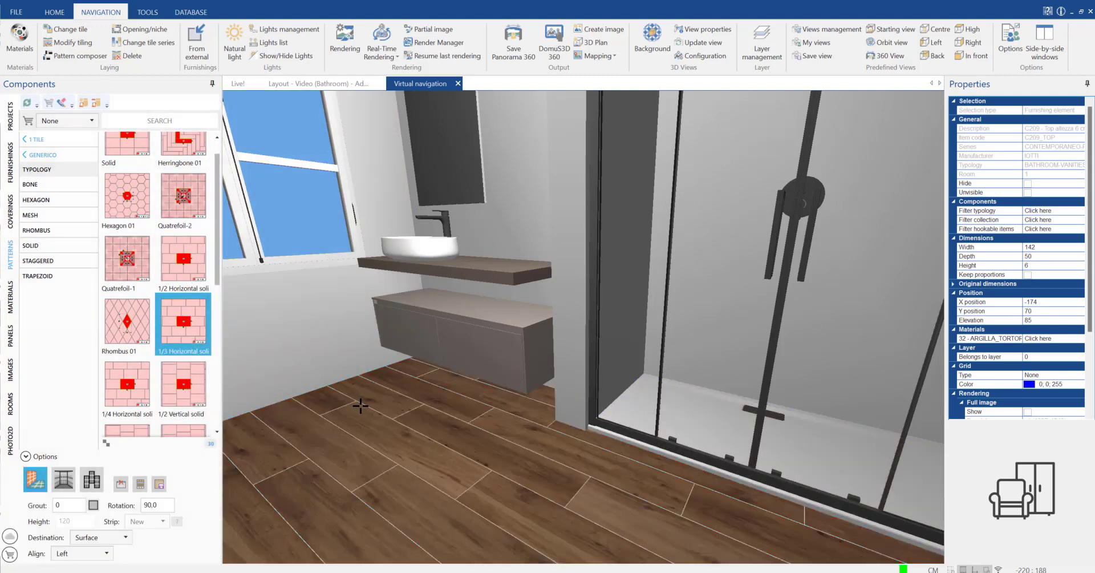
left_click(10, 212)
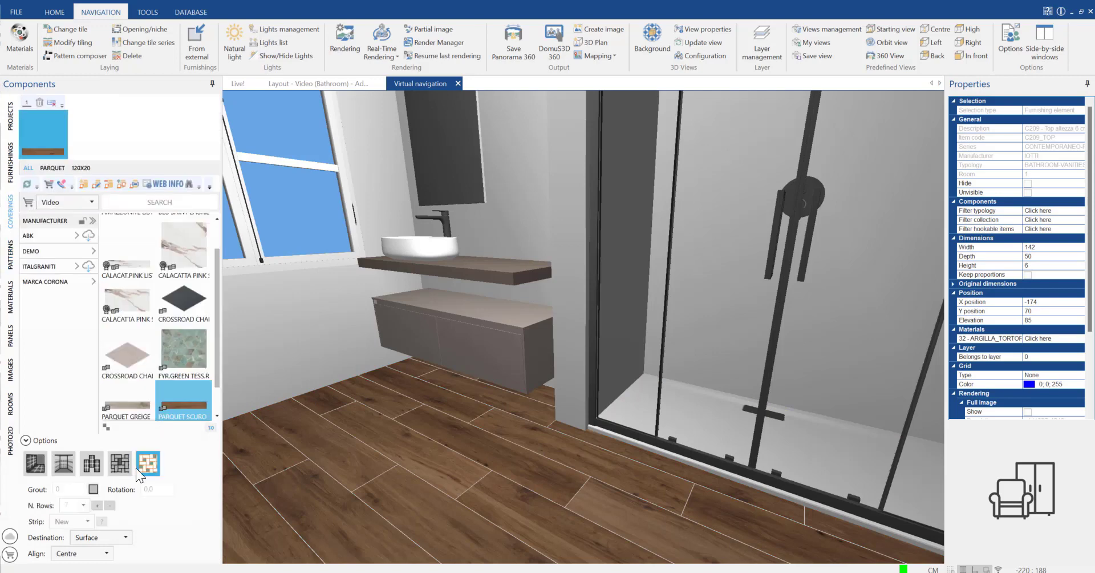
mouse_move(129, 416)
left_mouse_down()
mouse_move(361, 440)
mouse_move(374, 425)
left_mouse_up()
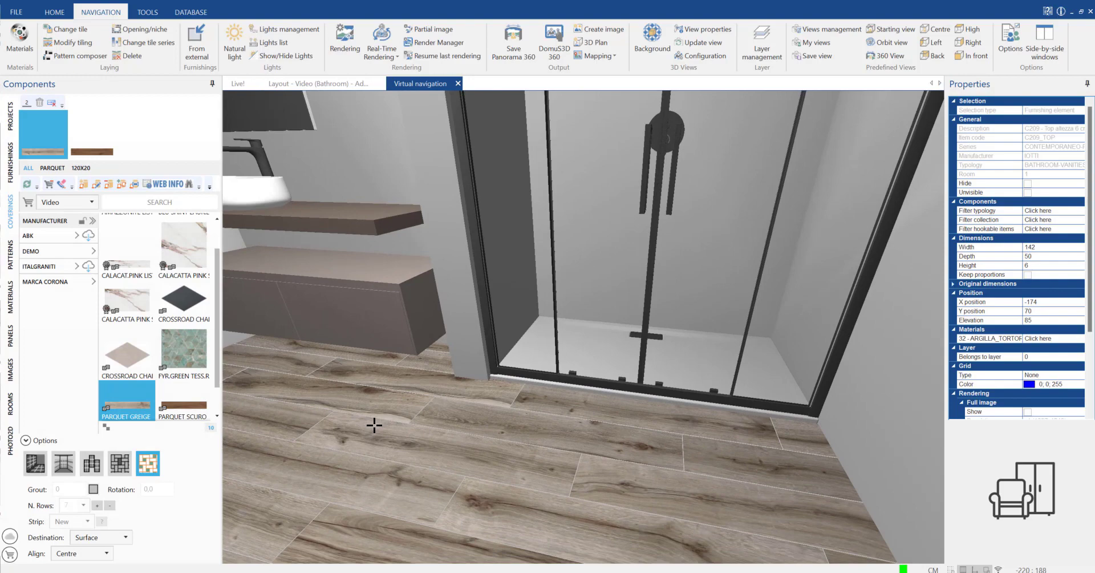
right_click(374, 425)
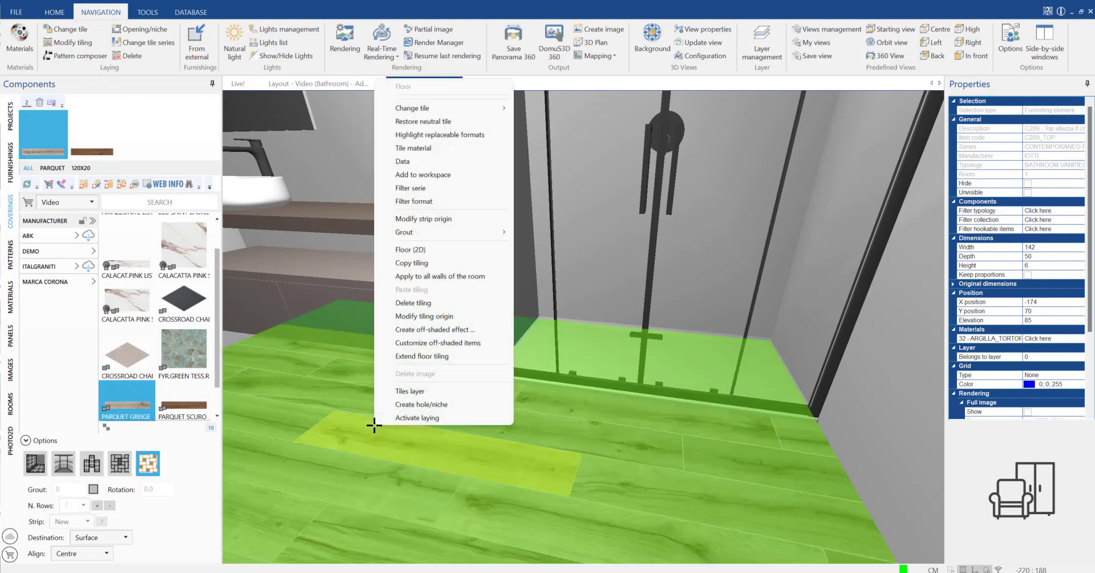
Rotate the floor planks to 45 degrees in the tiling plan, then return them to horizontal
left_click(426, 253)
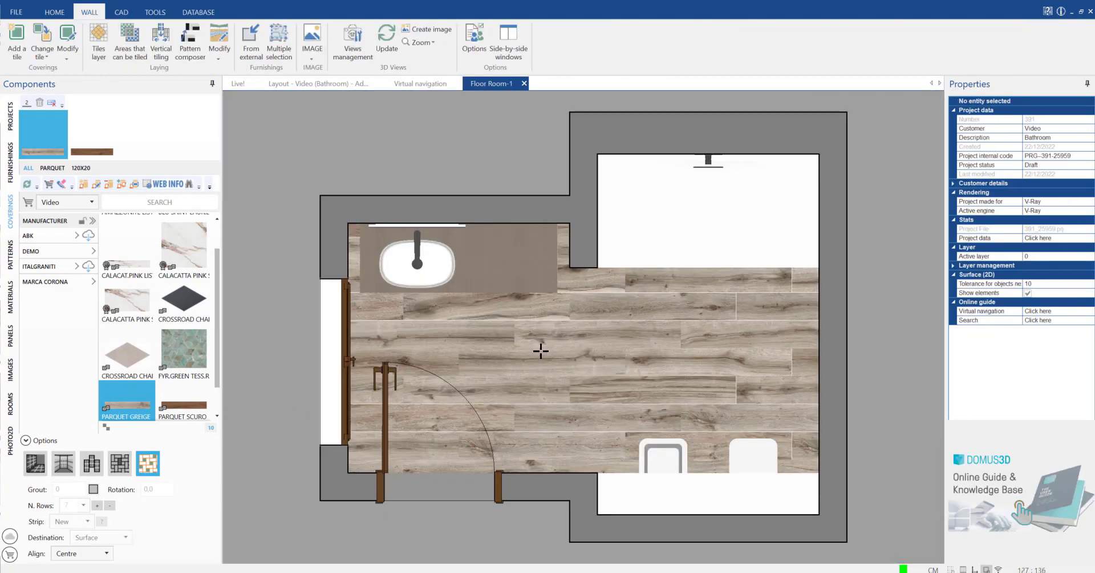
right_click(541, 358)
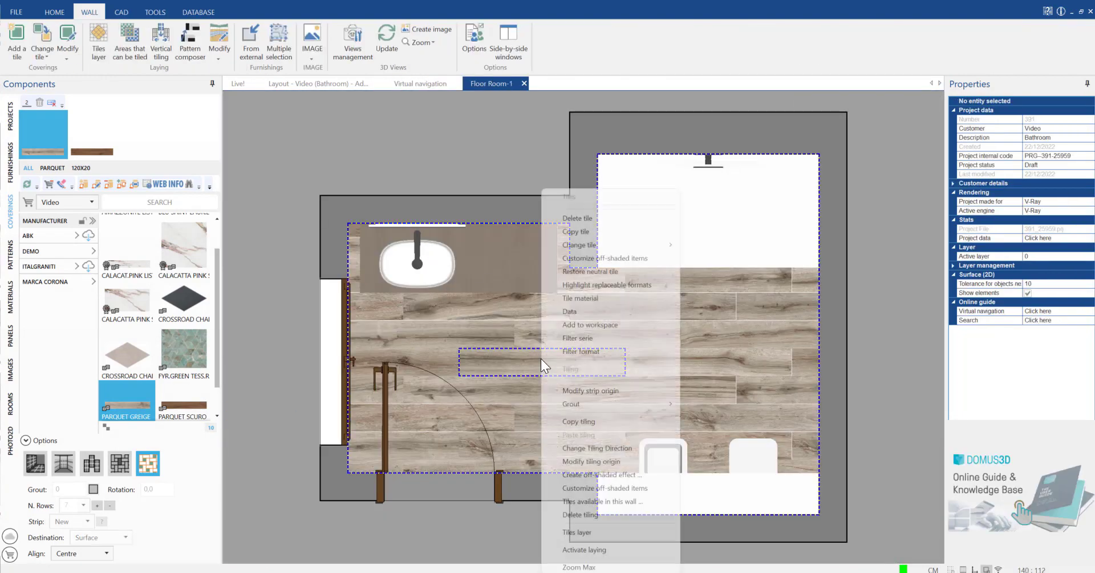
left_click(608, 447)
type("45")
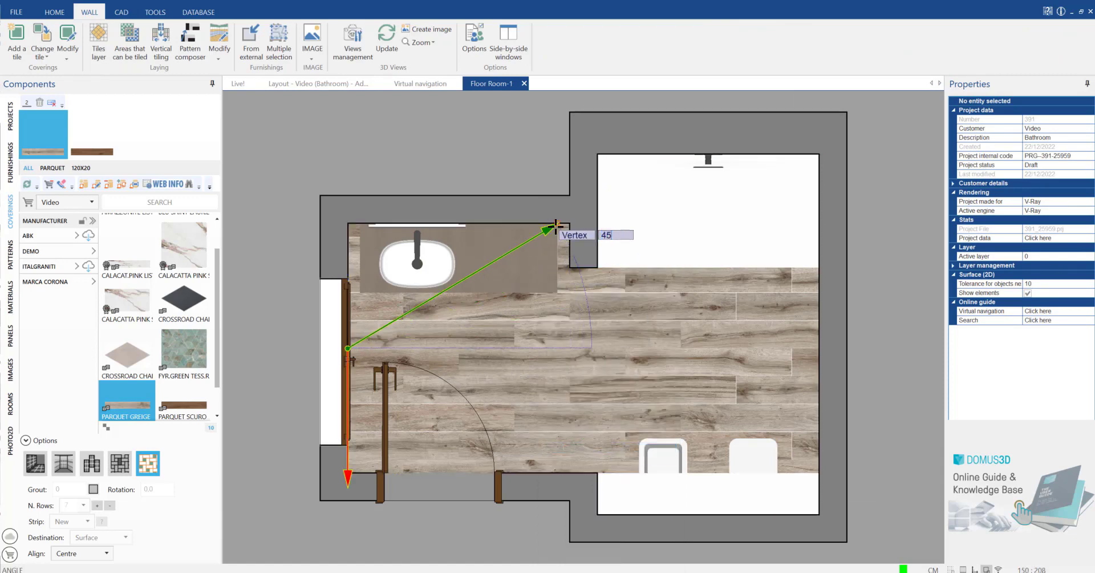
left_click(556, 226)
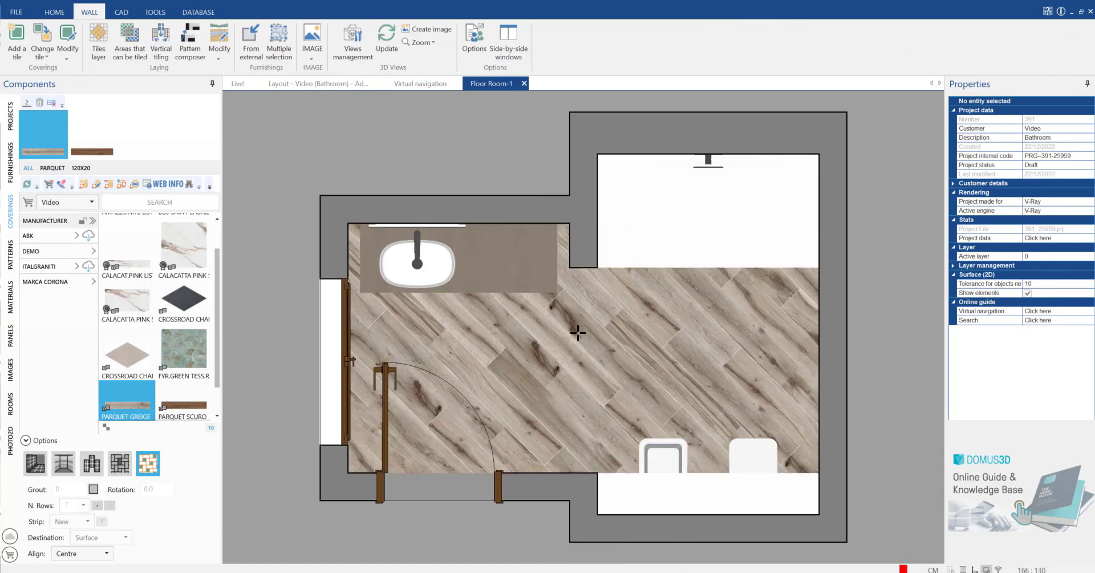
right_click(578, 333)
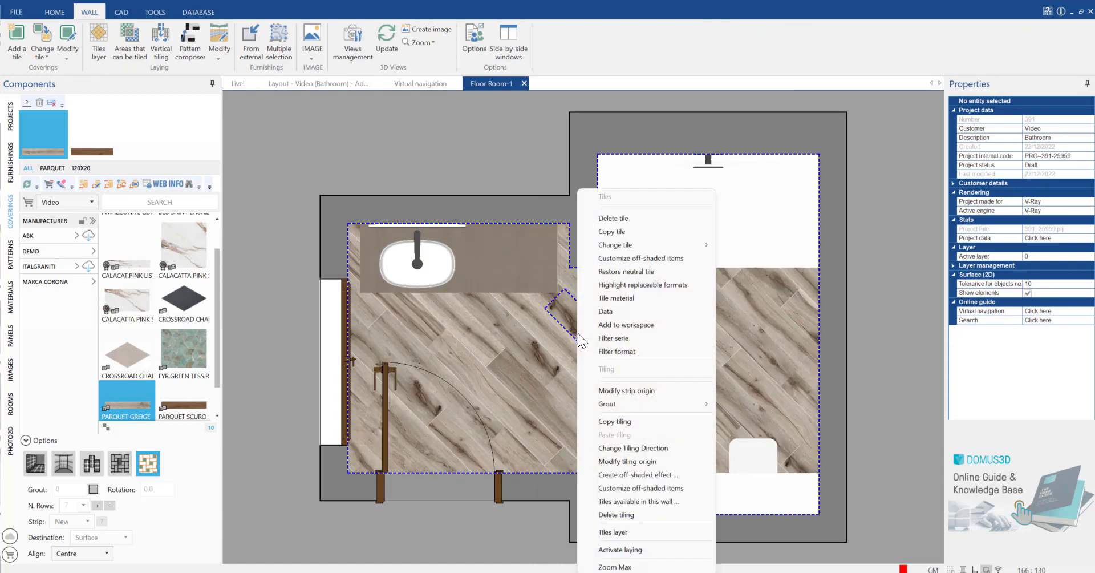
left_click(657, 451)
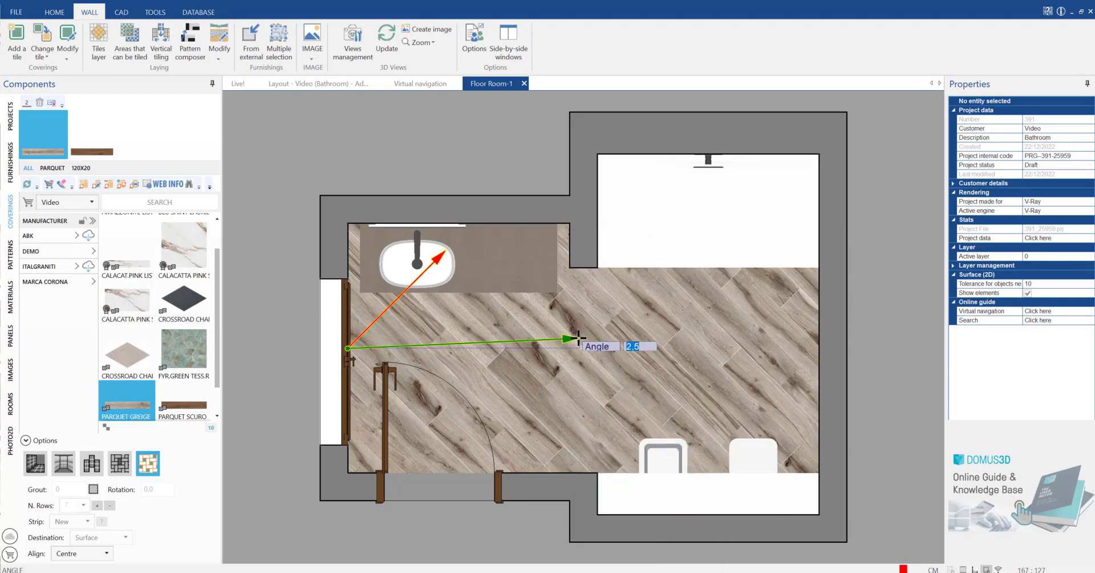
key("Return")
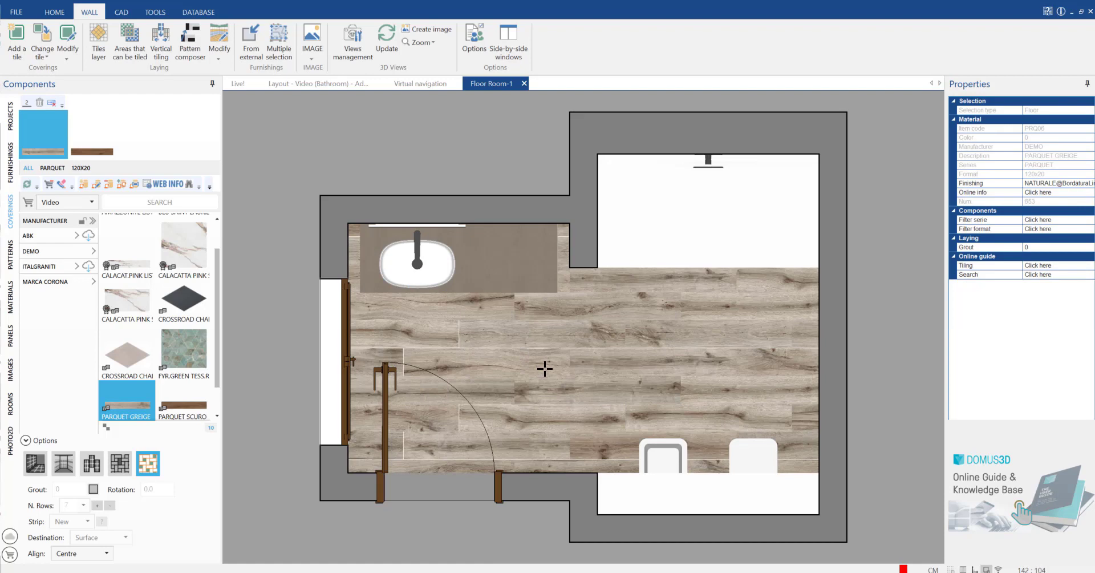
Give the parquet a light grey grout colour and apply the strip change to Wall
right_click(586, 341)
mouse_move(633, 403)
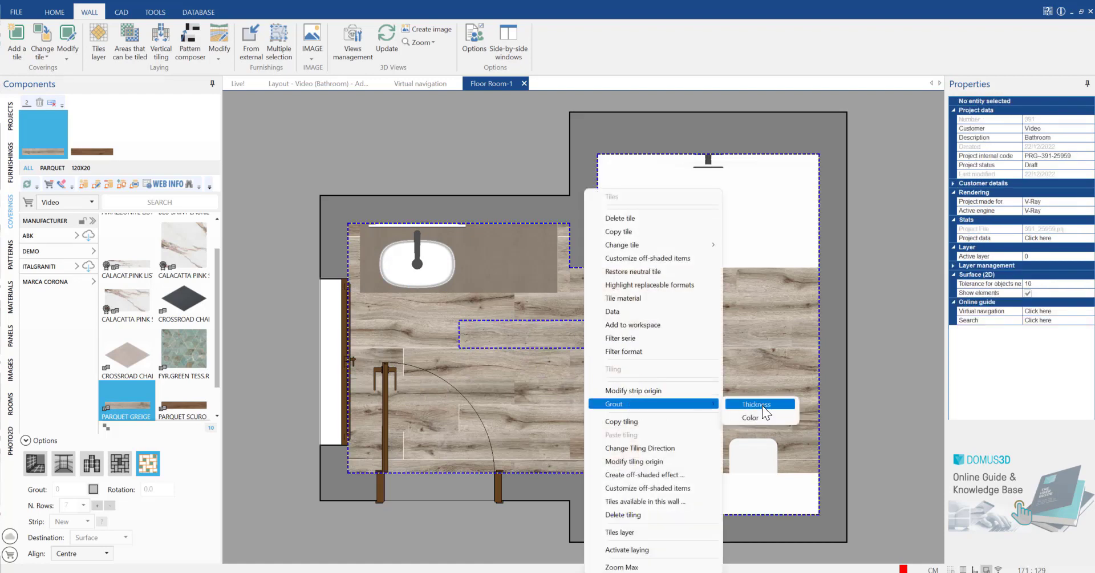
left_click(758, 416)
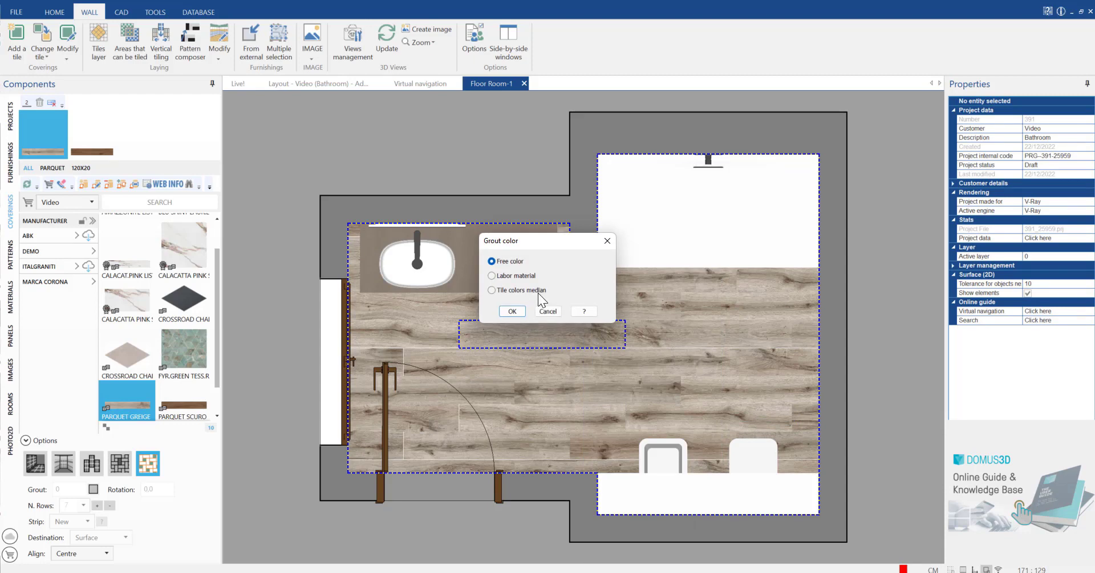
left_click(515, 311)
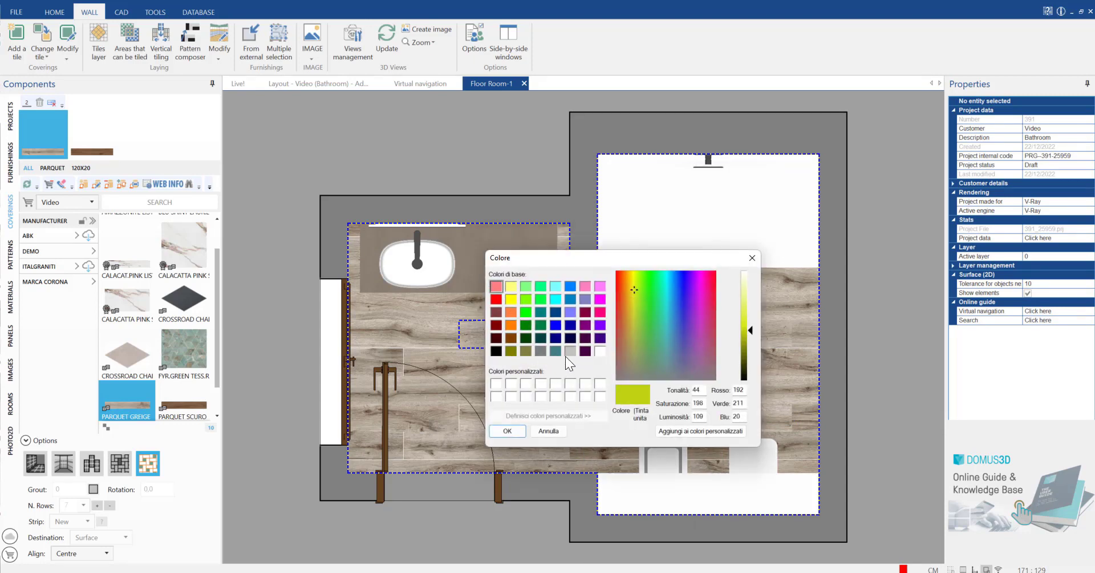
left_click(570, 351)
left_click(508, 430)
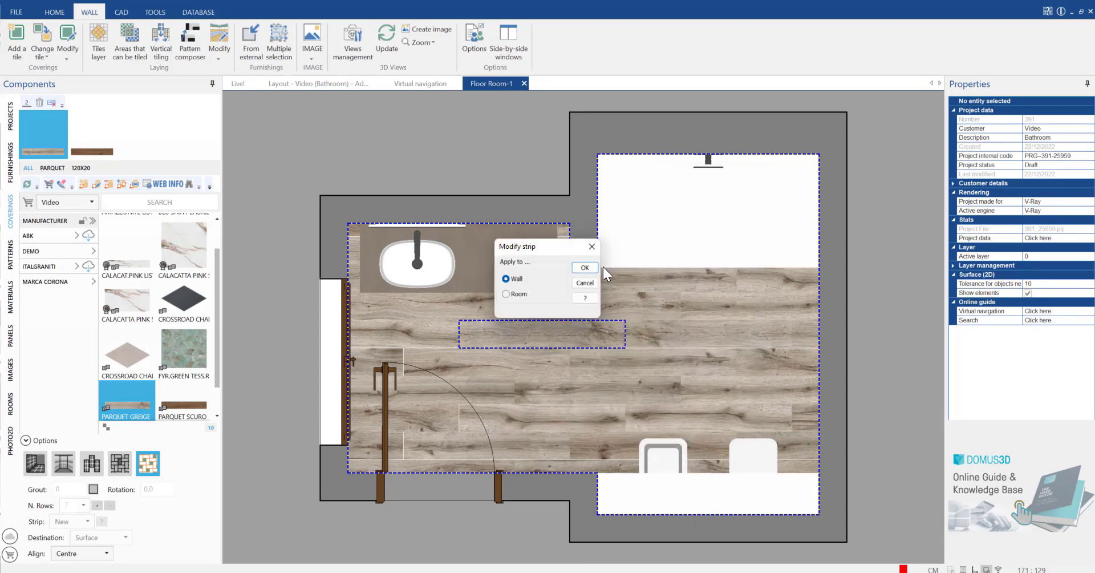
left_click(584, 267)
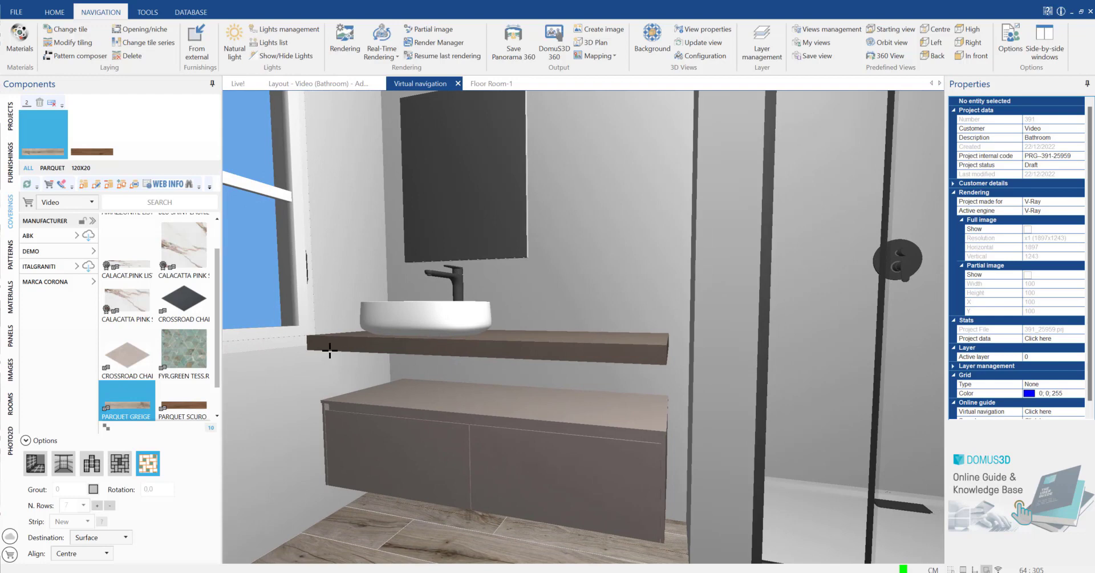
Choose a strip laying pattern and lay Calacatta tiles on the basin wall
left_click(55, 471)
left_click(74, 502)
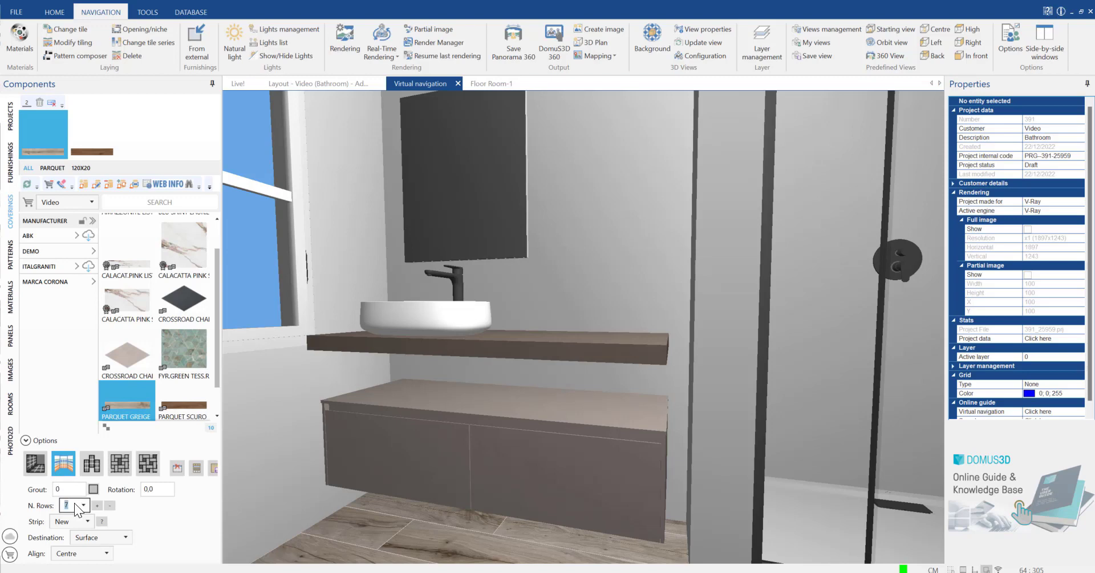
type("4")
left_click_drag(122, 262, 533, 301)
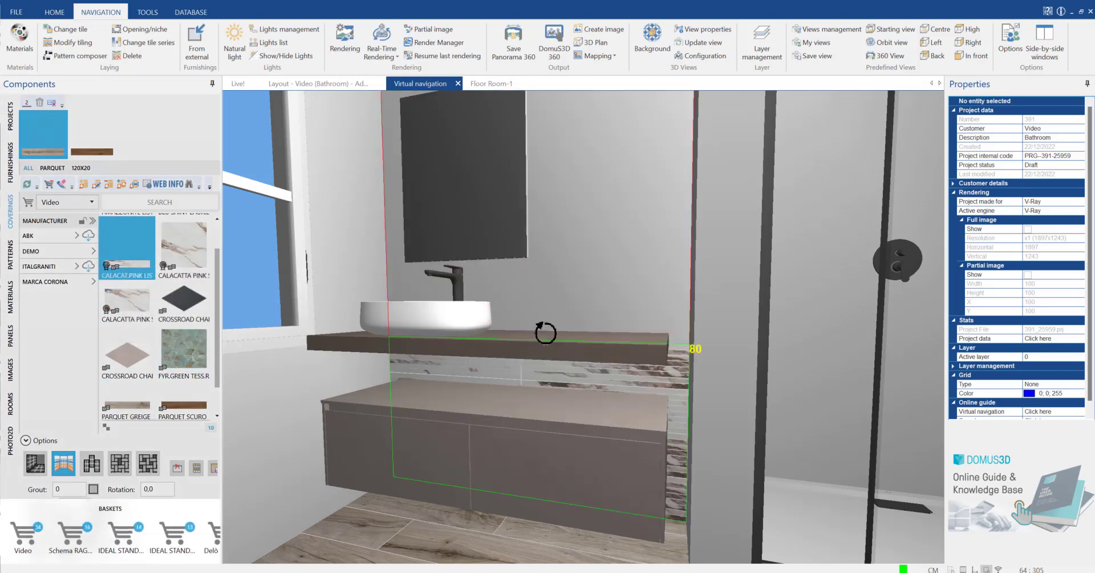
double_click(73, 506)
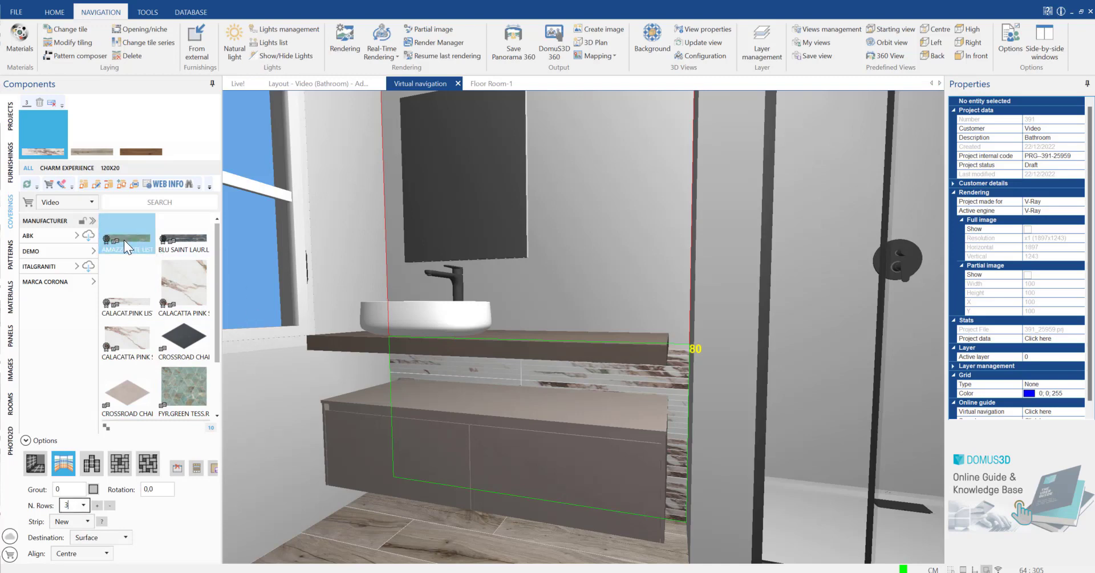
Add a green AMAZZONITE strip of two rows above the countertop, with blue marble above
left_click_drag(125, 240, 545, 315)
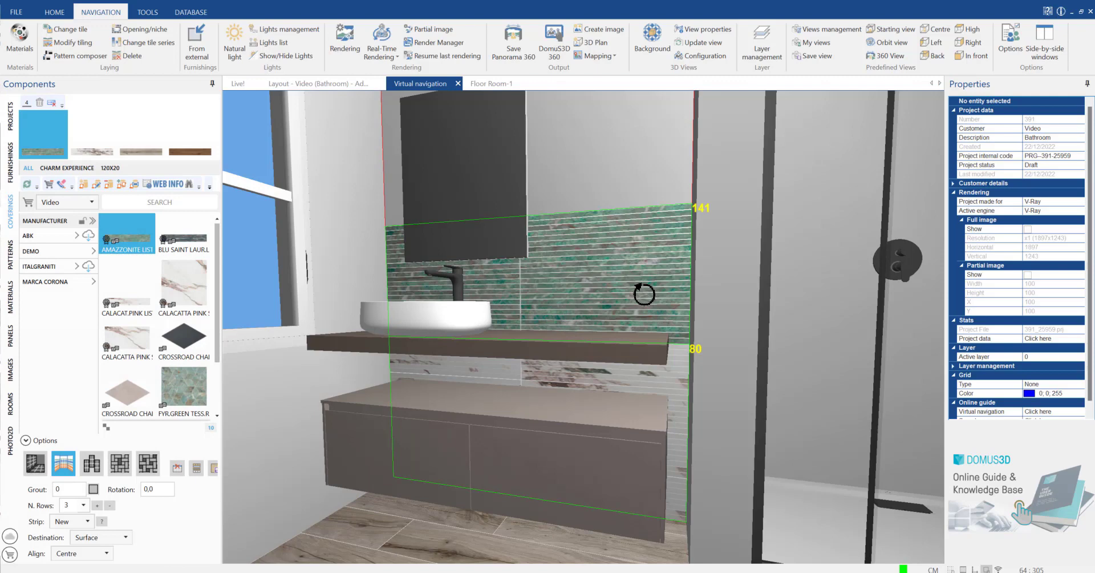
left_click(583, 281)
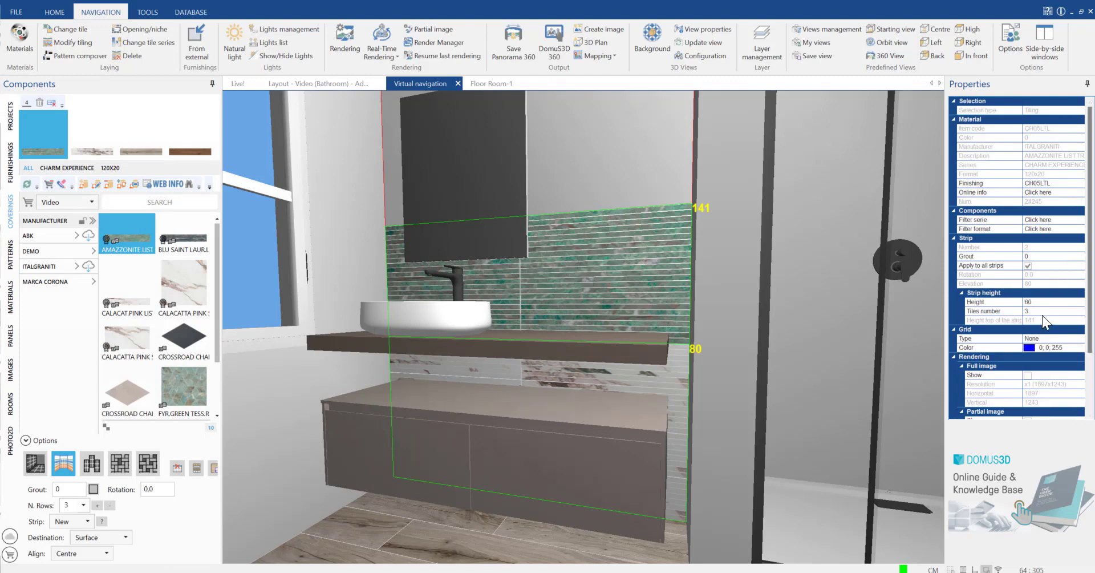
left_click(1046, 313)
left_click(1080, 313)
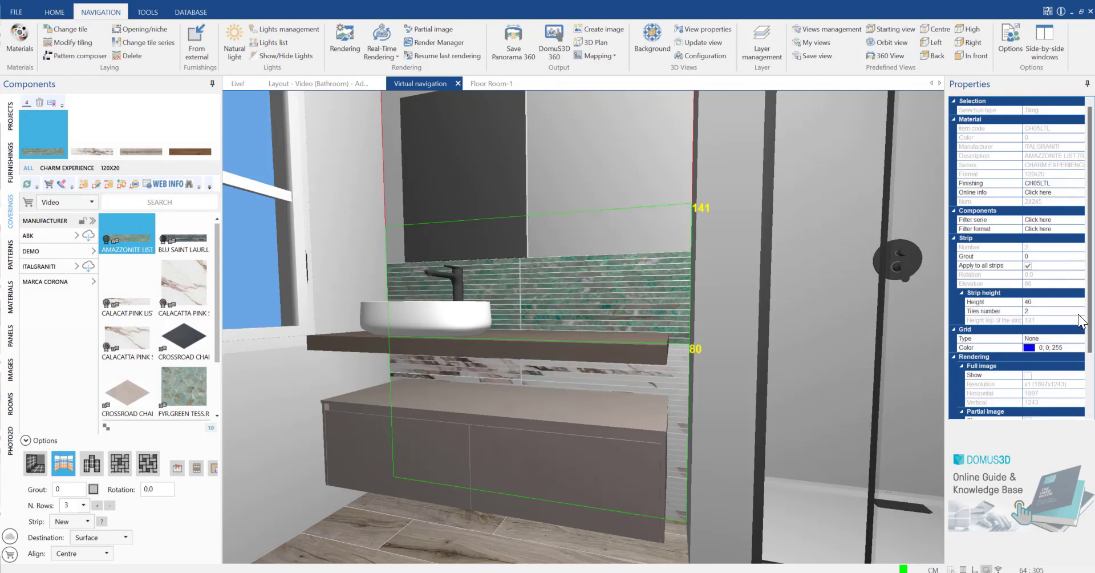
left_click(590, 247)
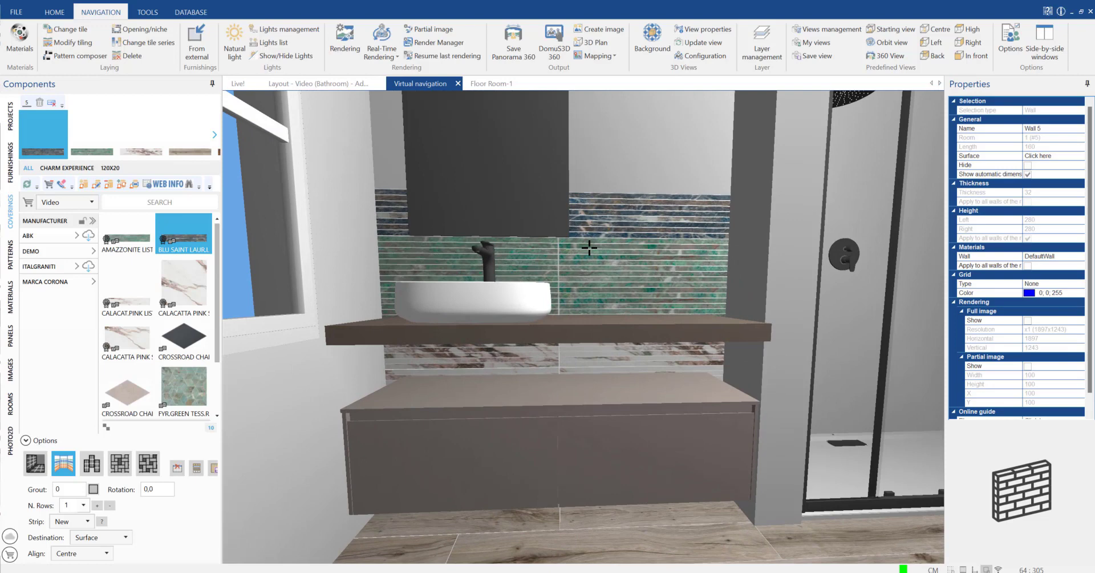
Move the basin wall's tile strip down and then back up
right_click(590, 247)
left_click(609, 252)
right_click(623, 229)
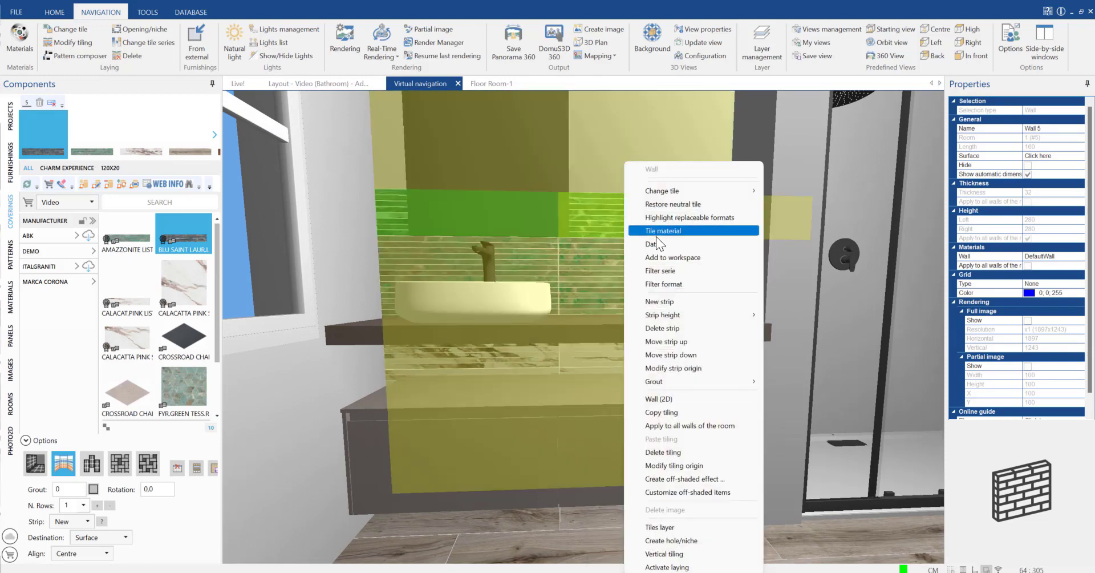
left_click(675, 353)
right_click(647, 308)
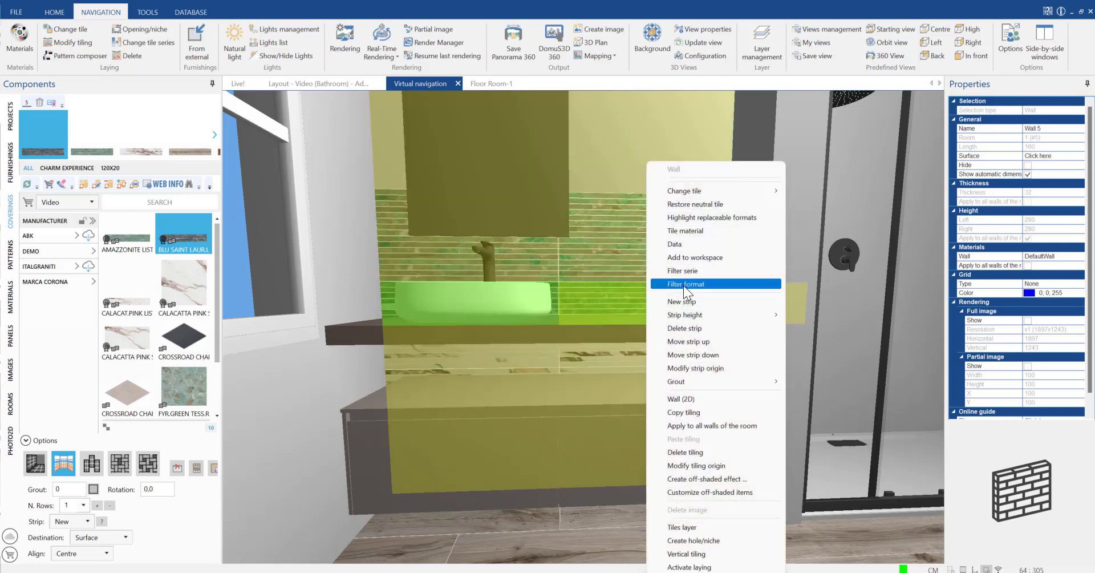
left_click(717, 341)
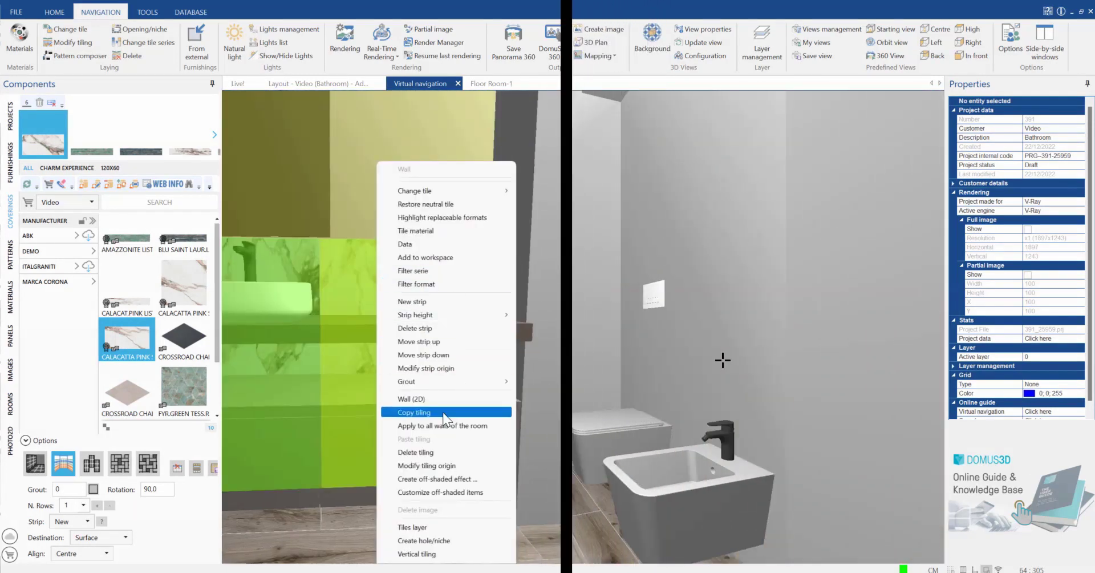
Copy the basin wall's Calacatta Pink tiling and paste it onto the bidet wall
left_click(443, 412)
right_click(723, 359)
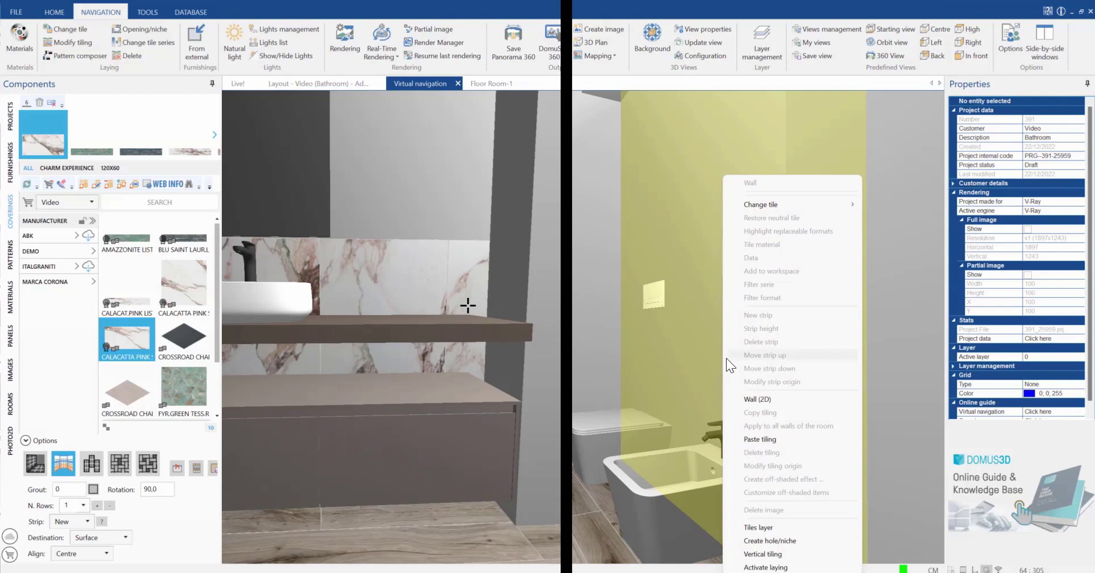
left_click(751, 439)
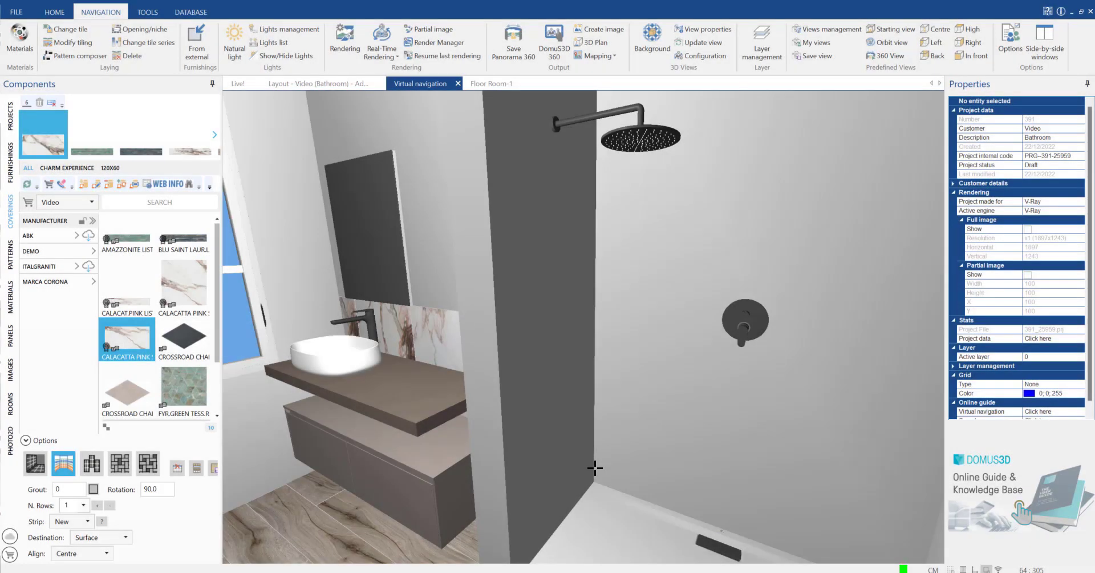
right_click(595, 467)
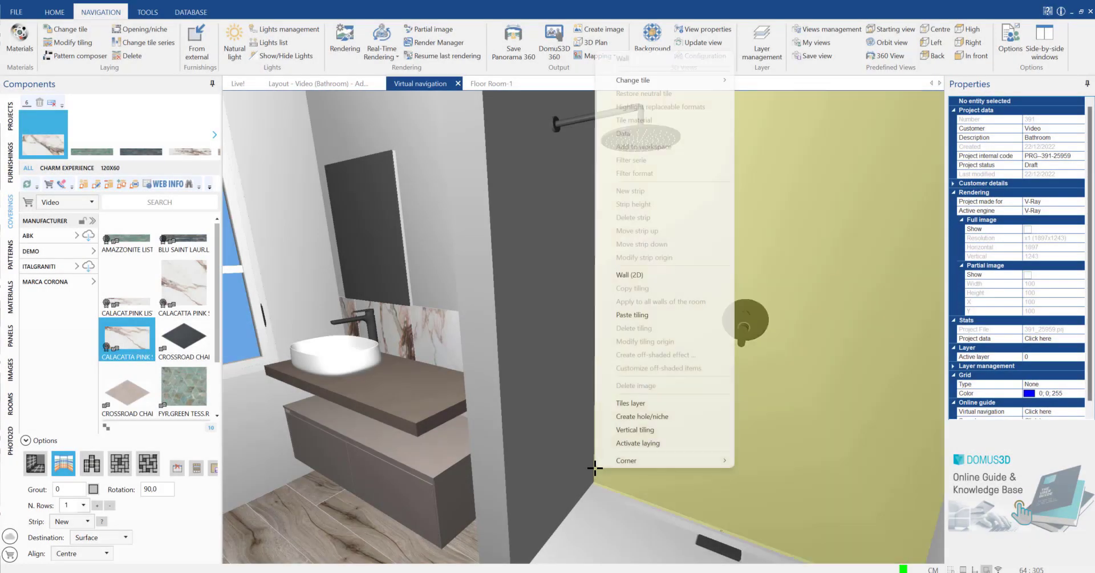
mouse_move(663, 461)
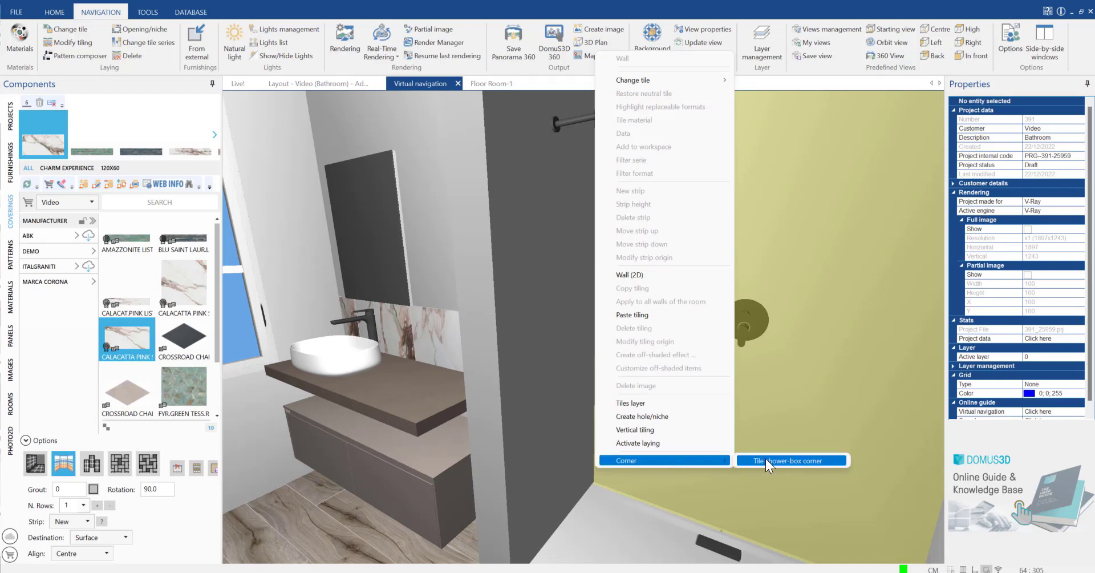
Tile a shower-box corner, left side 82×240 and right side 160×240, then lay pink marble on a wall
left_click(765, 459)
left_click_drag(419, 239, 390, 238)
type("82")
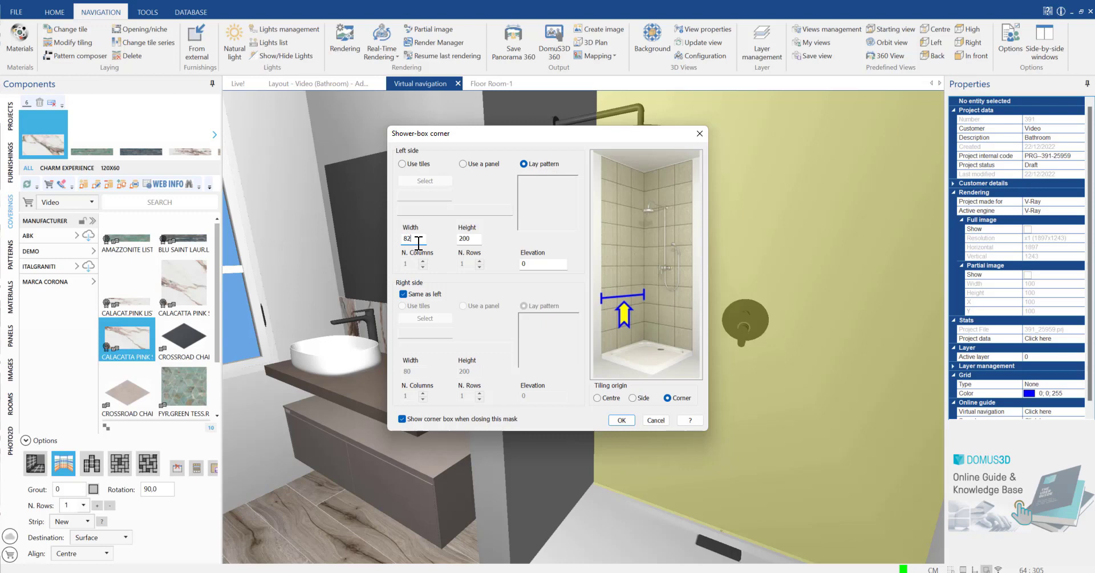
left_click_drag(477, 239, 447, 236)
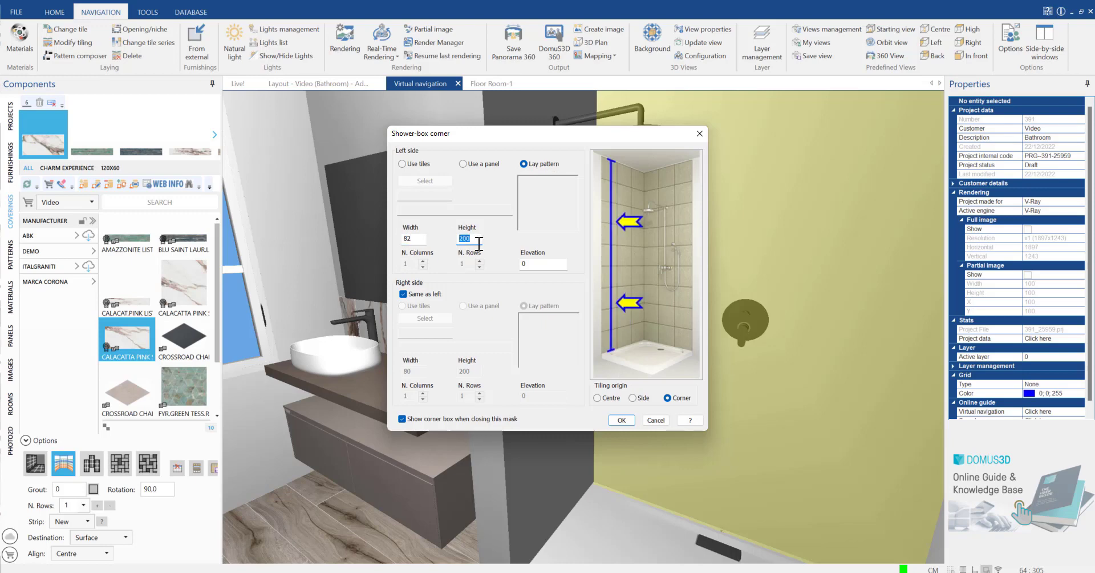
type("240")
left_click(404, 294)
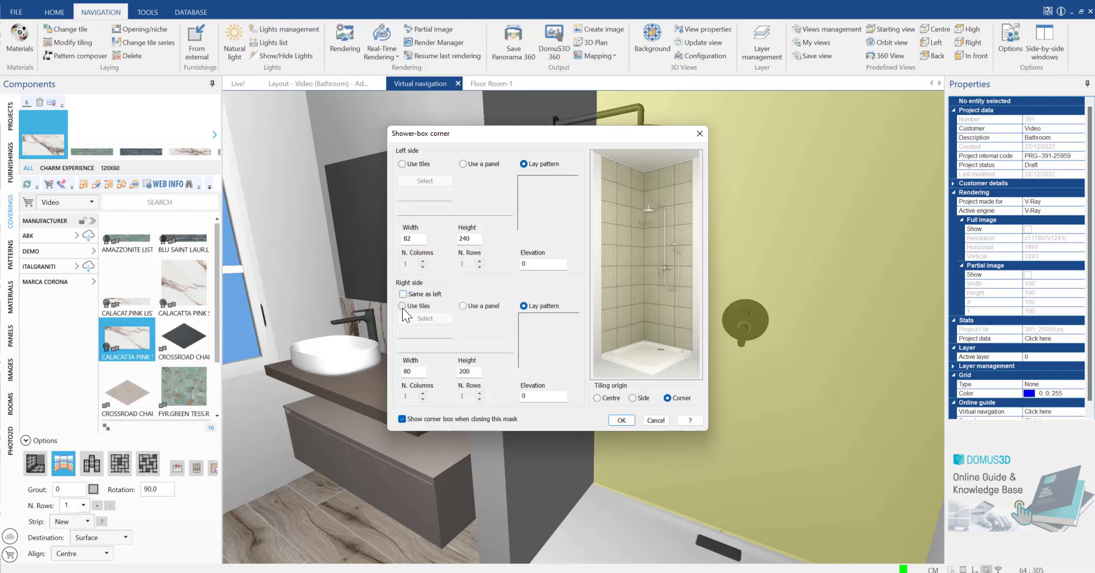
left_click(422, 372)
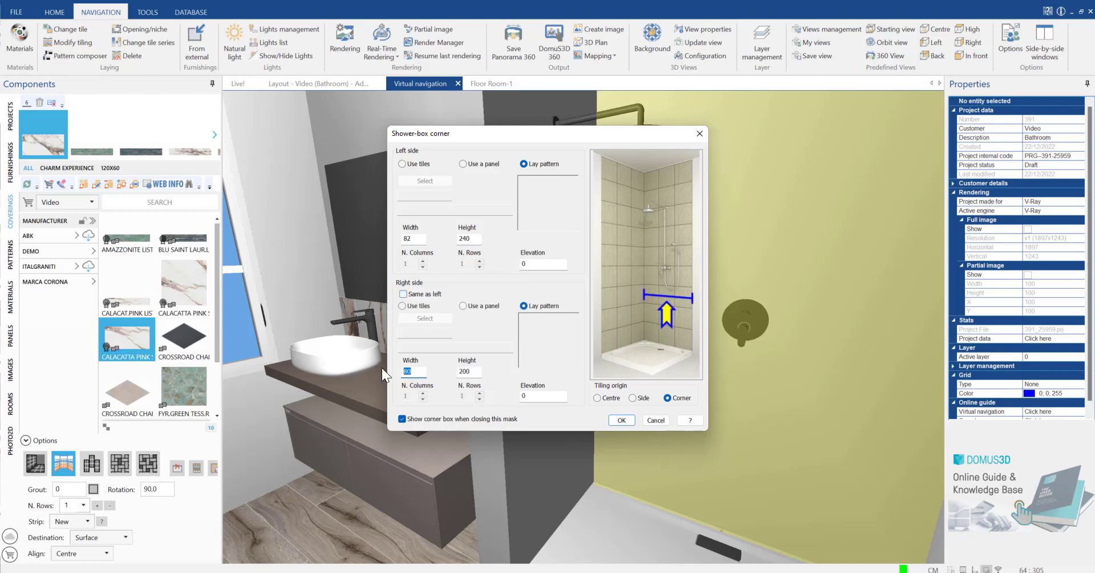
type("160")
left_click(472, 372)
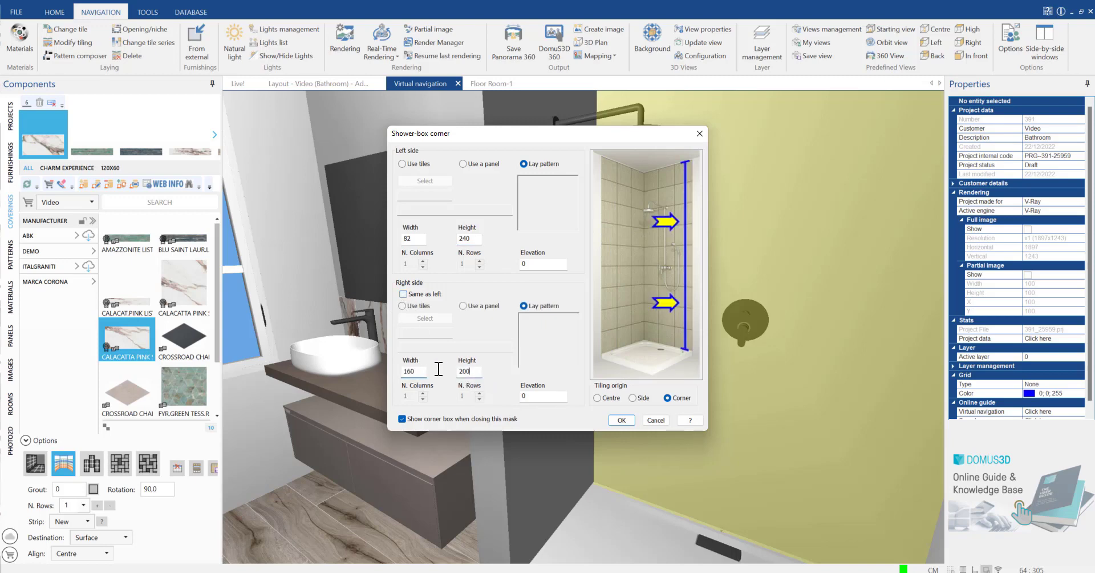
type("240")
left_click(619, 420)
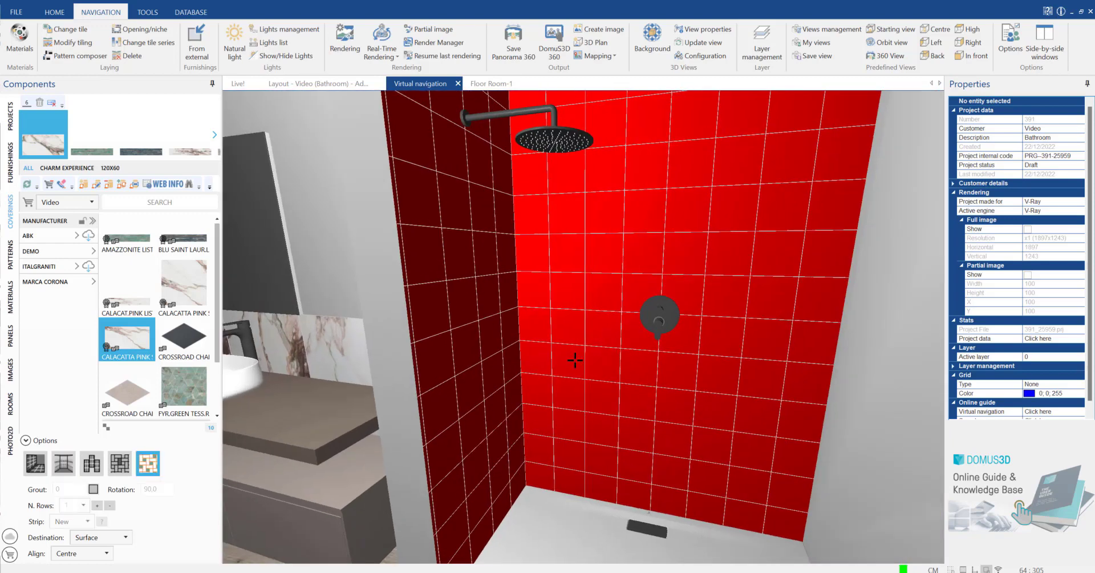
left_click_drag(182, 289, 468, 461)
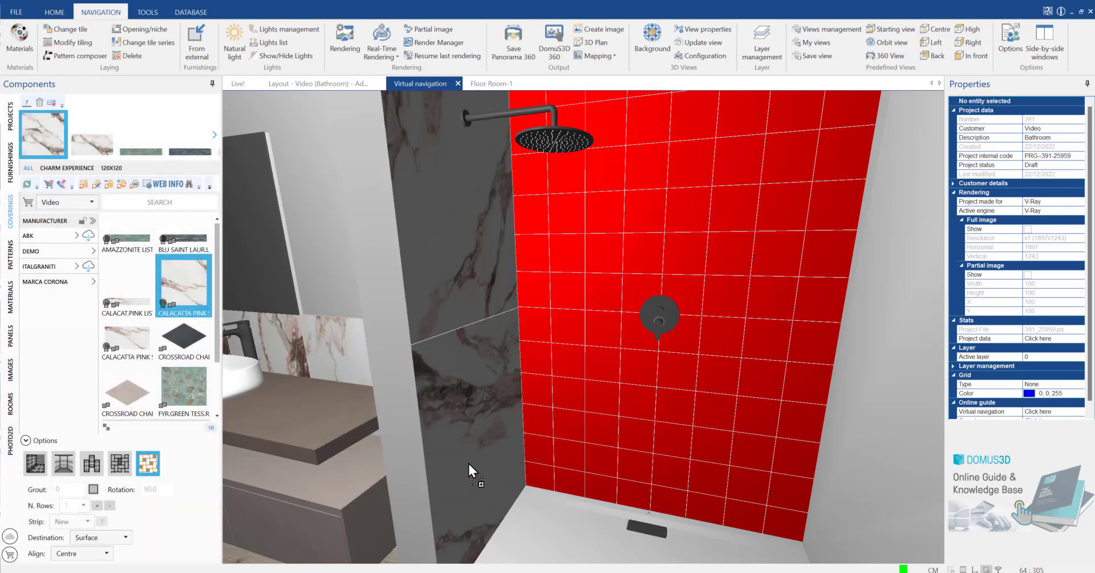
Lay Calacatta Pink marble on the shower walls, the back wall in a 2-row, 90°-rotated pattern
left_click_drag(170, 301, 560, 340)
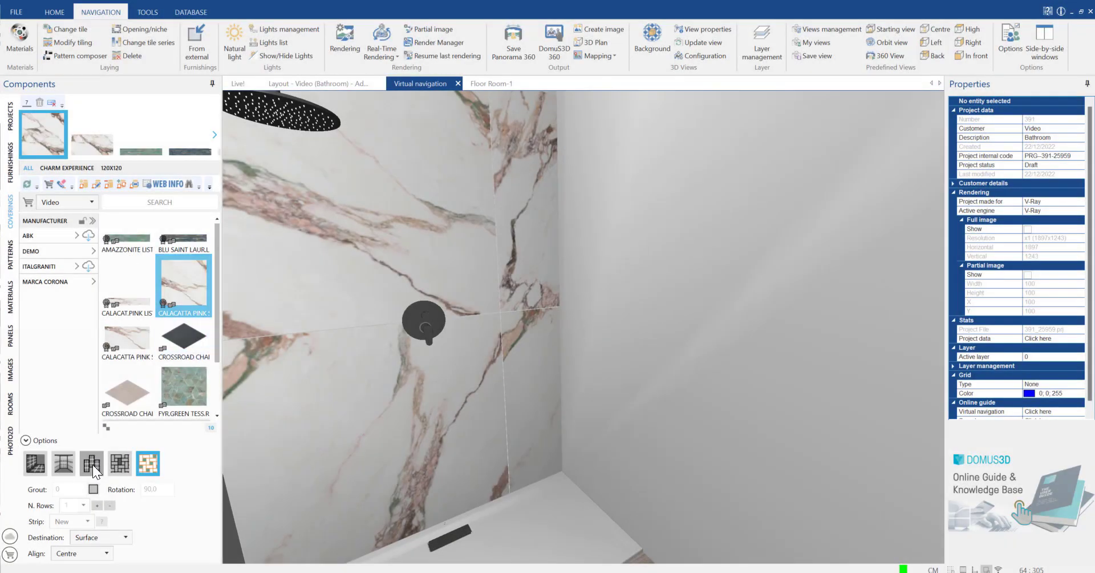
left_click(92, 465)
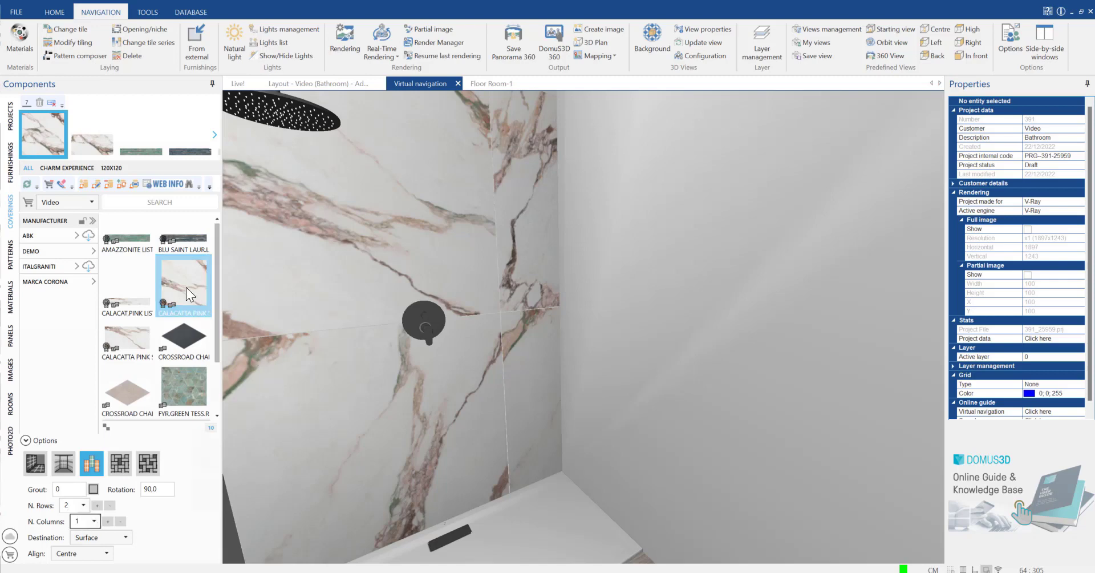
mouse_move(186, 286)
left_mouse_down()
mouse_move(598, 334)
mouse_move(579, 326)
left_mouse_up()
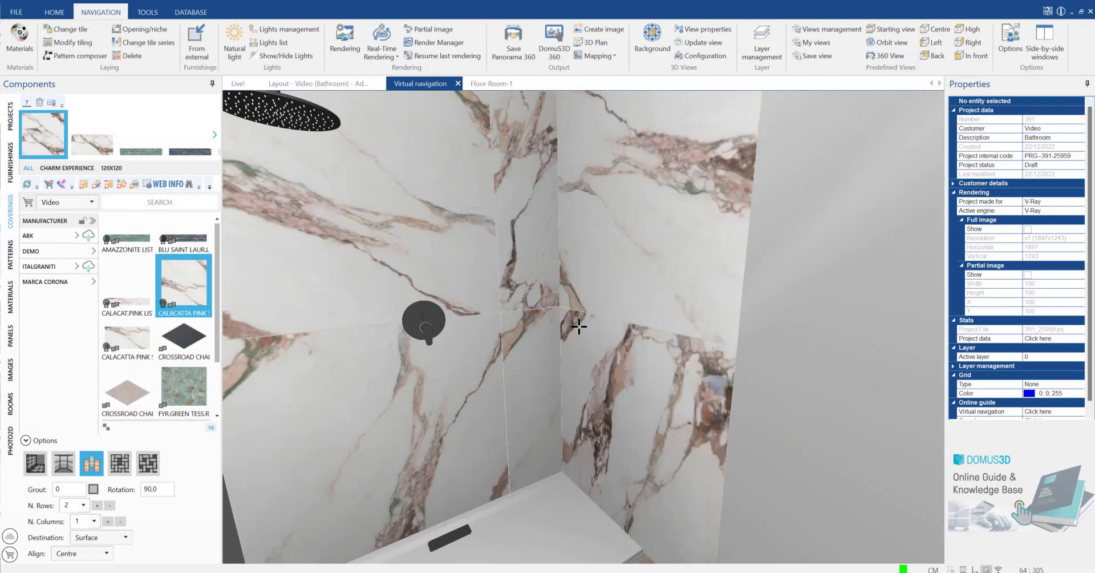
mouse_move(550, 282)
left_mouse_down()
mouse_move(587, 272)
mouse_move(545, 323)
mouse_move(548, 297)
left_mouse_up()
In the shower wall's elevation, trim the marble tiling from 120 to 82 cm wide
right_click(546, 295)
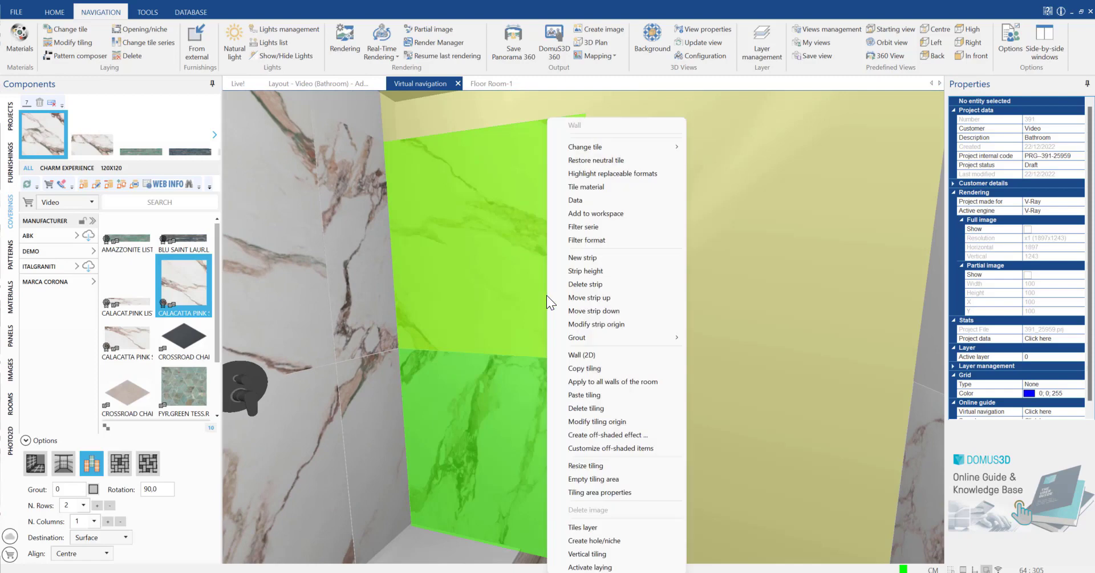
left_click(600, 354)
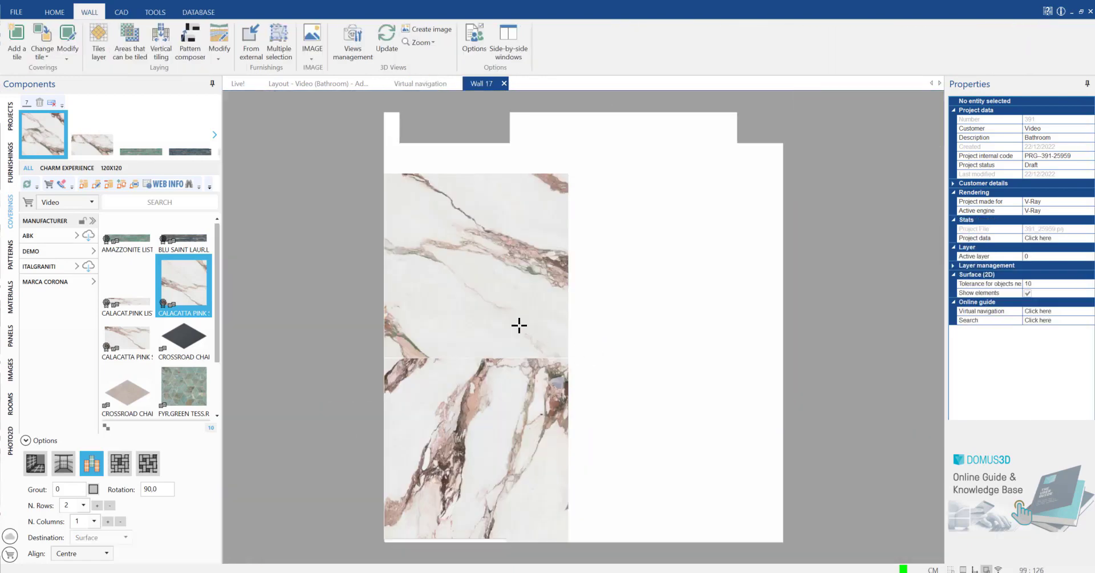
right_click(511, 282)
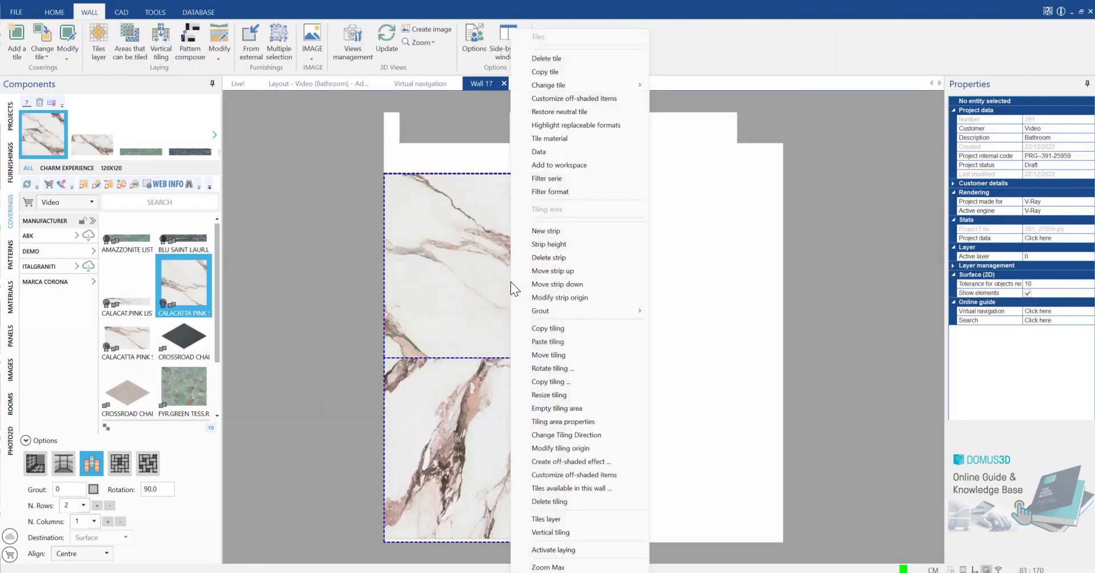
left_click(576, 394)
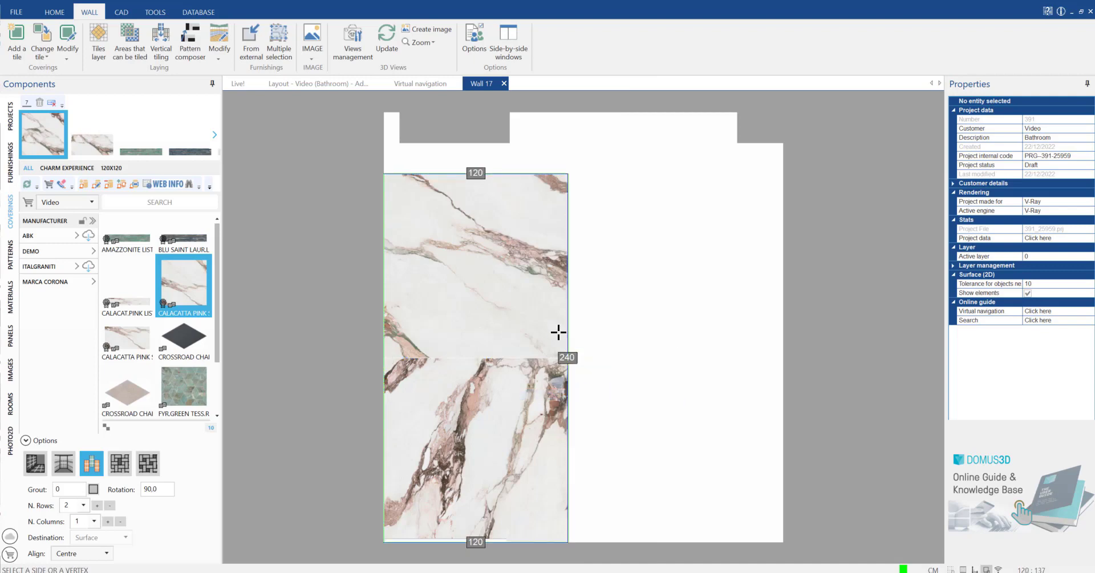
left_click_drag(559, 331, 510, 335)
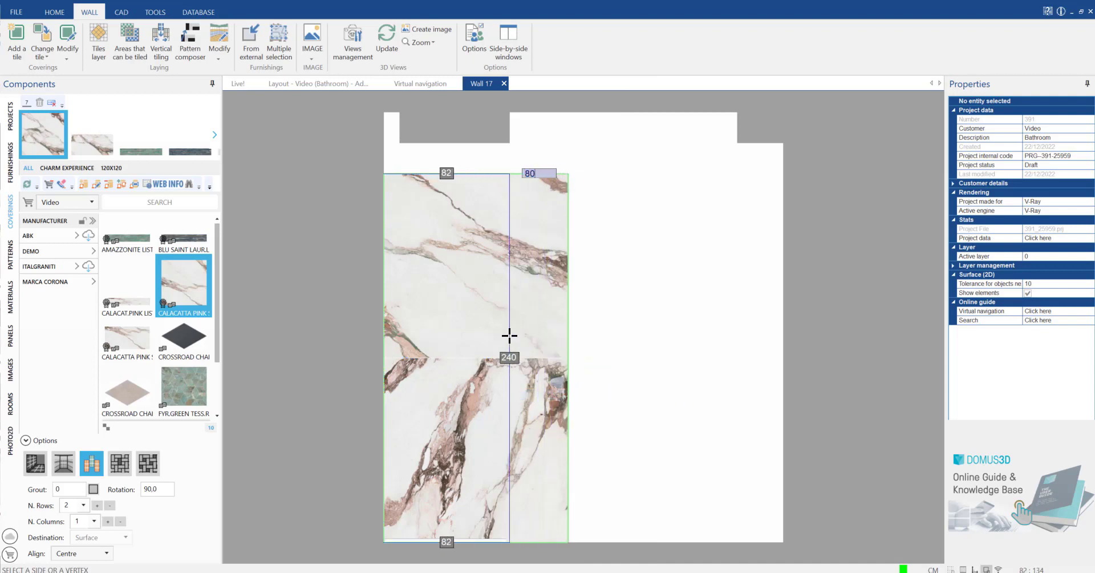
left_click(510, 335)
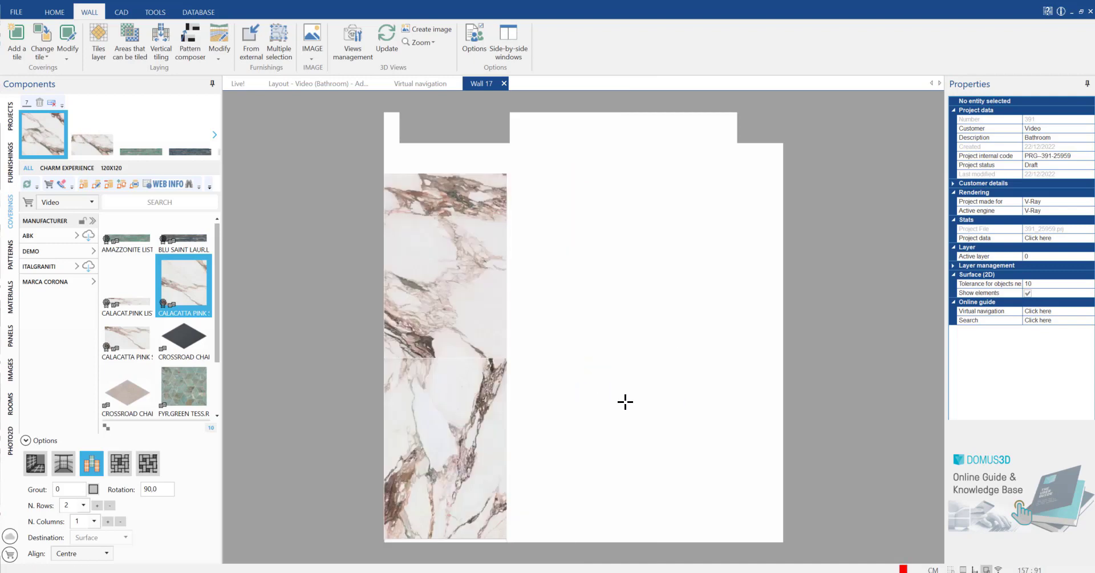
left_click(419, 83)
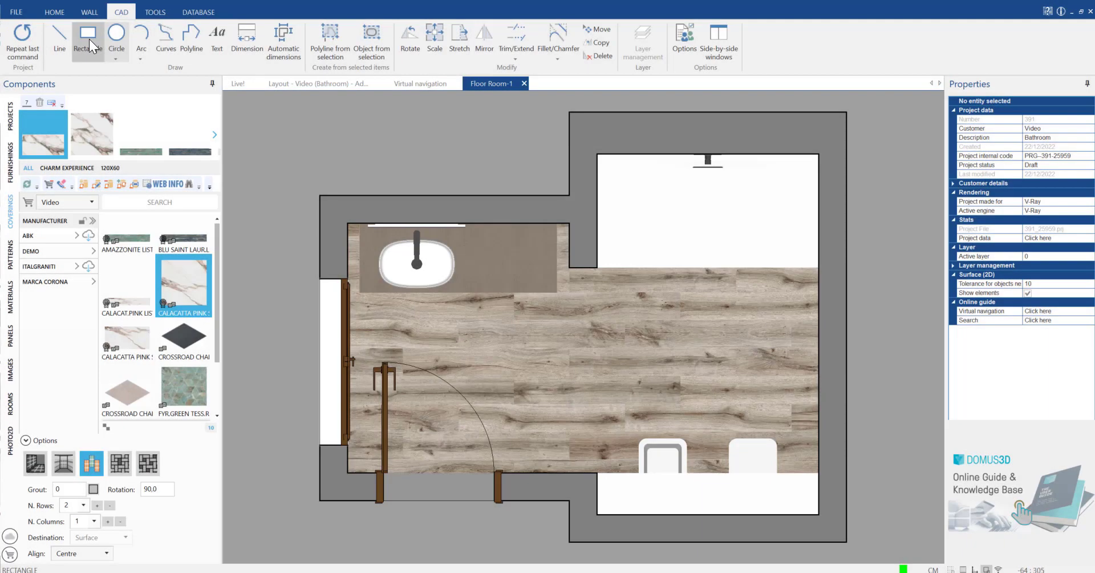
Cut a 160×60 empty, untiled area out of the floor in front of the toilet and bidet
left_click(89, 39)
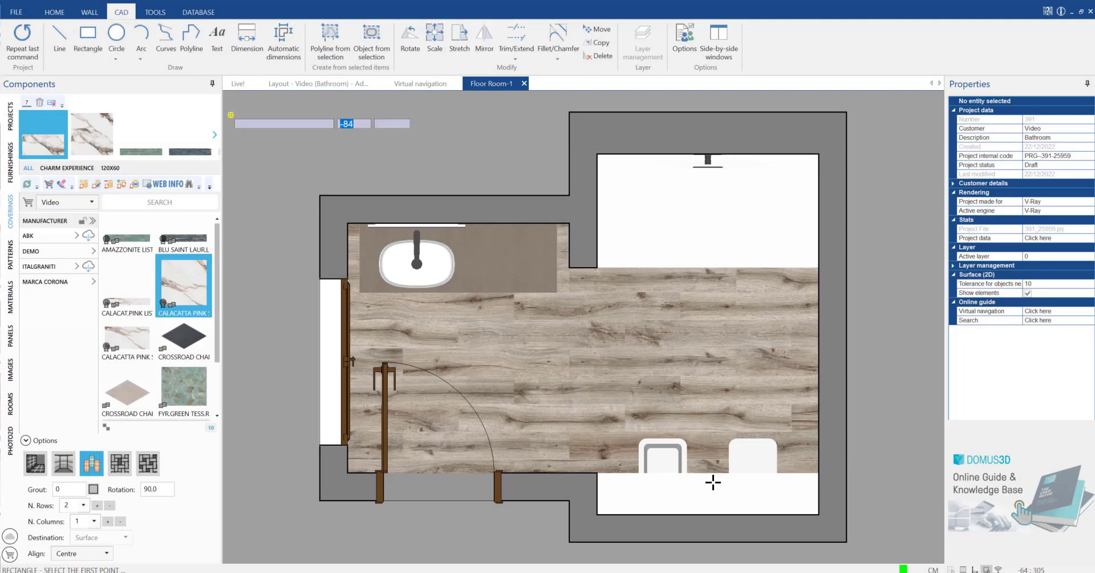
left_click(596, 514)
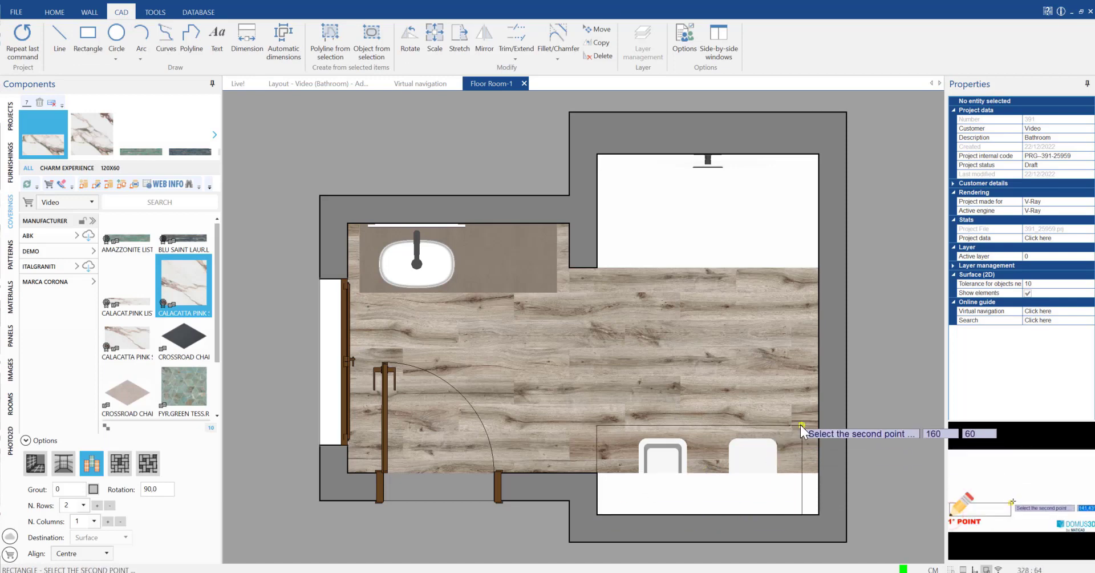
left_click(802, 425)
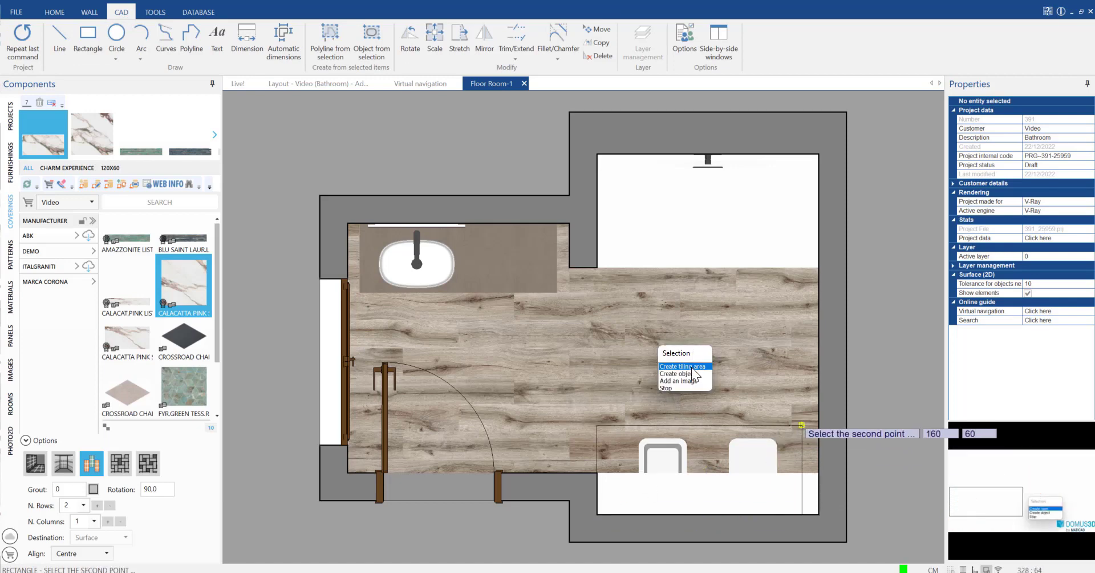
left_click(691, 367)
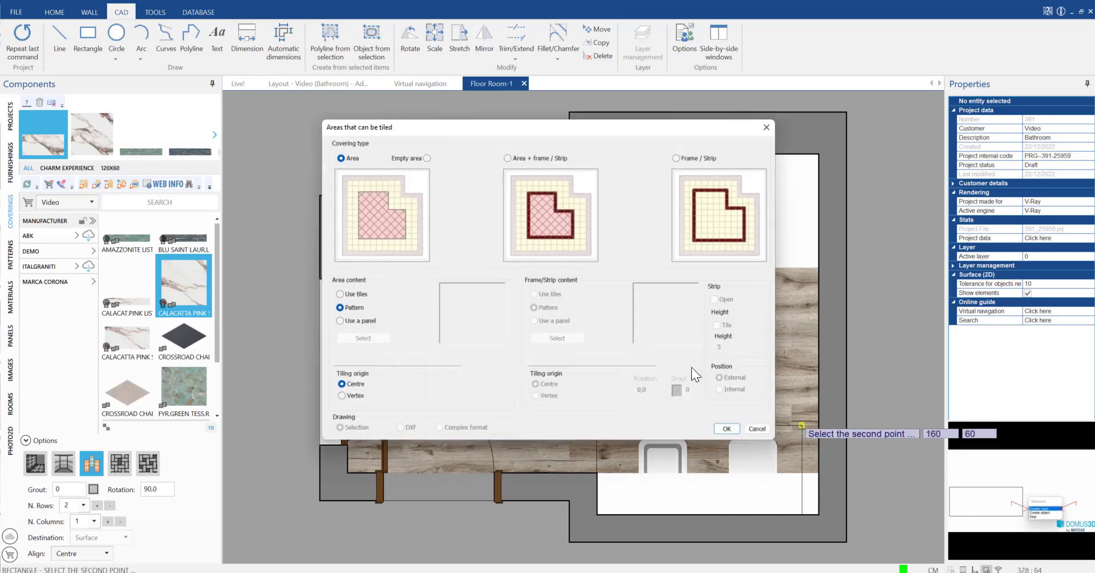
left_click(424, 155)
left_click(727, 430)
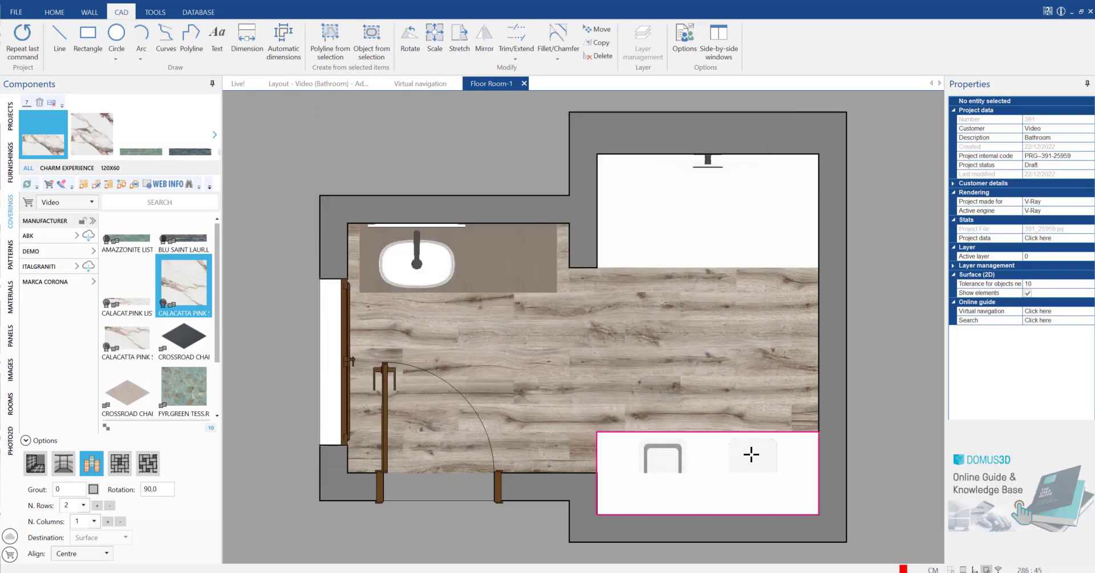
left_click(421, 83)
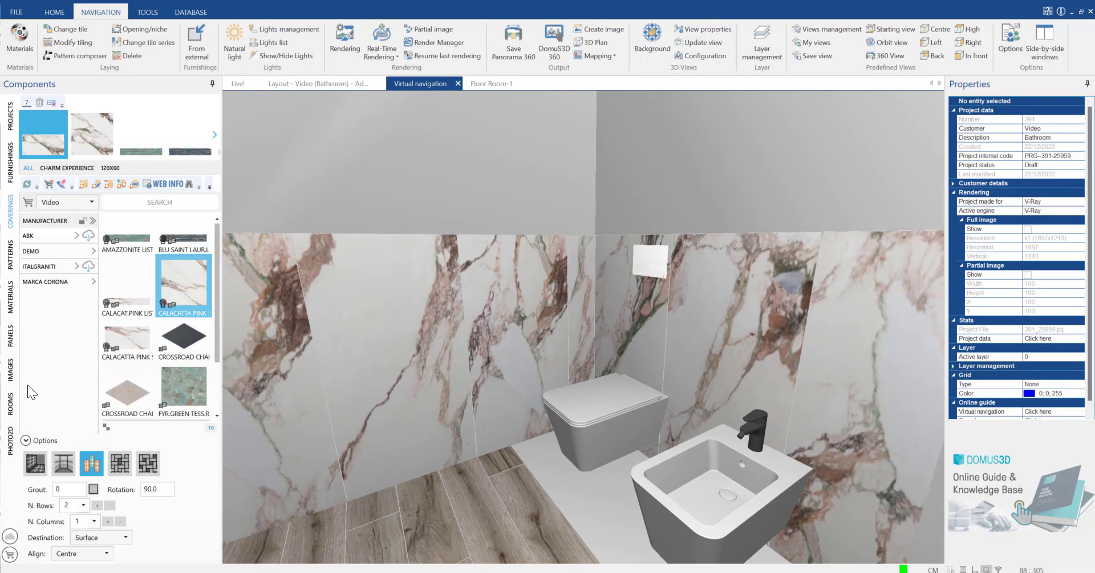
Copy the bathroom room and paste a duplicate onto the empty plan
left_click_drag(127, 339, 556, 476)
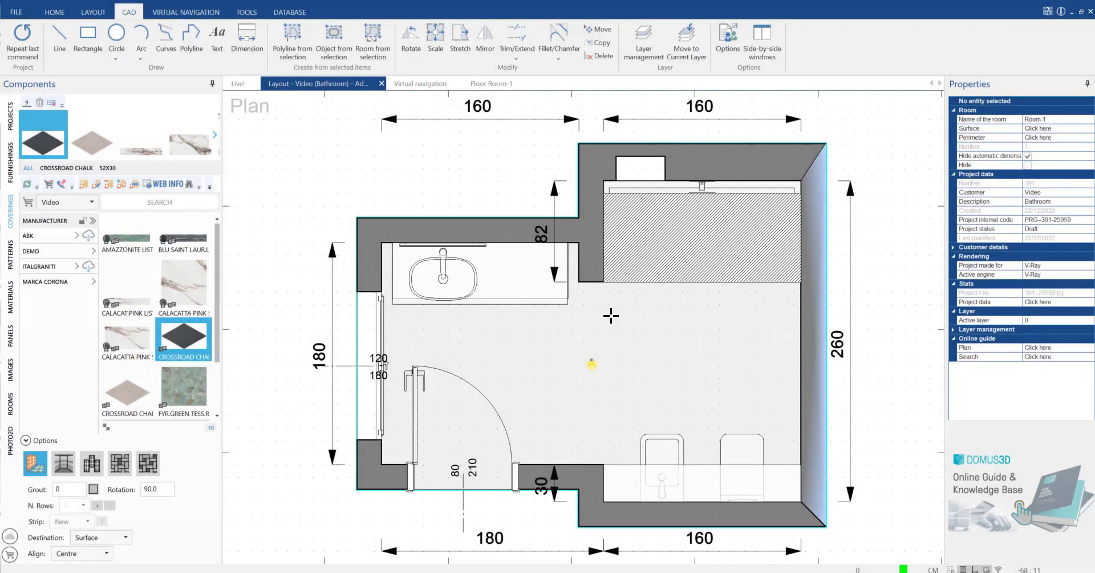
right_click(611, 316)
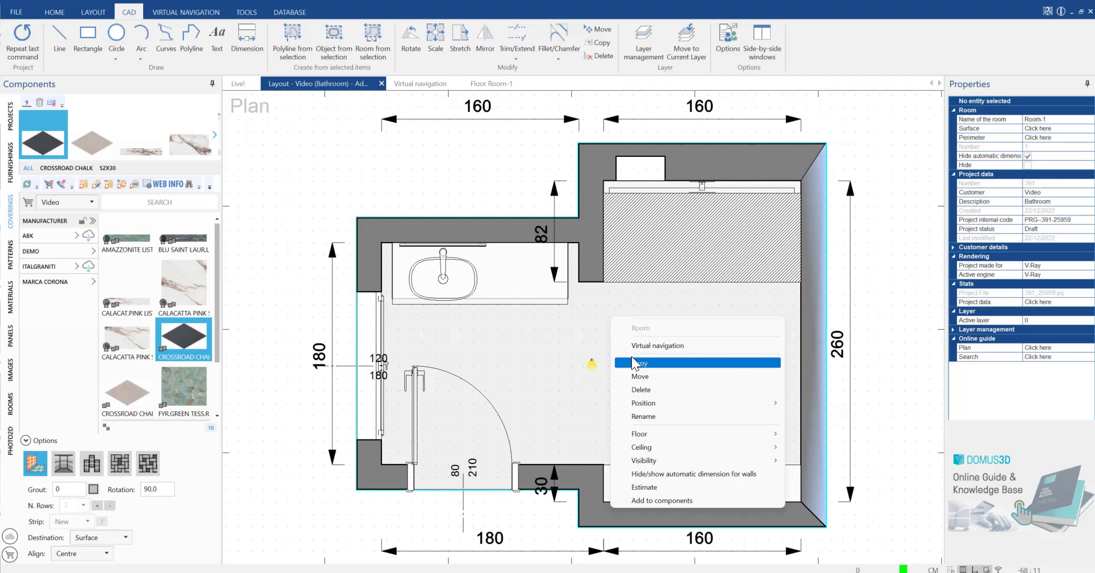
left_click(631, 359)
scroll(588, 365, "down", 2)
right_click(584, 176)
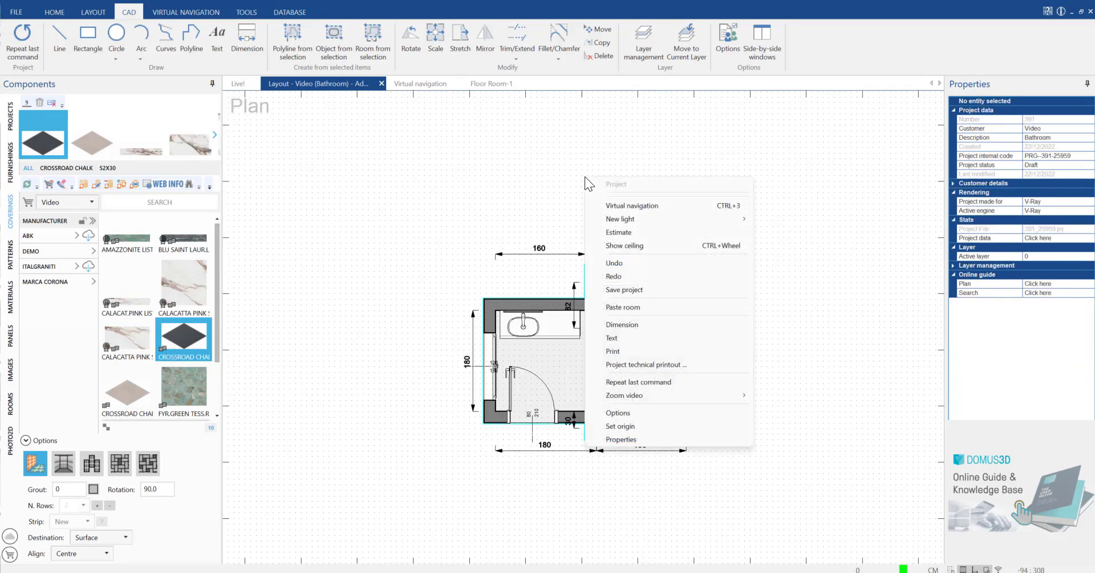
left_click(636, 305)
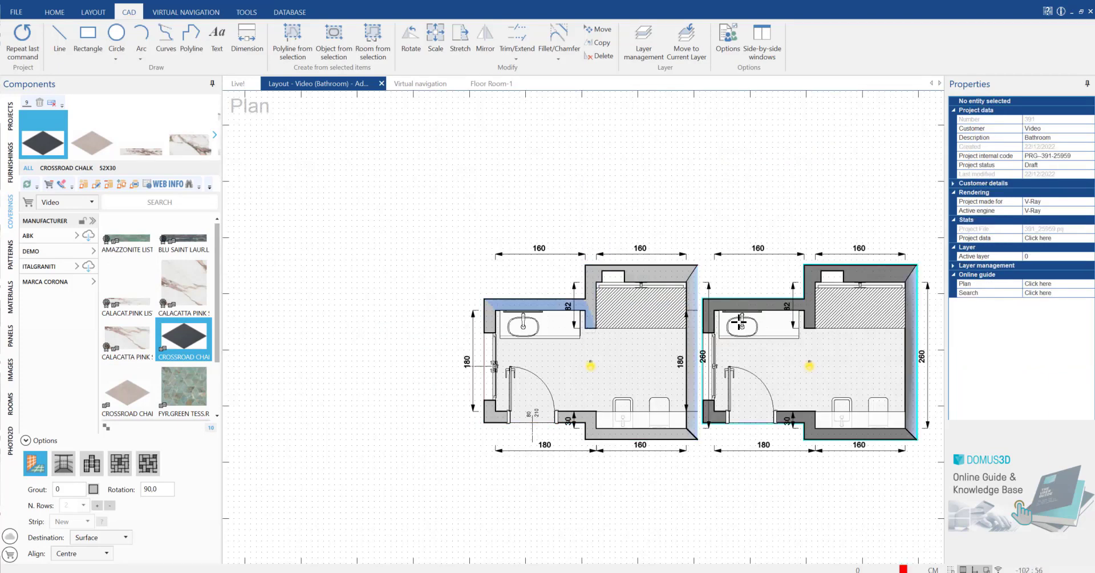
Move the pasted bathroom copy so it sits above the original
right_click(816, 363)
left_click(857, 419)
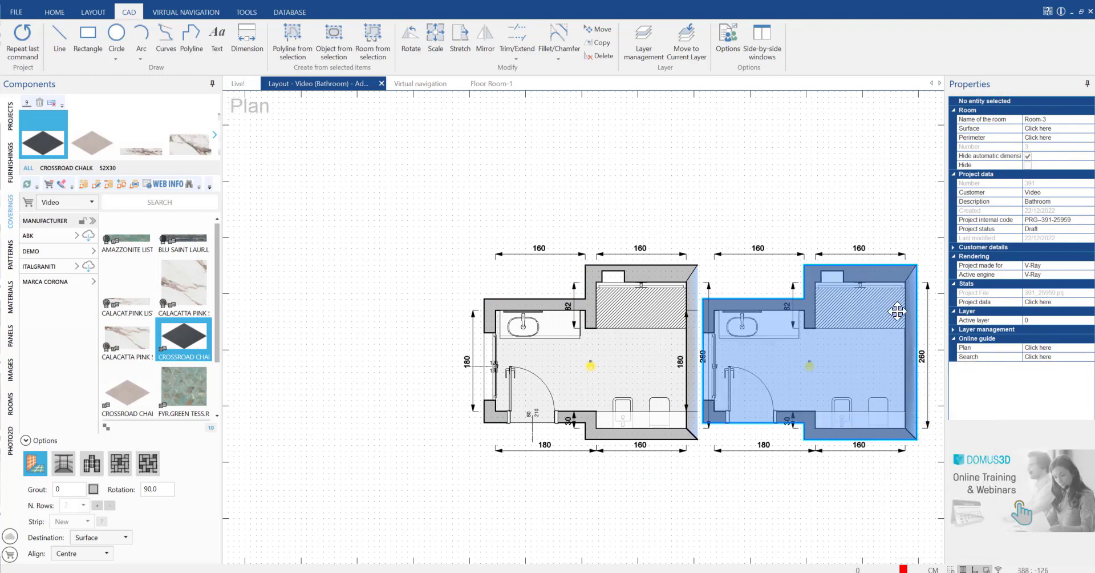
scroll(917, 267, "down", 2)
scroll(913, 268, "down", 2)
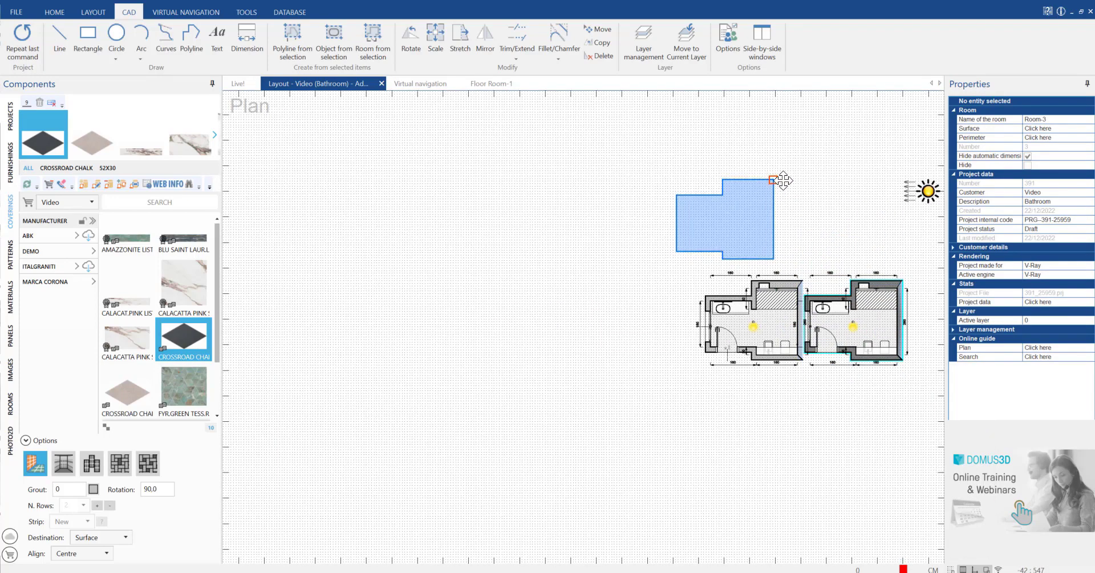
left_click(805, 194)
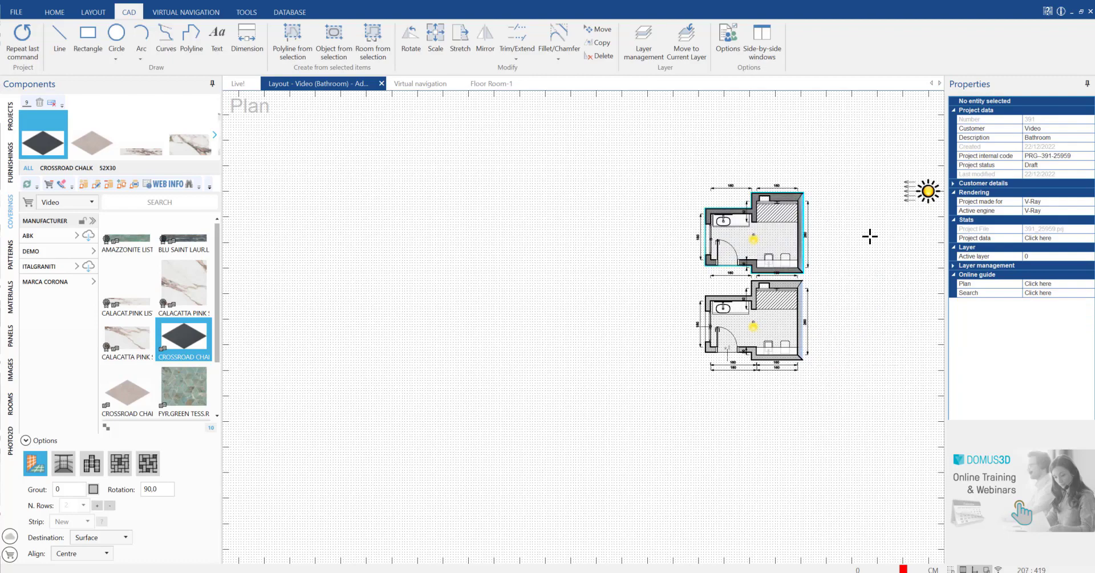
scroll(861, 249, "up", 2)
scroll(808, 258, "up", 1)
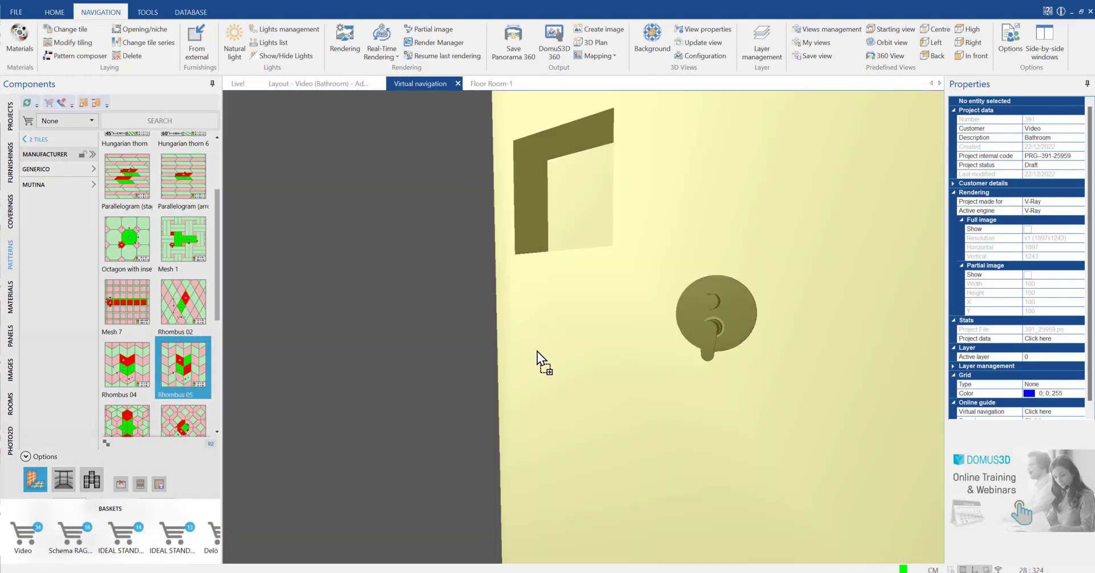
Apply the Rhombus 05 pattern to the shower wall, filled with dark and beige Crossroad Chalk tiles
left_click_drag(202, 371, 538, 352)
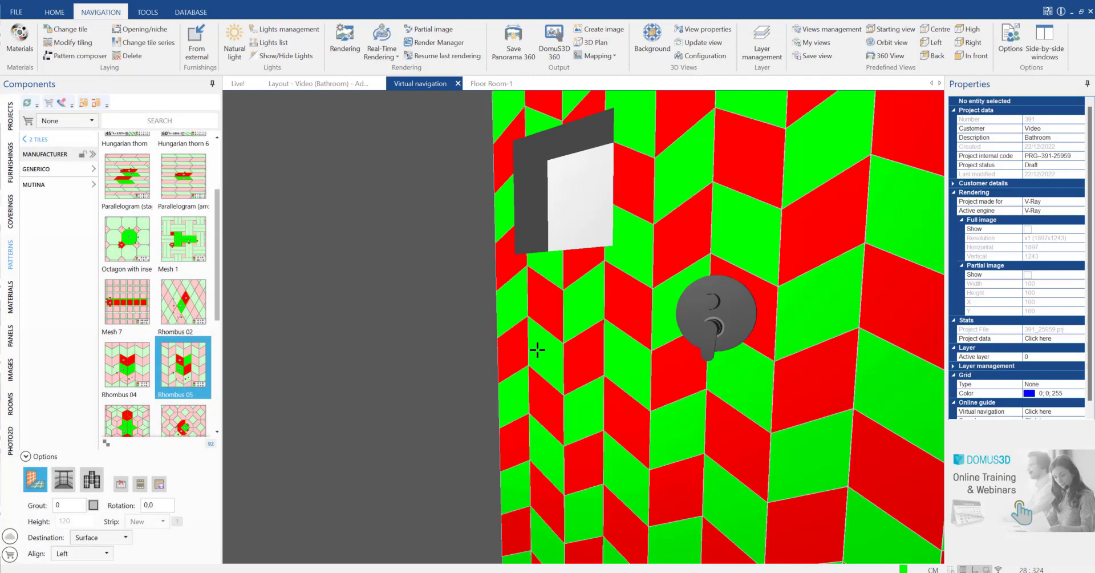
left_click(10, 218)
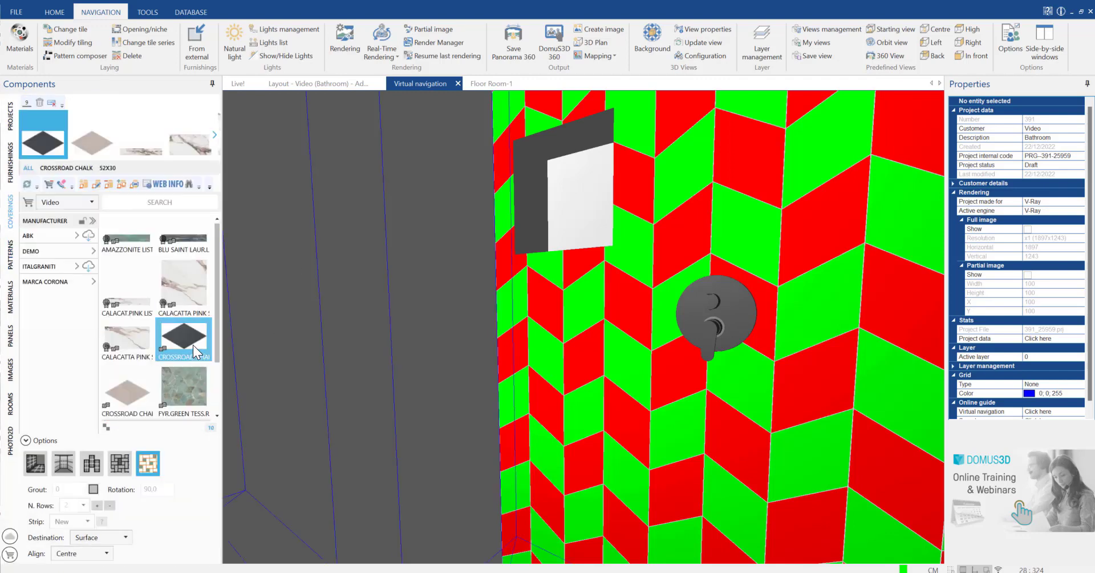
left_click_drag(185, 341, 588, 313)
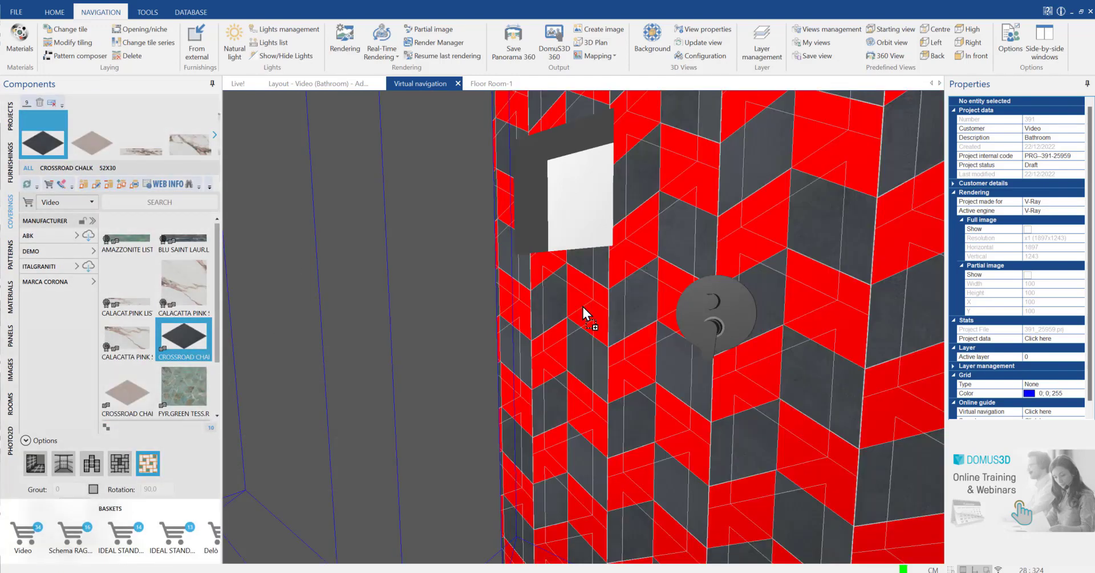
left_click_drag(136, 391, 589, 316)
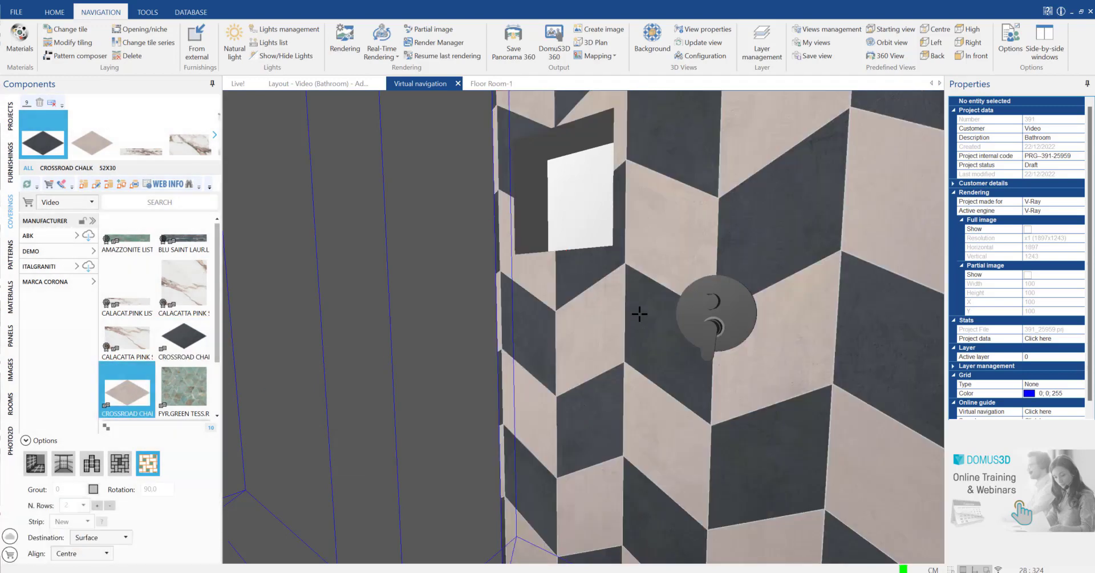
Copy the chevron tiling onto the left shower wall
right_click(640, 313)
left_click(458, 303)
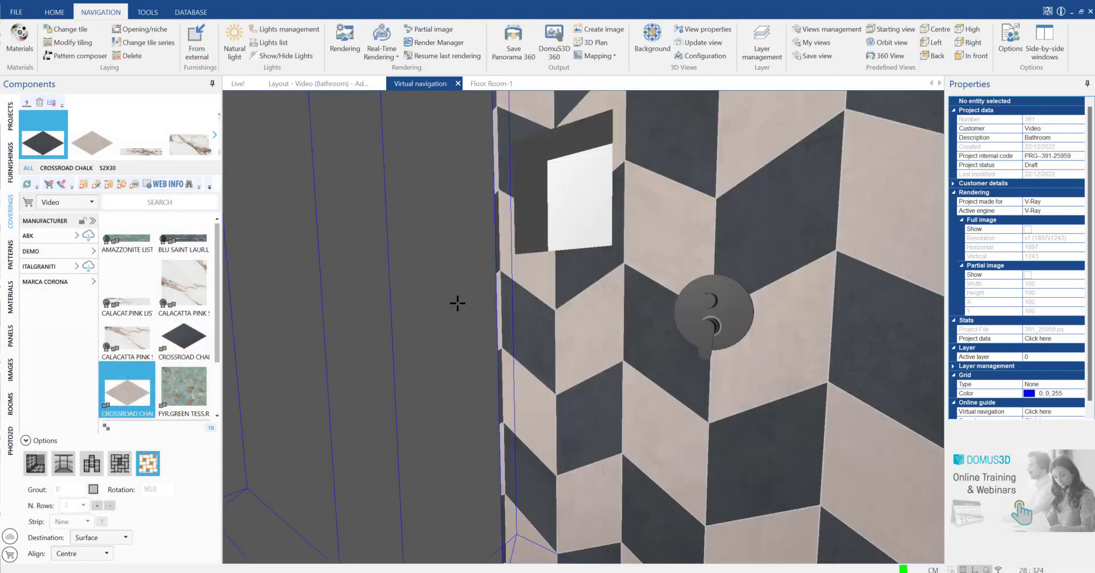
right_click(458, 303)
left_click(502, 436)
scroll(525, 395, "down", 5)
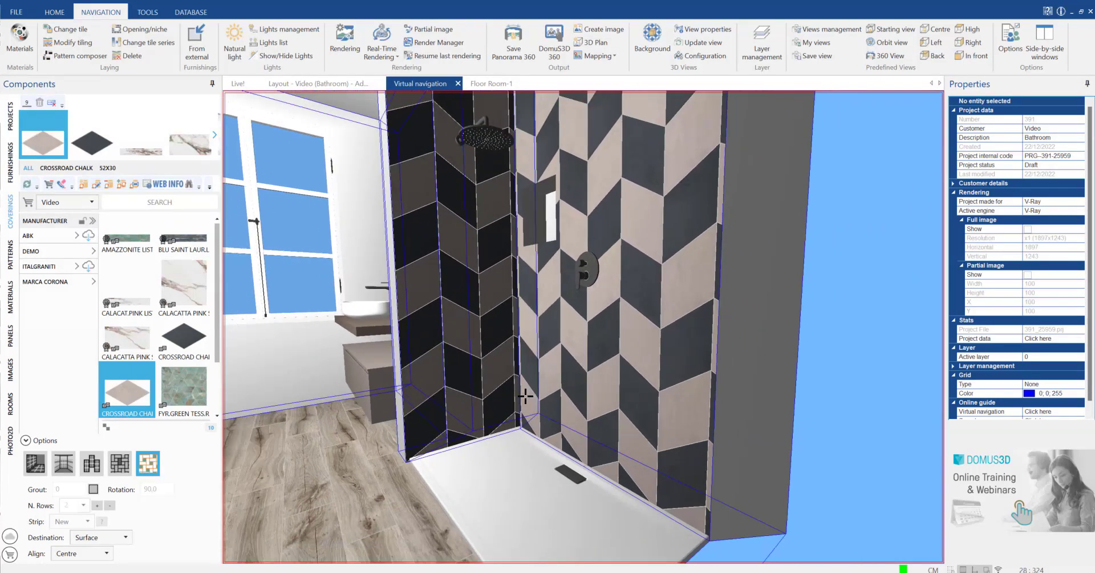
scroll(526, 396, "down", 5)
scroll(524, 382, "down", 5)
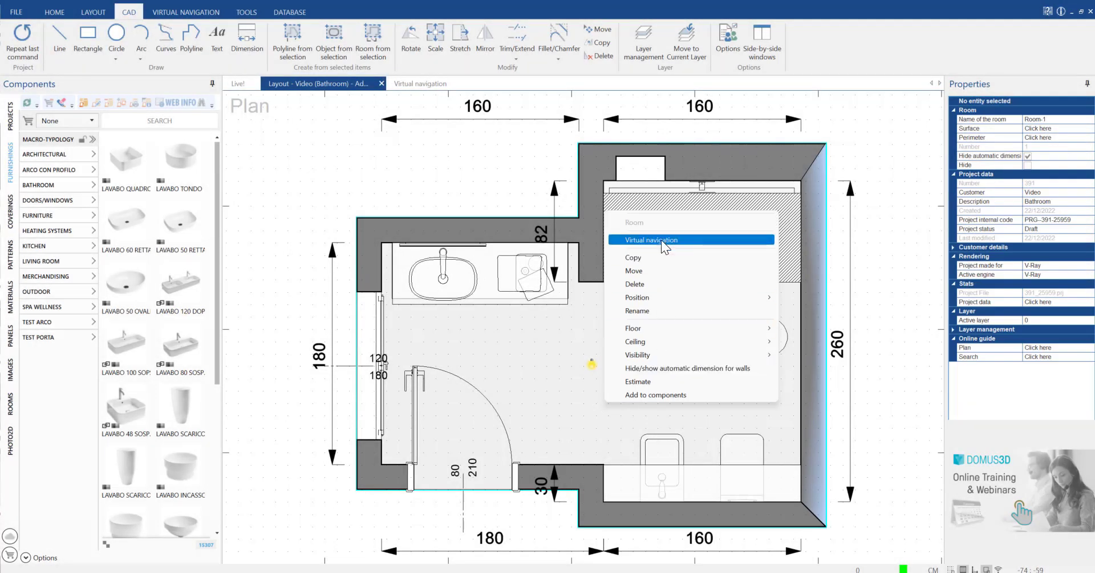
Search materials for d20_max and apply White cotton flow plaster to all walls of the room
left_click(662, 239)
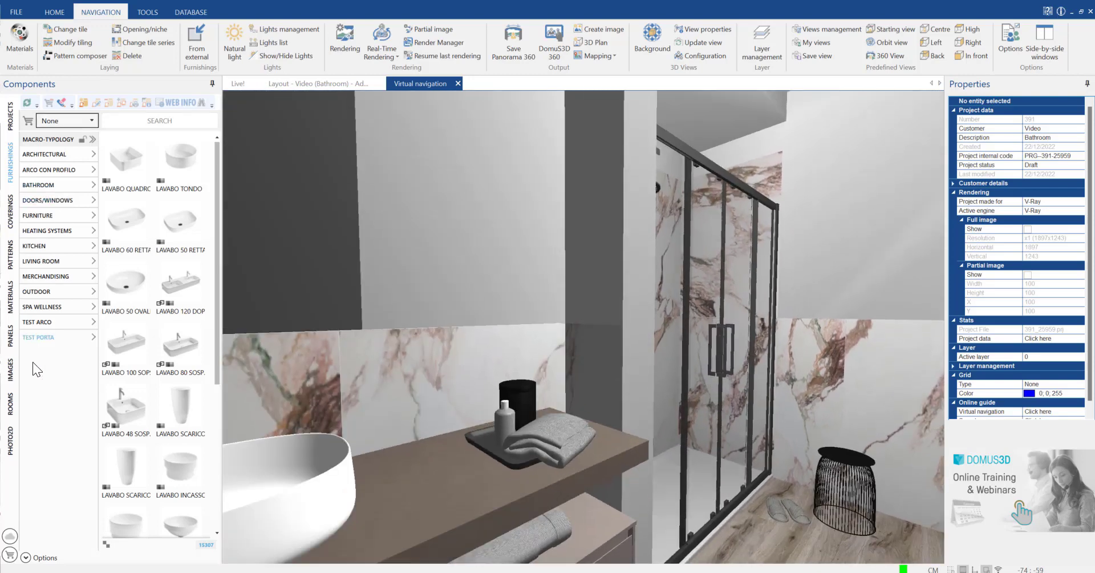
left_click(13, 311)
type("d20_mag")
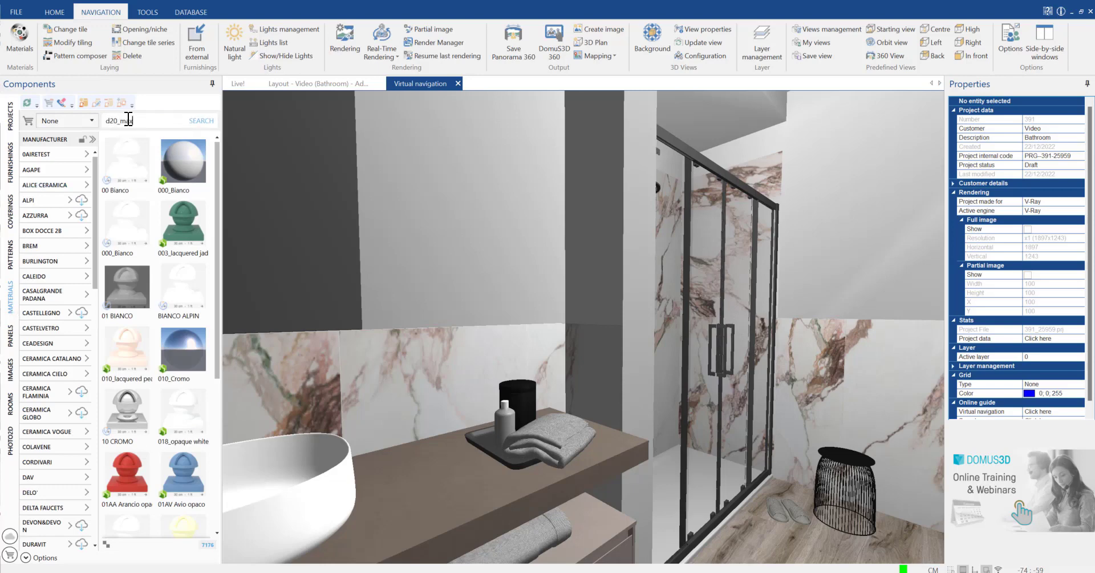
key("Return")
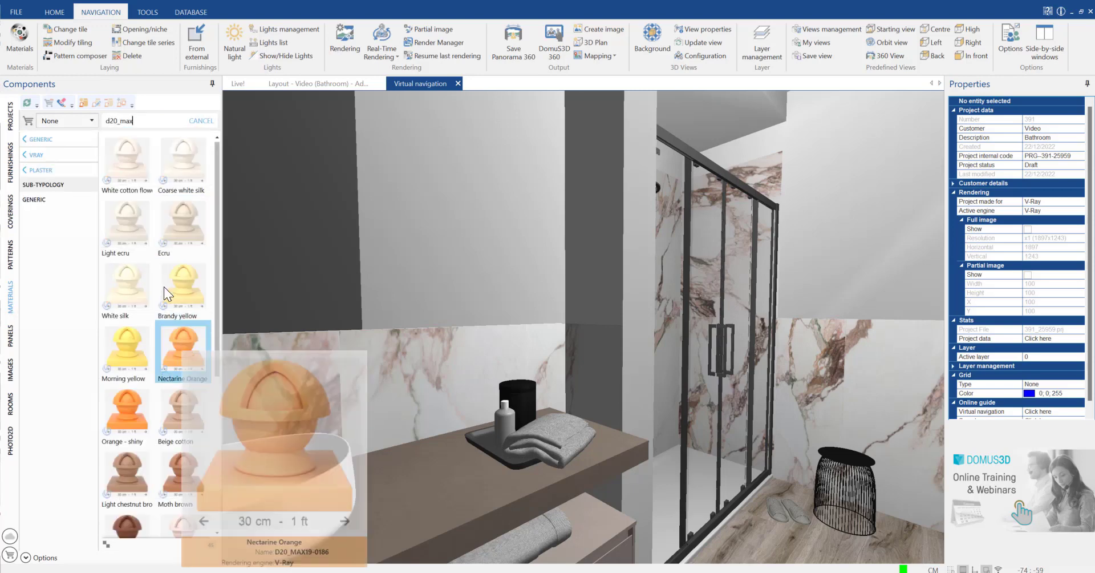
left_click_drag(127, 160, 474, 226)
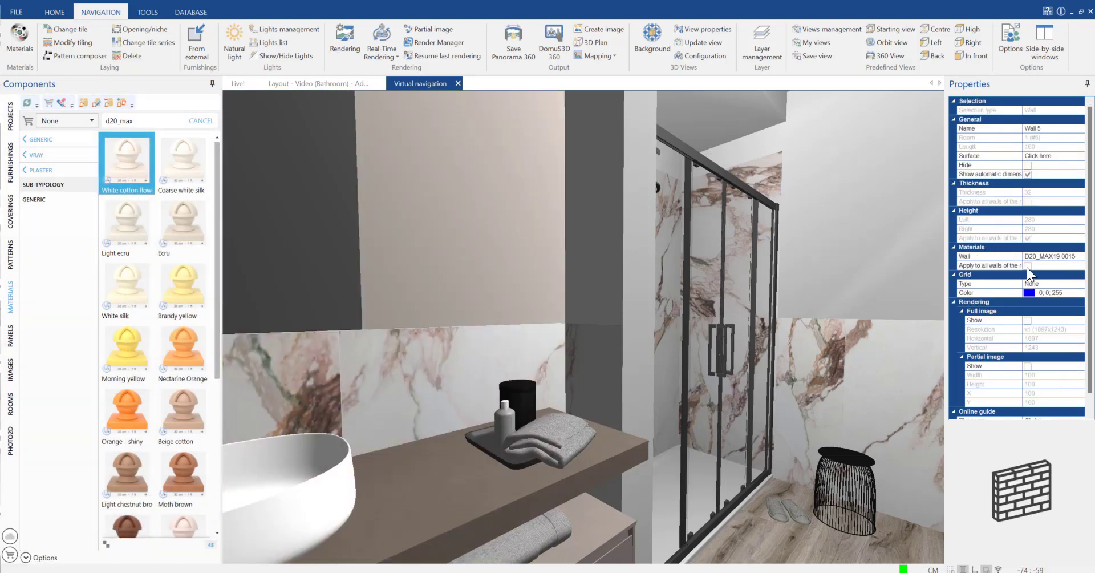
left_click(1027, 266)
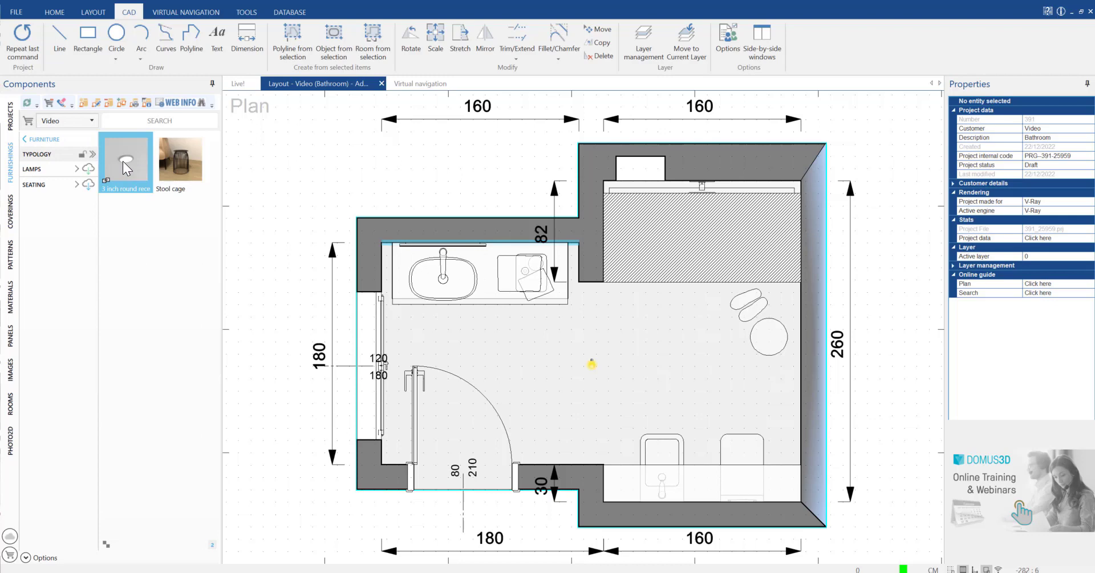
Place a 3-inch round recessed light above the bidet at 260 cm elevation
left_click_drag(122, 161, 664, 488)
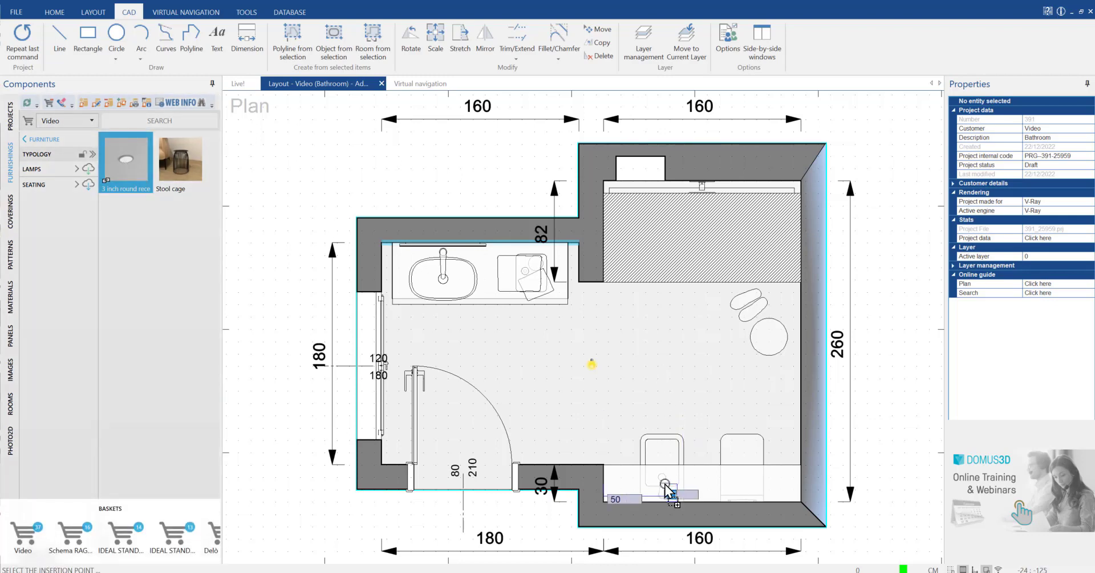
scroll(664, 487, "up", 5)
left_click(660, 483)
left_click(666, 483)
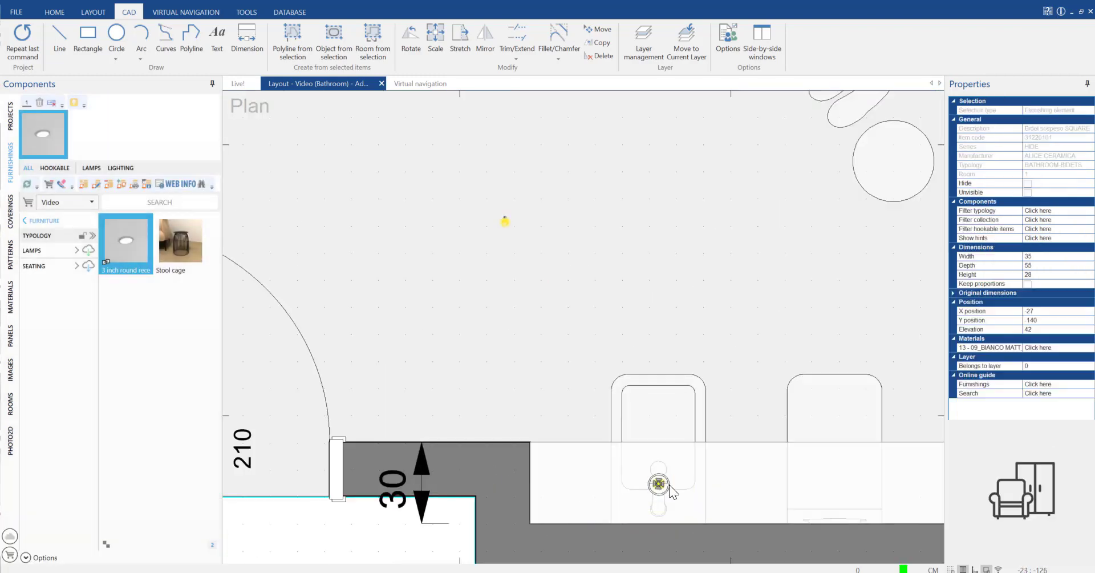
right_click(671, 485)
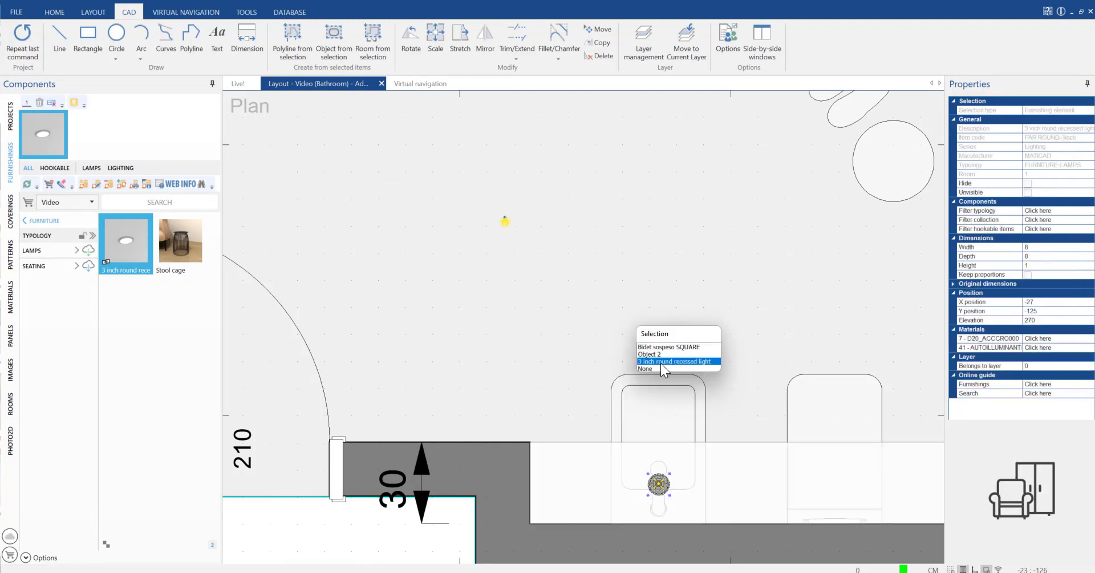
left_click(661, 363)
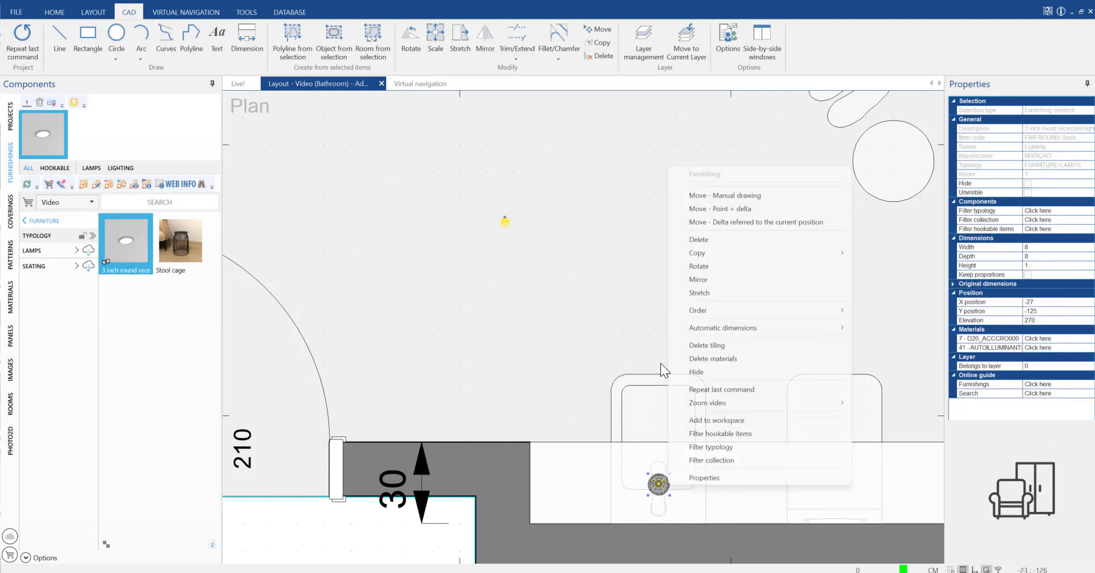
left_click(694, 478)
double_click(651, 297)
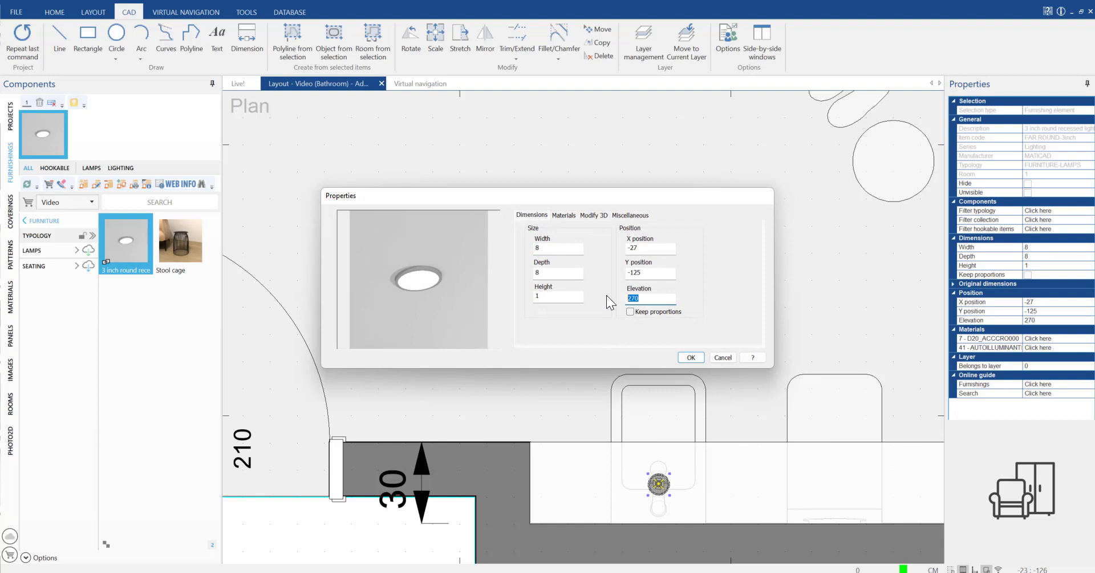
type("260")
left_click(690, 357)
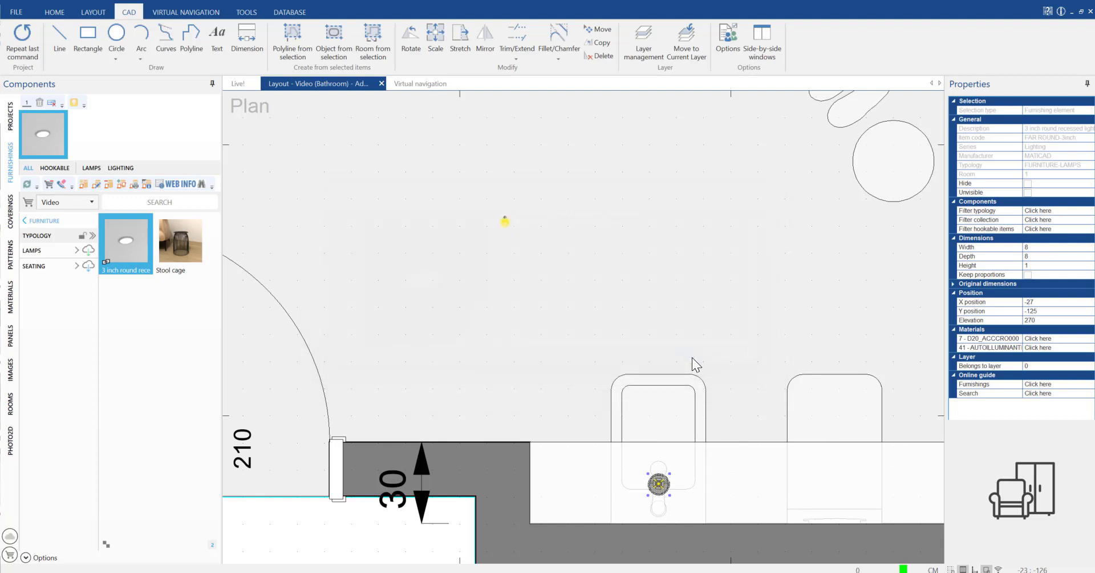
Copy the recessed light over the neighbouring toilet
left_click(598, 43)
left_click(658, 483)
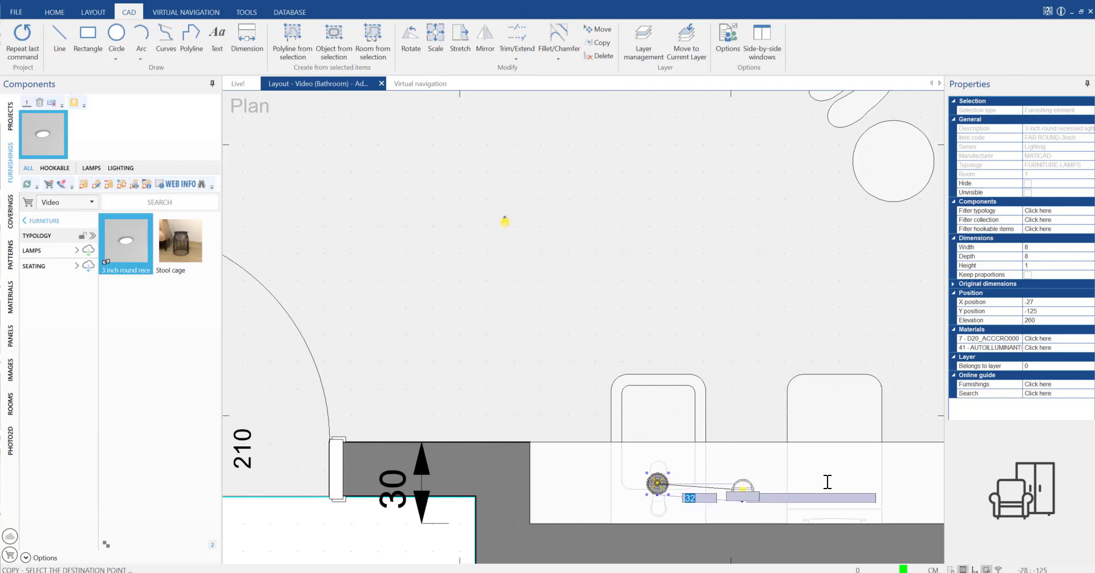
left_click(838, 483)
Draw an LED strip light along the back wall above the shower
left_click(429, 83)
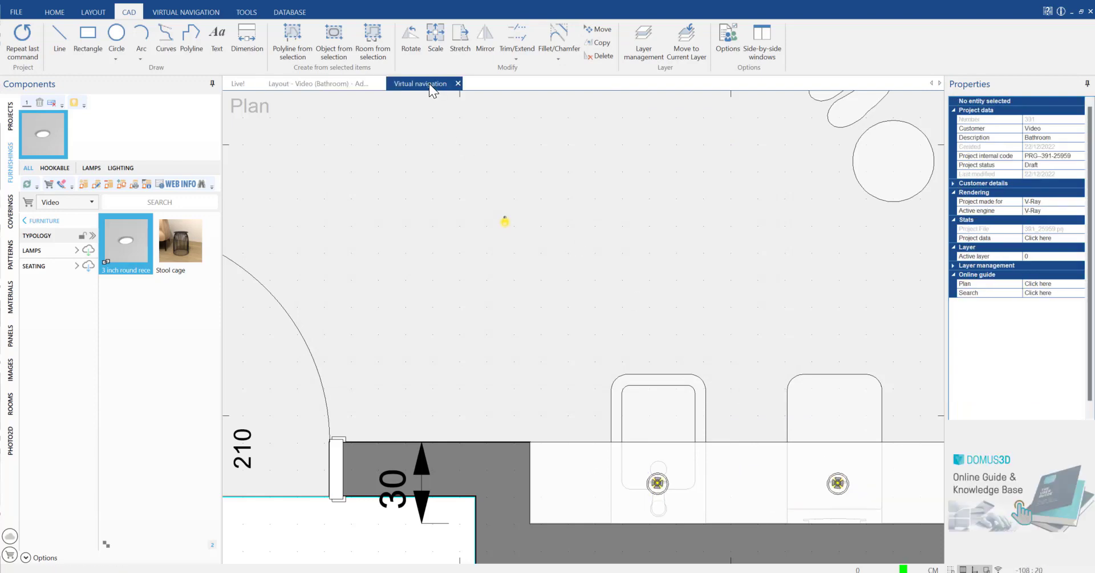
left_click(317, 83)
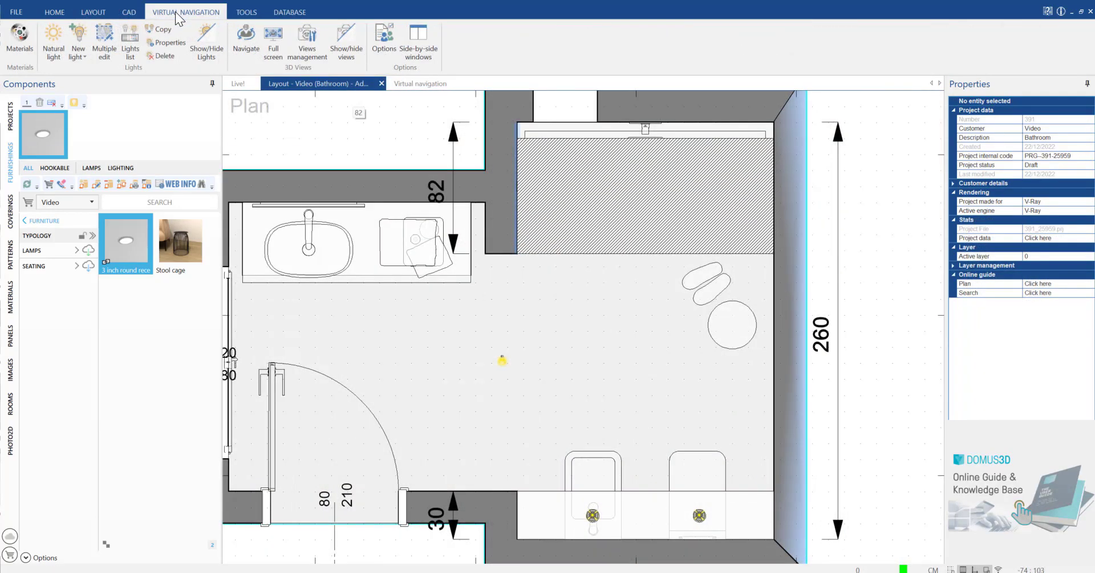
left_click(86, 58)
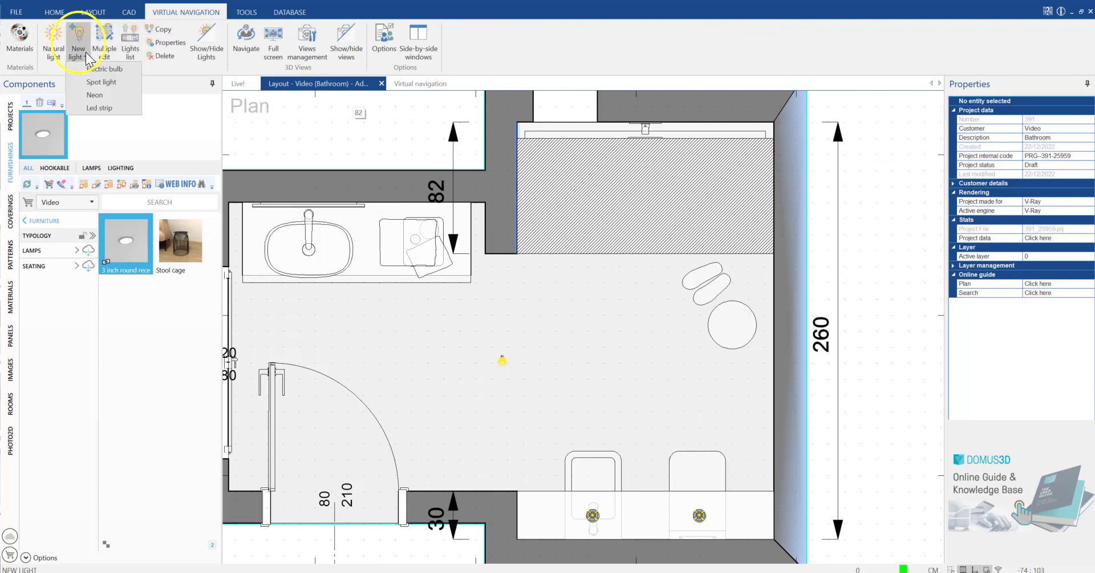
left_click(91, 107)
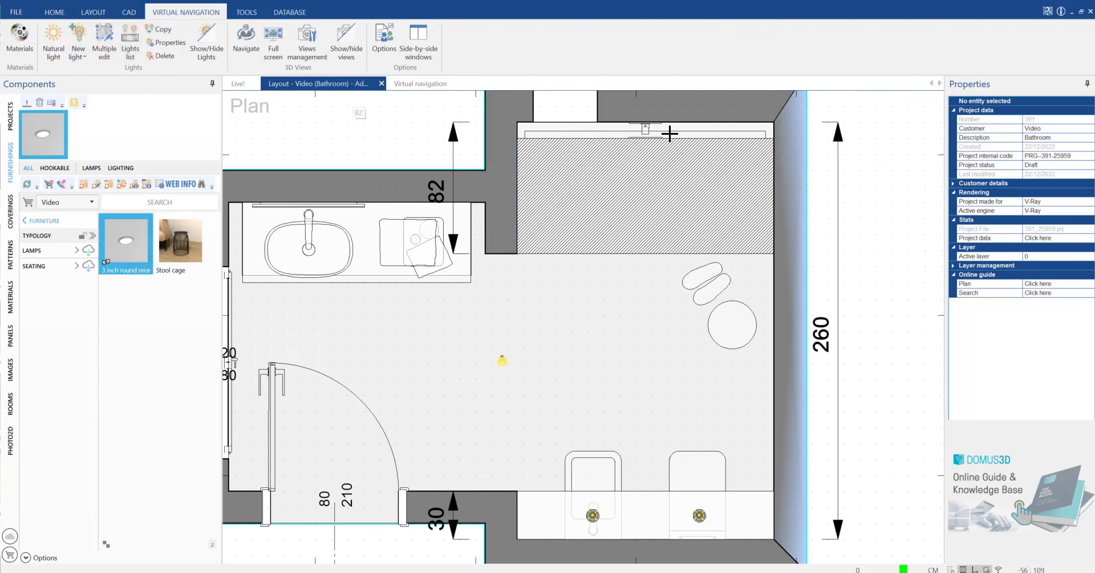
scroll(572, 122, "up", 4)
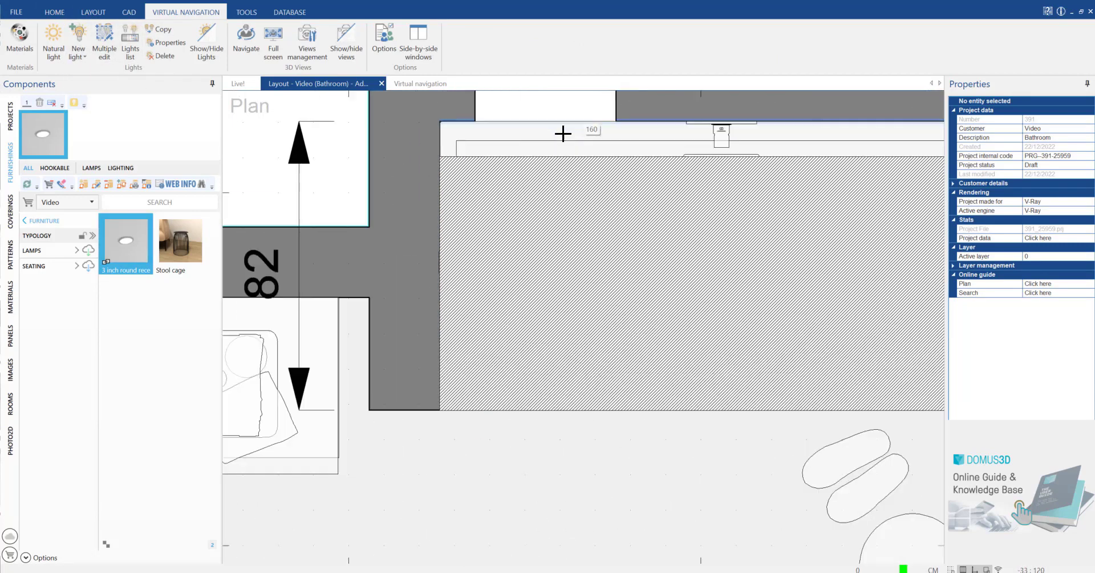
left_click(450, 141)
scroll(509, 150, "down", 3)
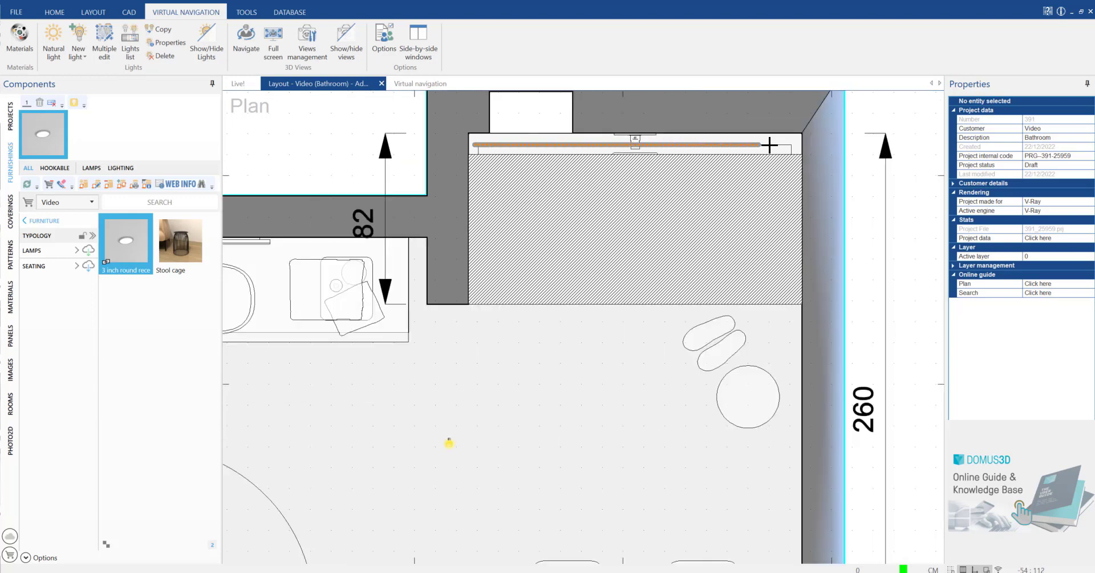
right_click(793, 149)
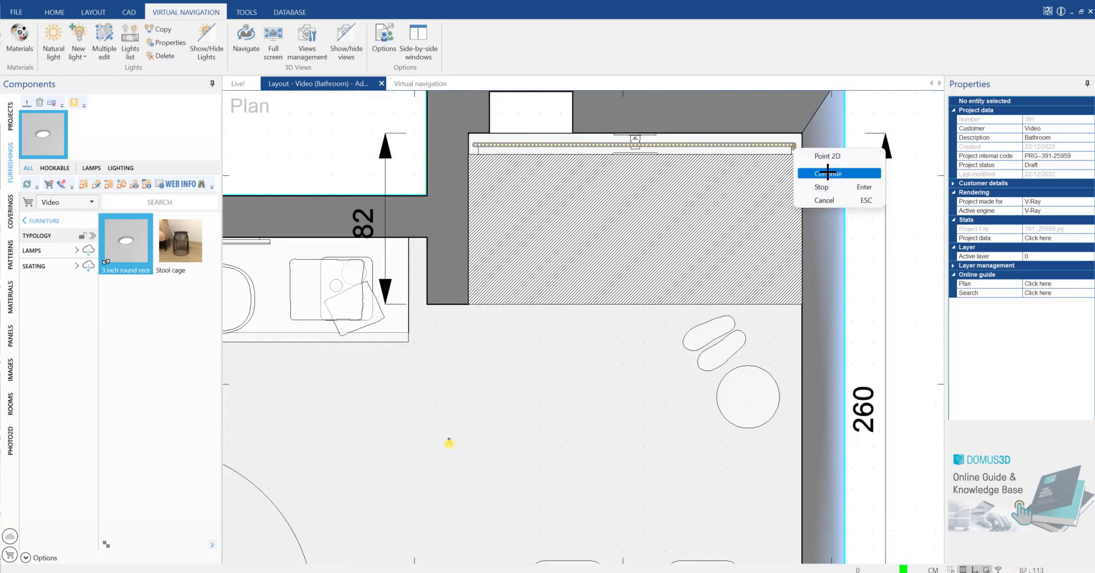
left_click(859, 189)
Aim the LED strip downward, with 270 cm elevation and group 'Led shower'
right_click(780, 144)
mouse_move(817, 222)
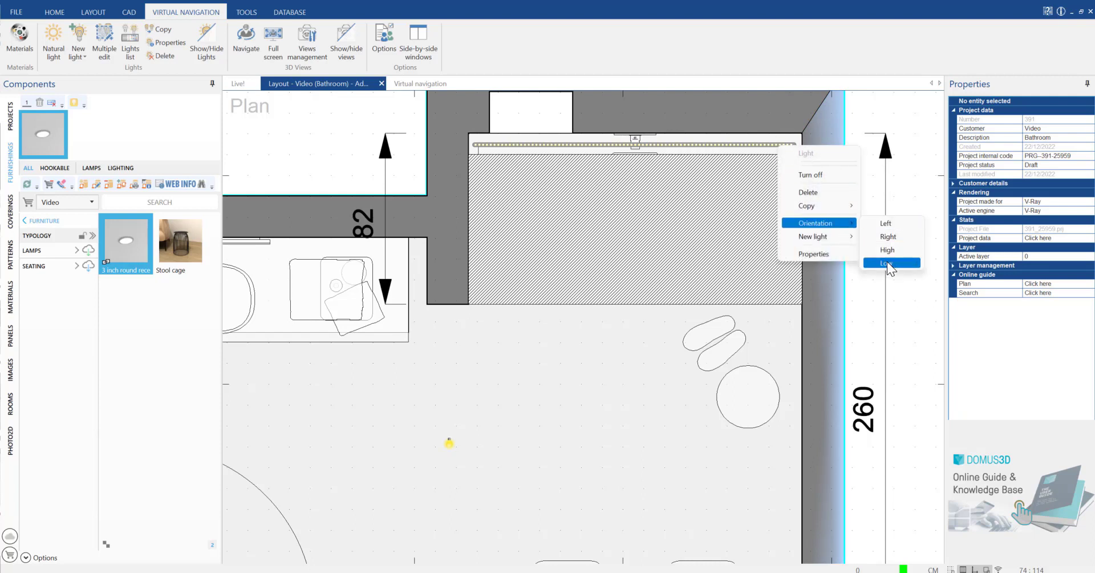
left_click(887, 263)
right_click(779, 143)
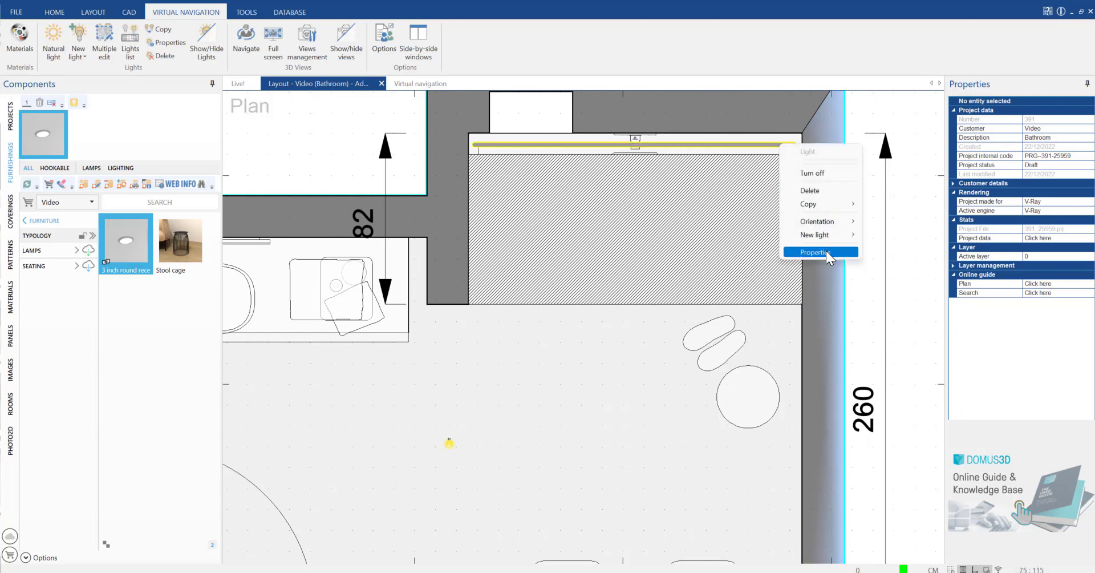
left_click(826, 251)
double_click(374, 283)
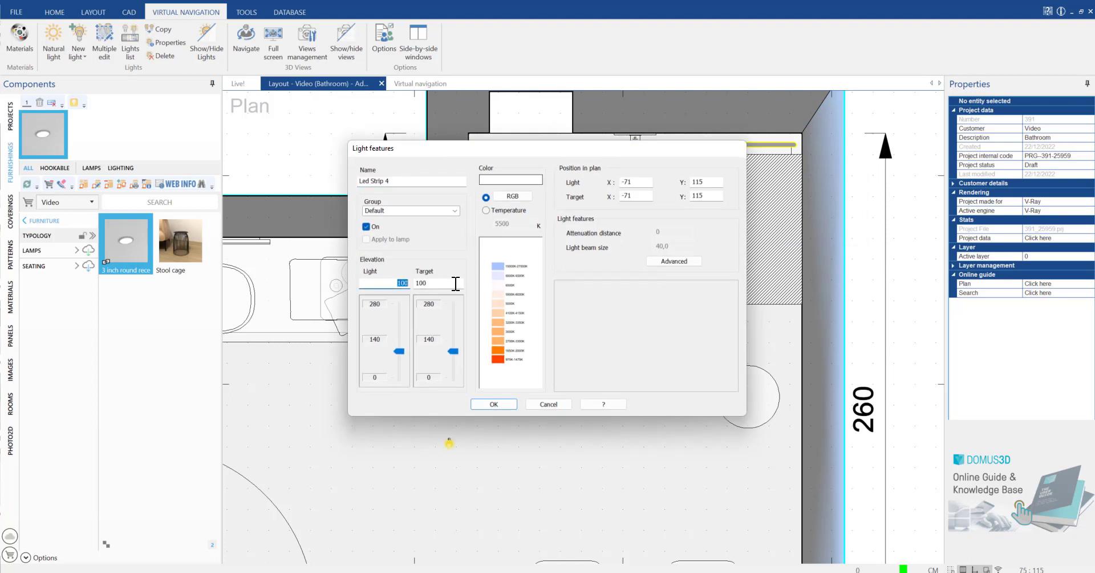
type("270")
double_click(401, 209)
type("Led shower")
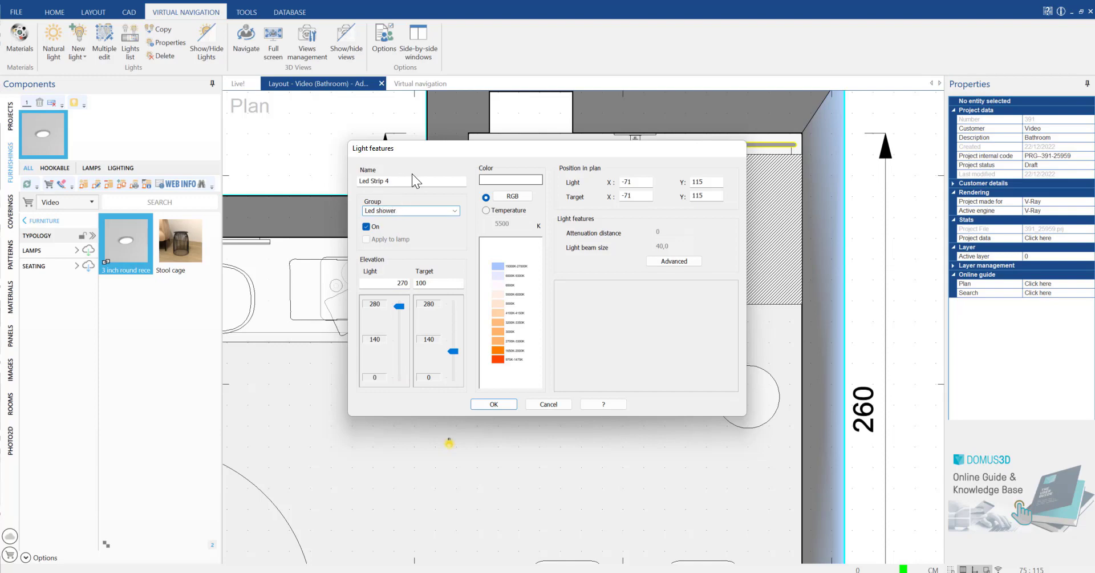
left_click(494, 406)
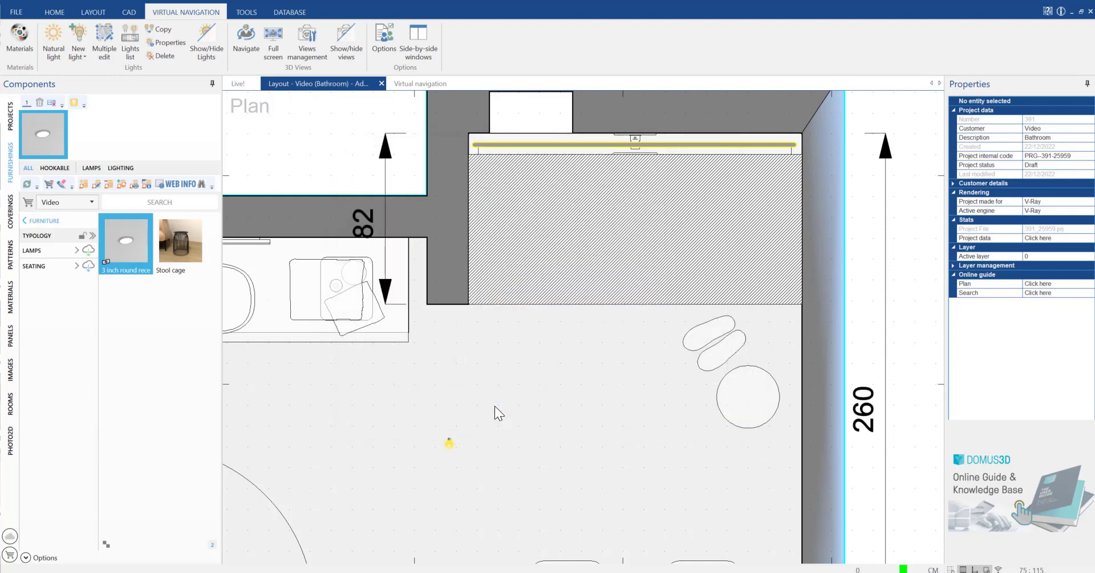
Set the 3D view's background type to HDR
scroll(494, 301, "down", 2)
right_click(519, 348)
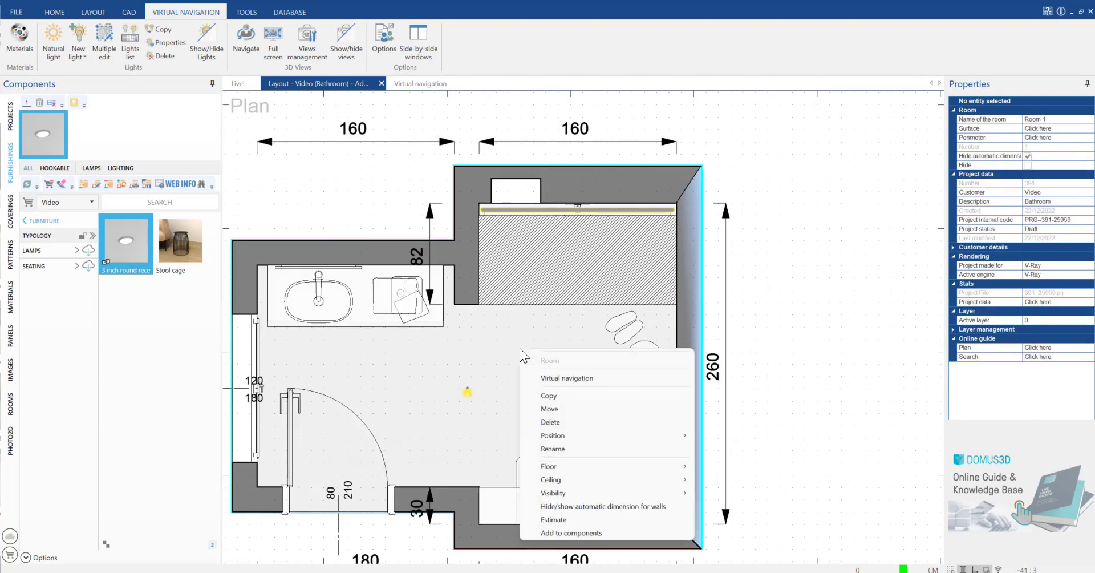
left_click(556, 379)
left_click(654, 45)
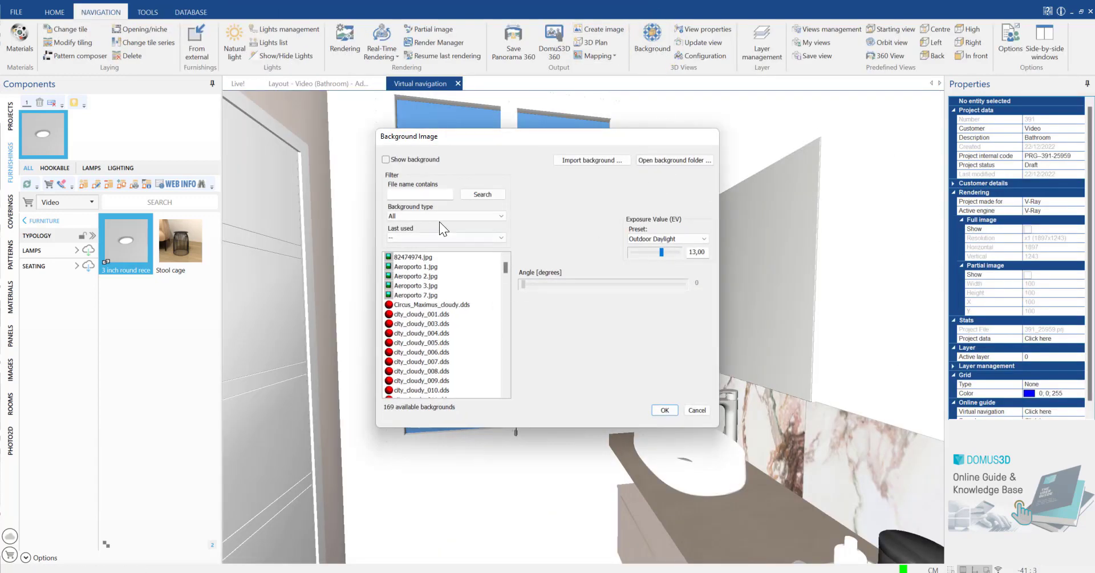
left_click(443, 217)
left_click(433, 234)
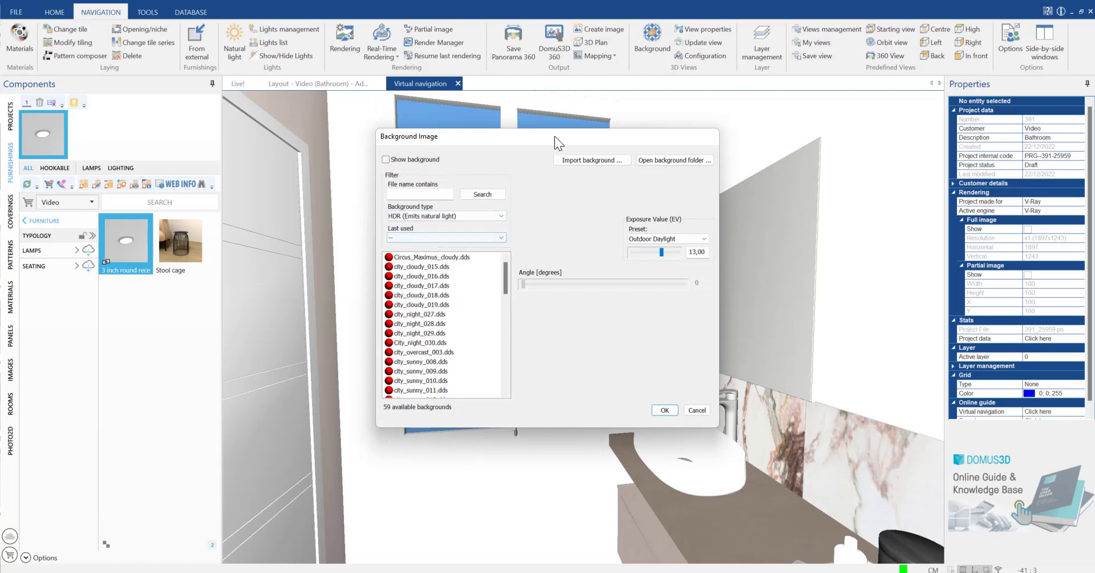
Choose the Country_cloudy_006 HDR backdrop and rotate it to 141 degrees
left_click_drag(554, 136, 228, 131)
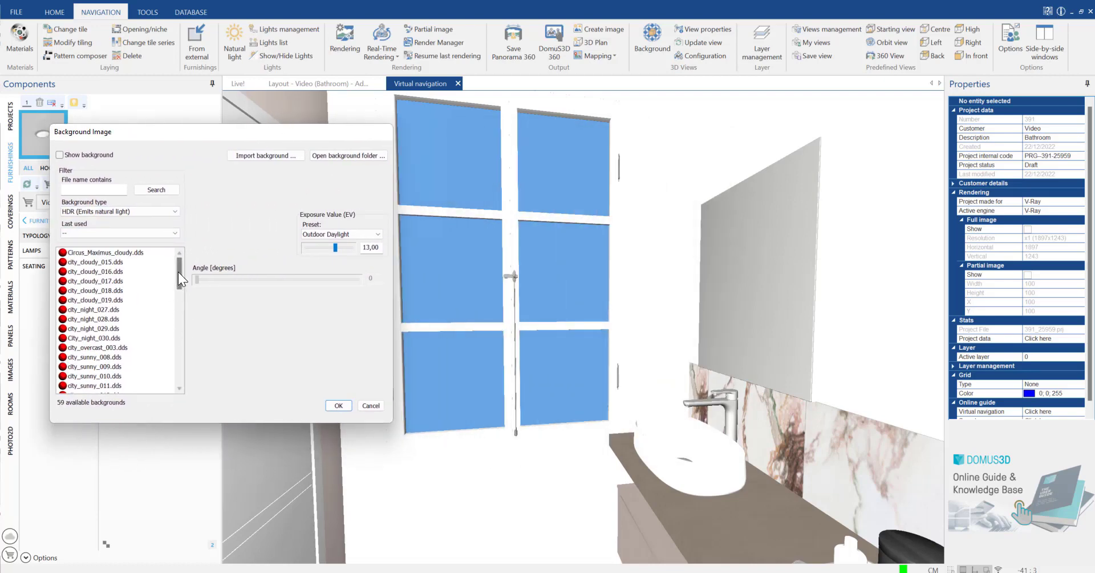
scroll(178, 272, "down", 6)
left_click(100, 319)
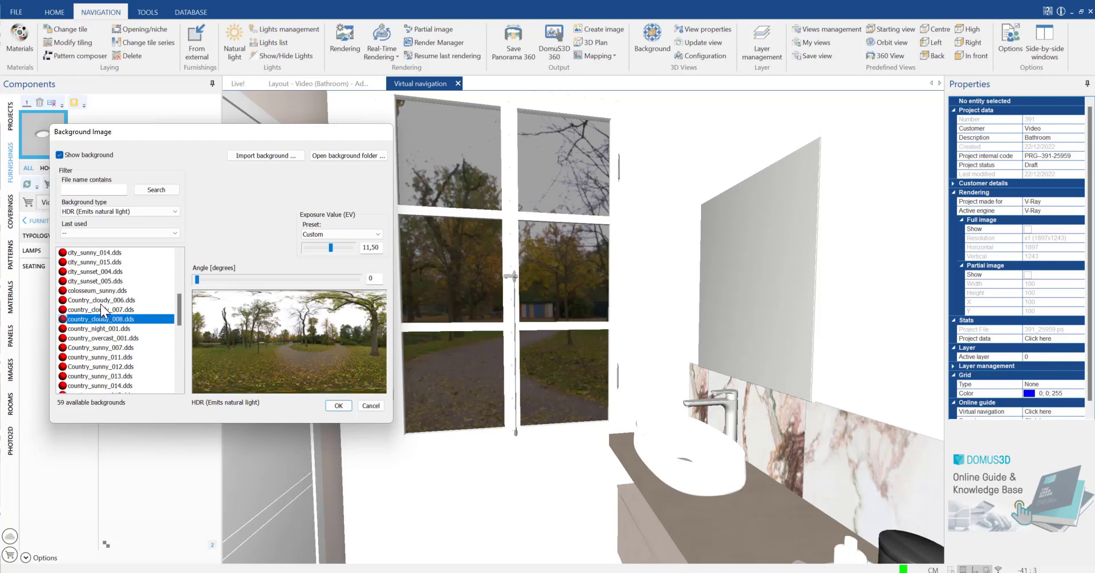
left_click(102, 300)
scroll(114, 302, "up", 1)
left_click_drag(197, 280, 259, 296)
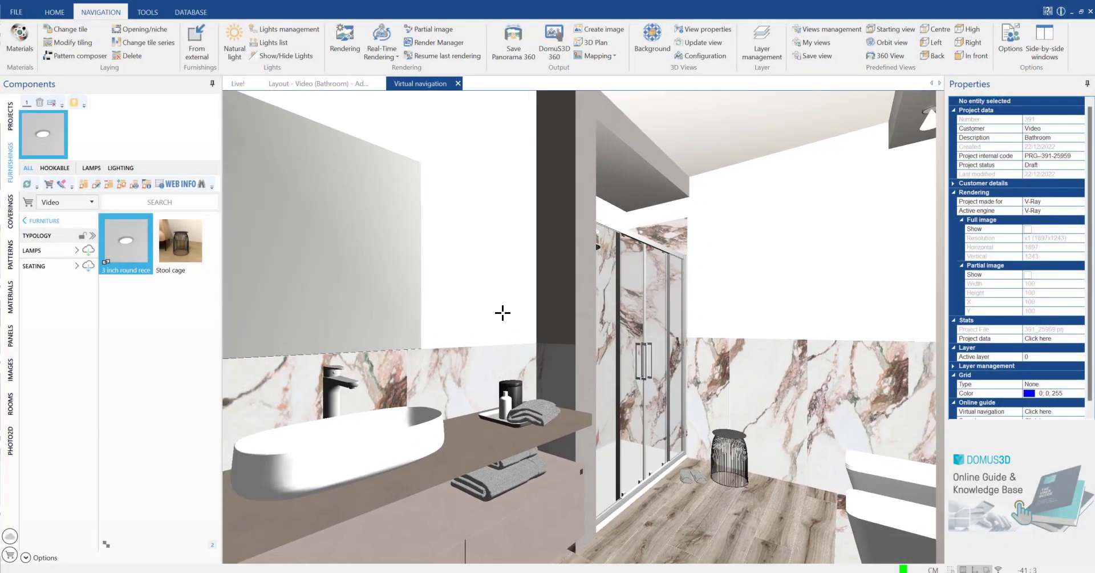
Save the current 3D camera as View 1 and select its camera on the plan
left_click(824, 54)
type("View 1")
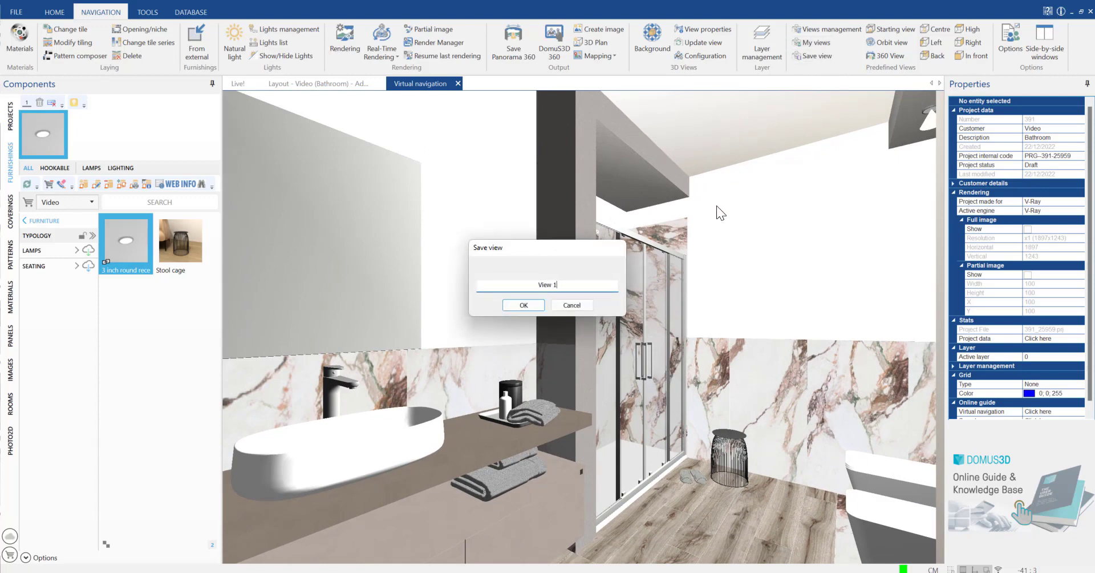
key("Return")
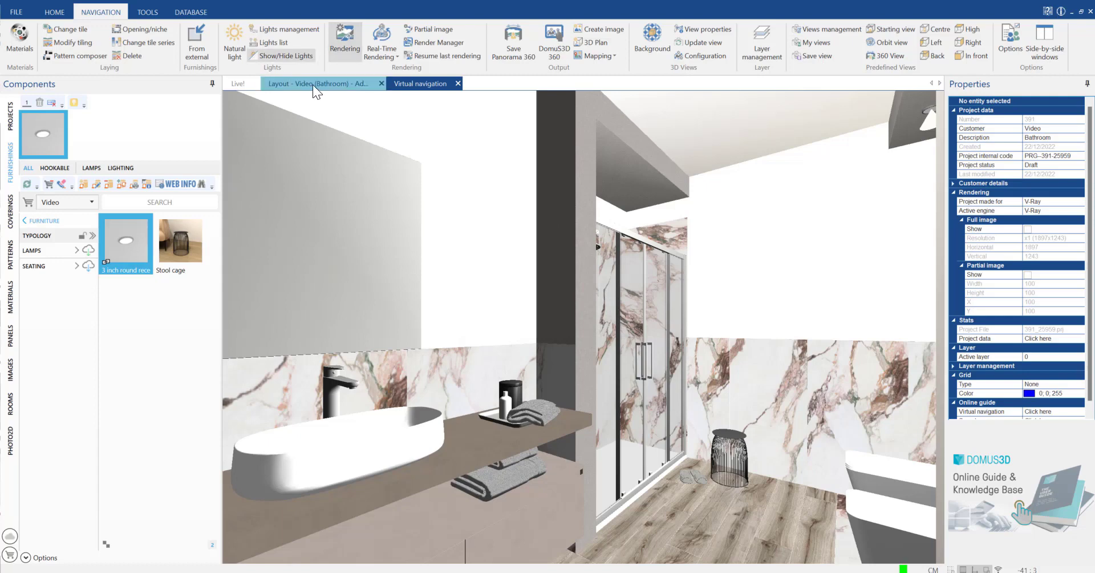
left_click(313, 85)
scroll(354, 417, "up", 3)
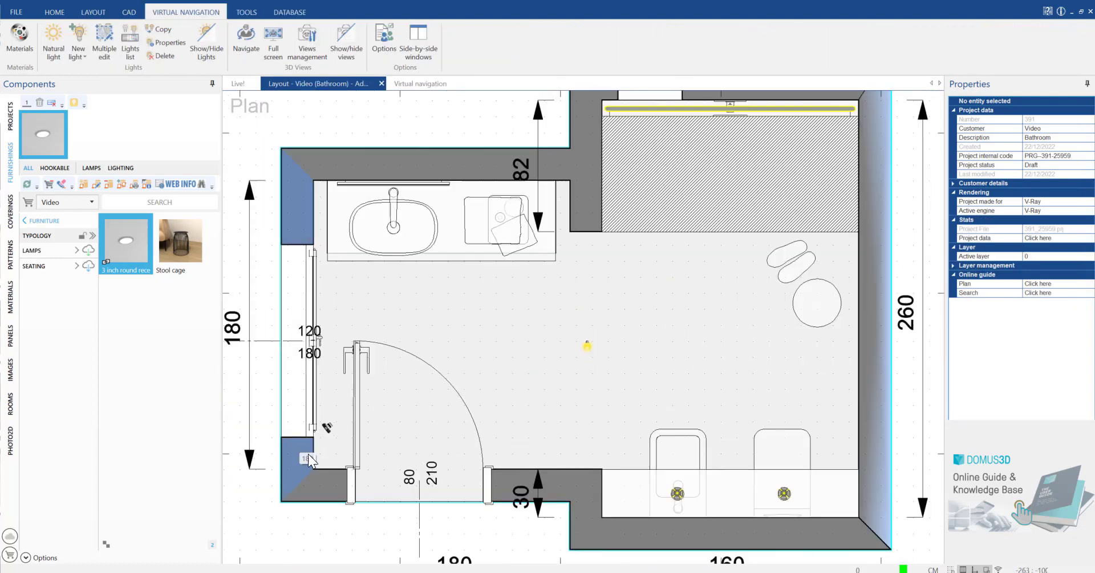
left_click(328, 426)
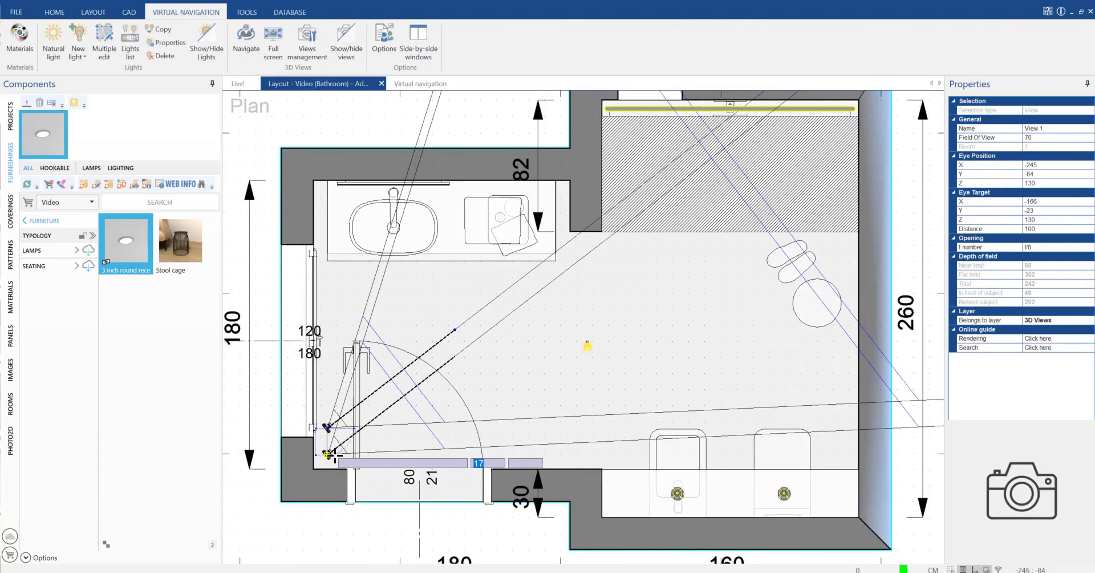
key("Escape")
Set the View 1 camera's field of view to 55 degrees and give it a new target point
right_click(335, 456)
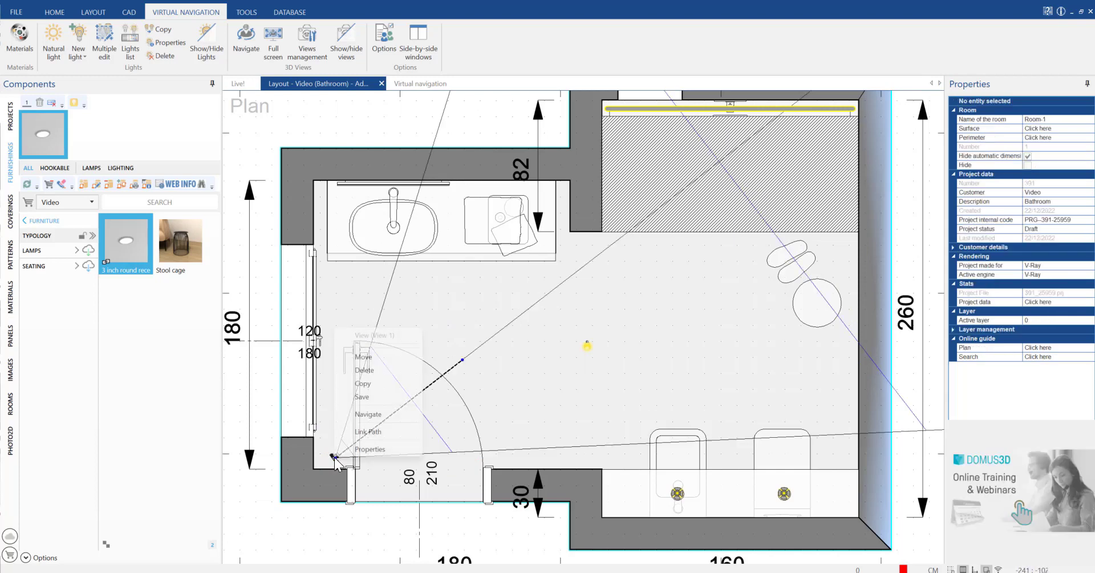
left_click(365, 449)
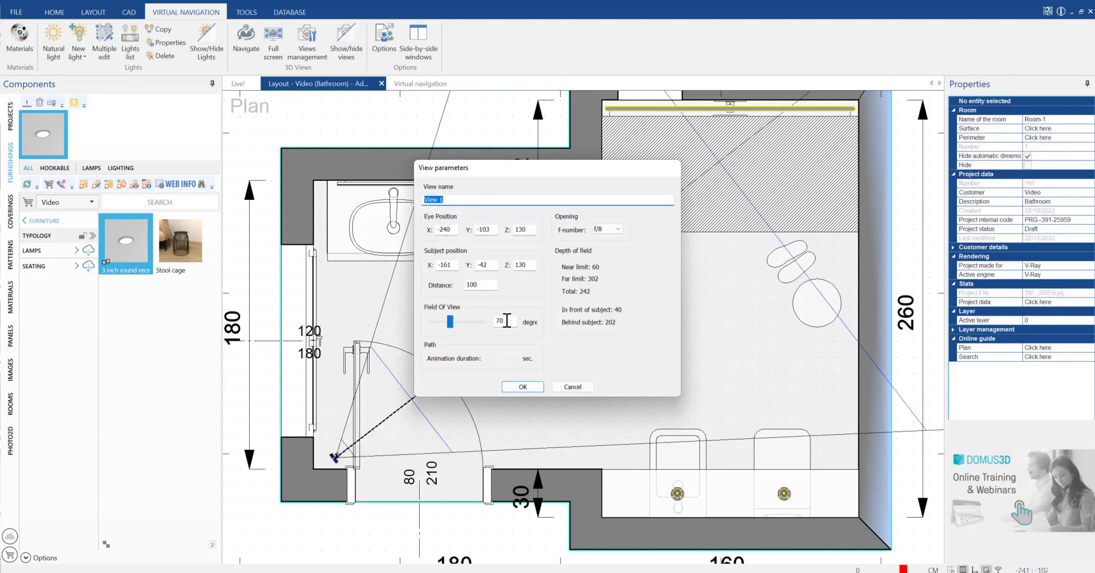
type("55")
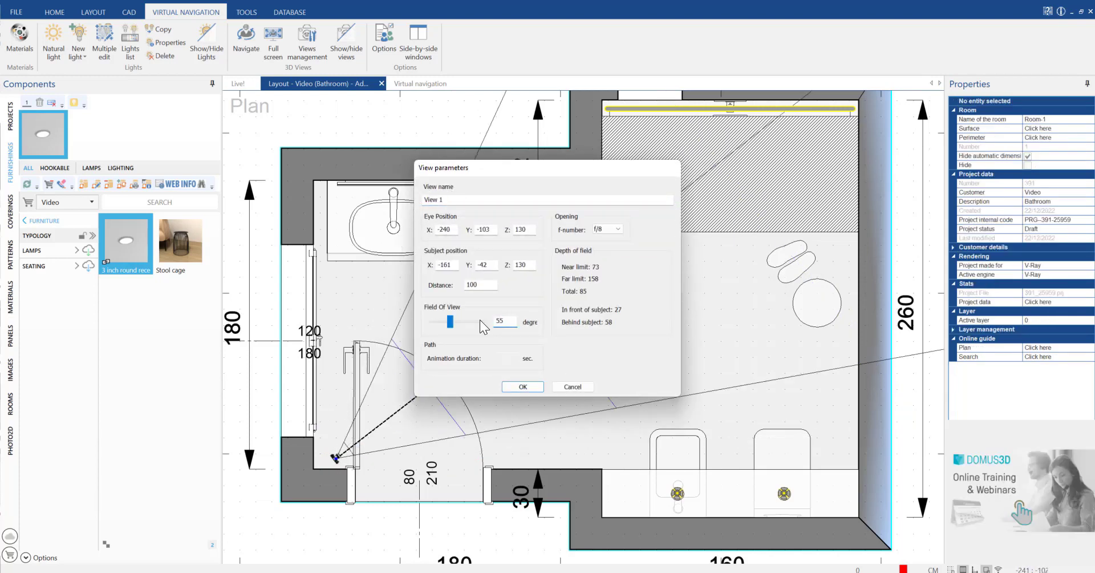
left_click(529, 391)
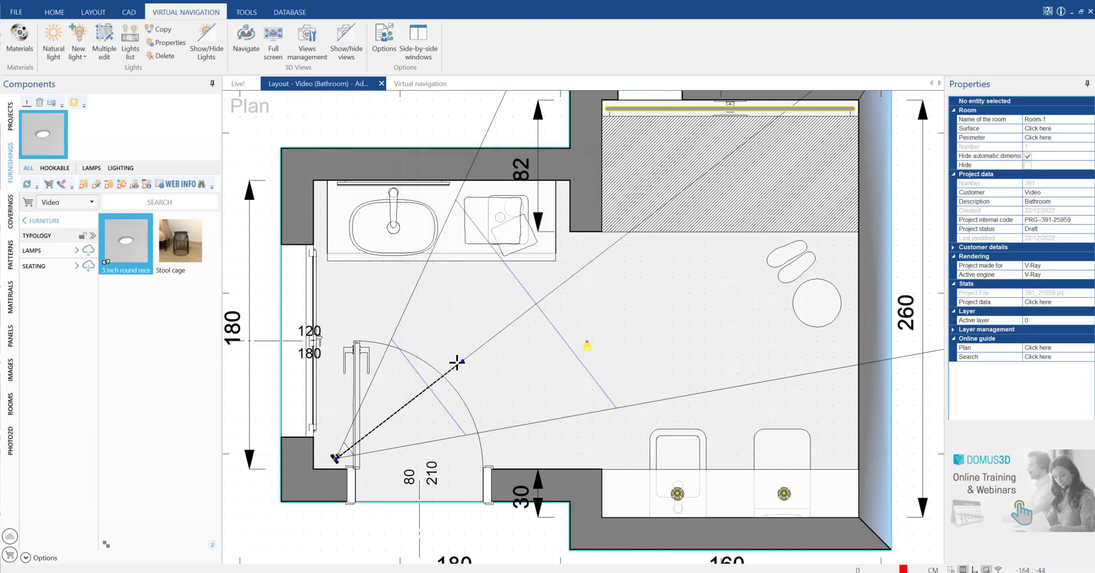
left_click(452, 349)
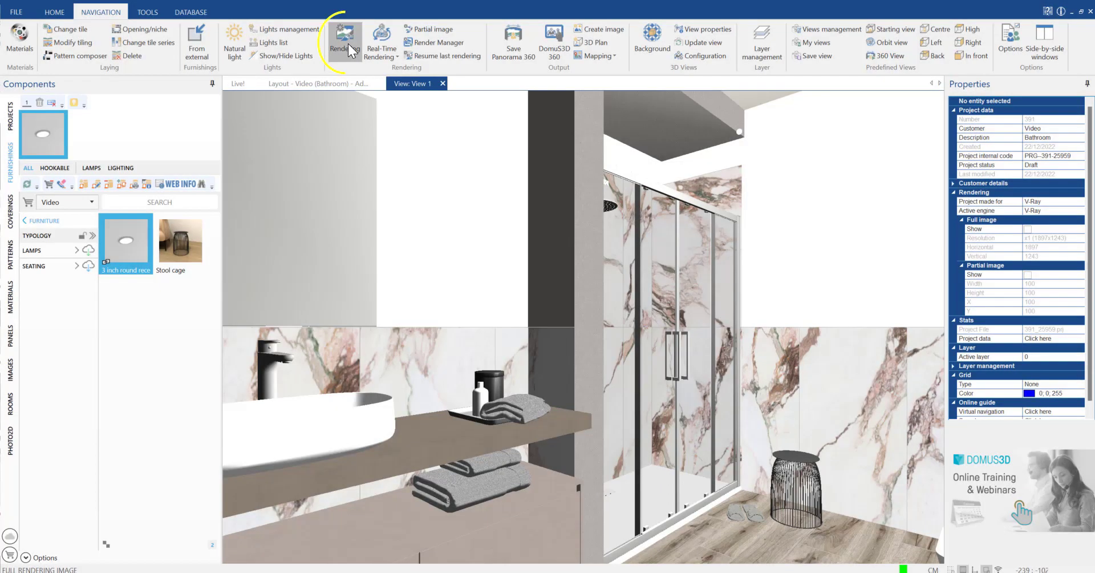
Render View 1 with V-Ray at x1 resolution (1897 × 1243), then stop it and keep the image
left_click(348, 43)
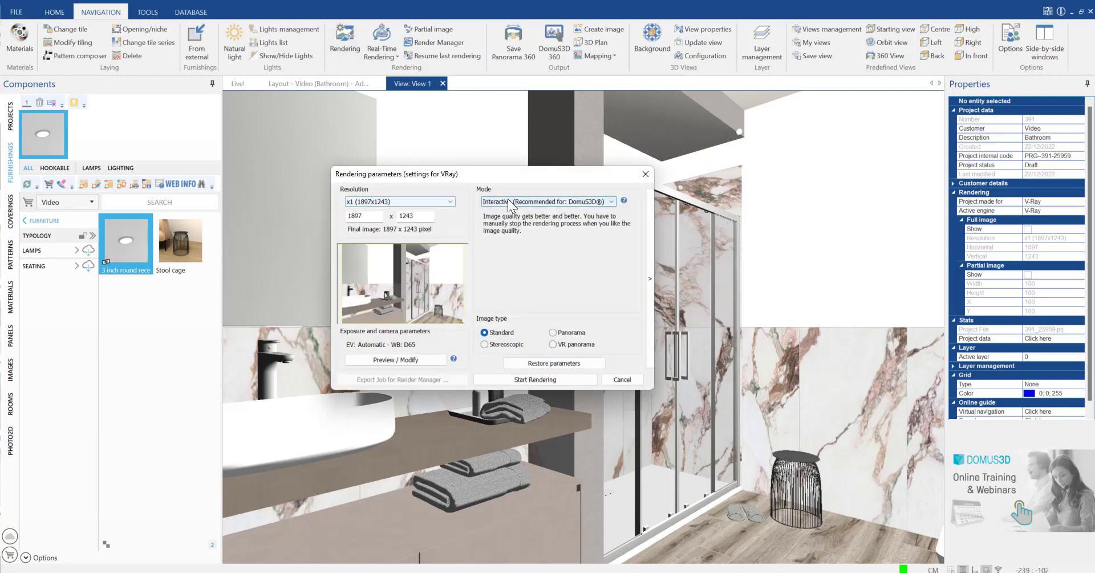
left_click(554, 379)
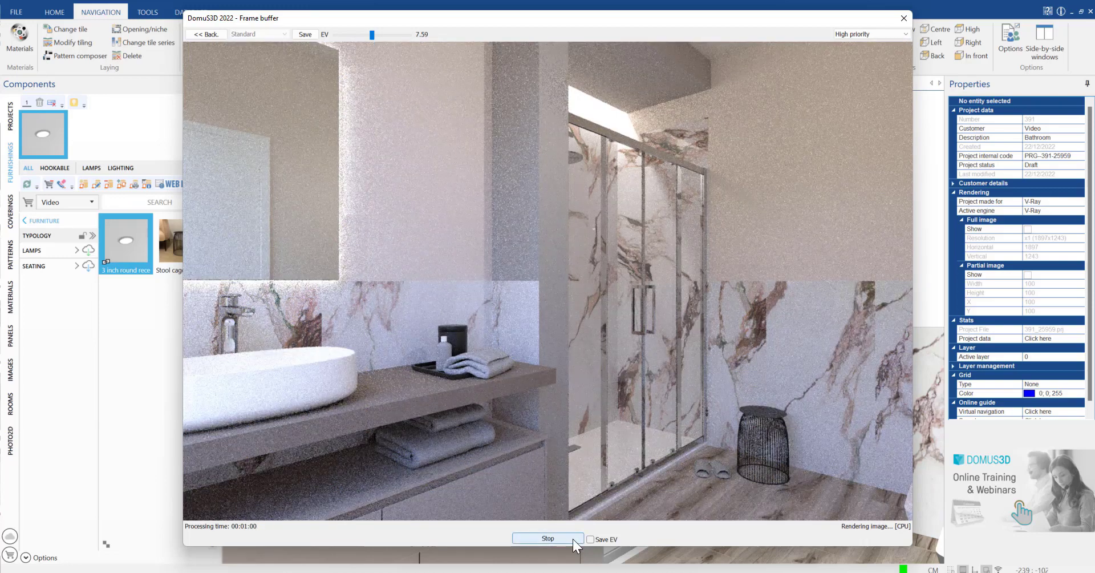
left_click(573, 539)
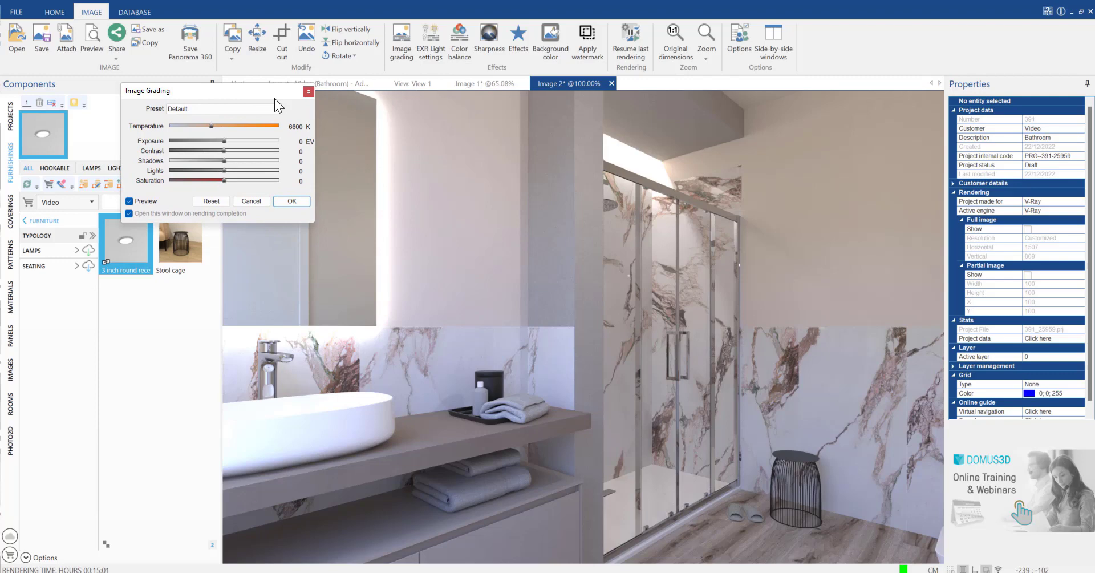
Grade the render with the Soft Lights and Vivid Colors preset
left_click(261, 109)
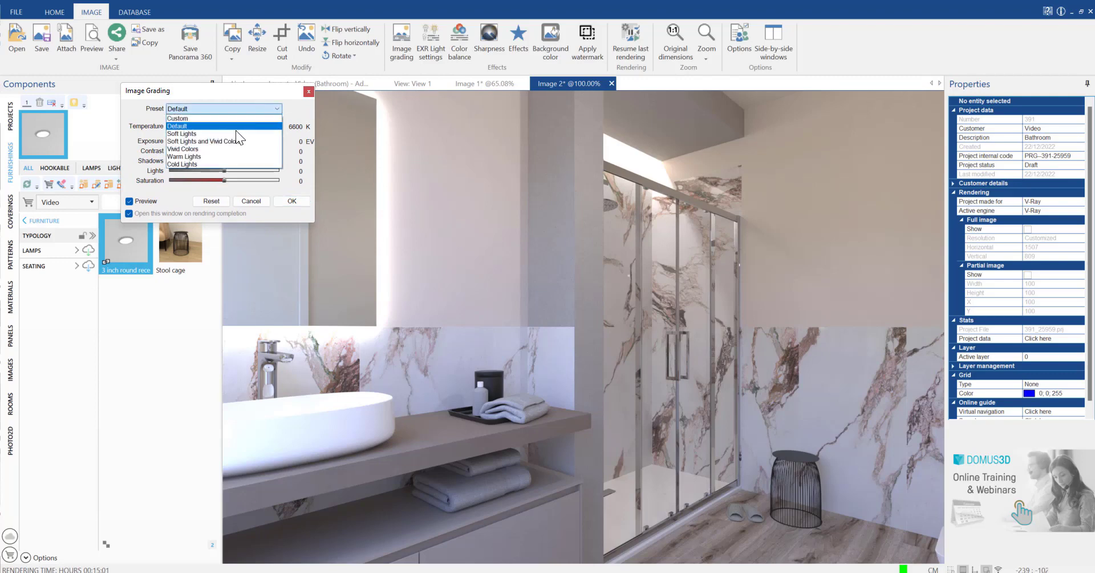
left_click(229, 134)
left_click(269, 112)
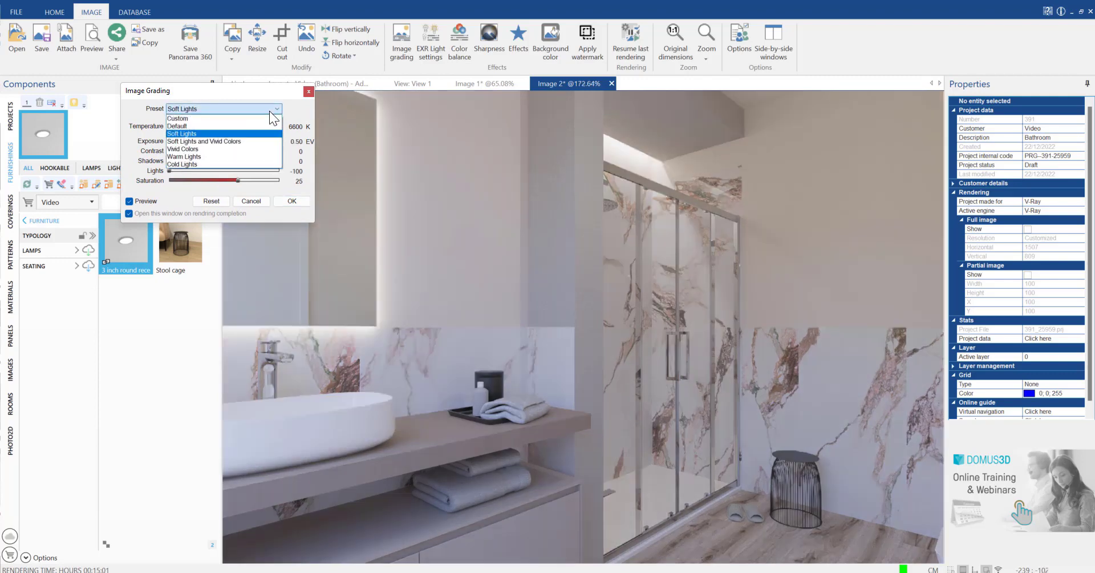
left_click(244, 140)
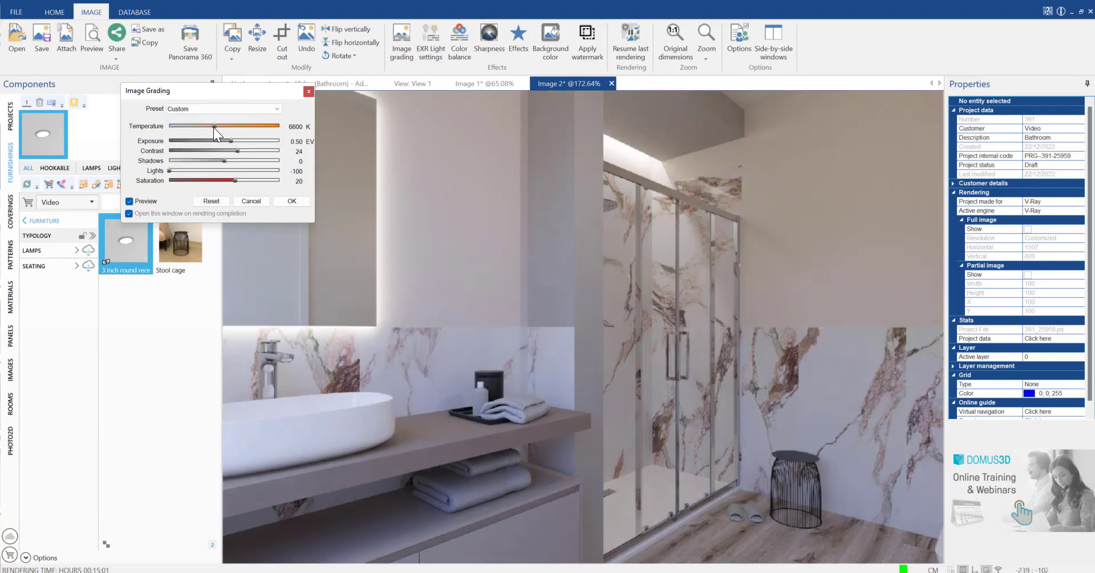
left_click(292, 202)
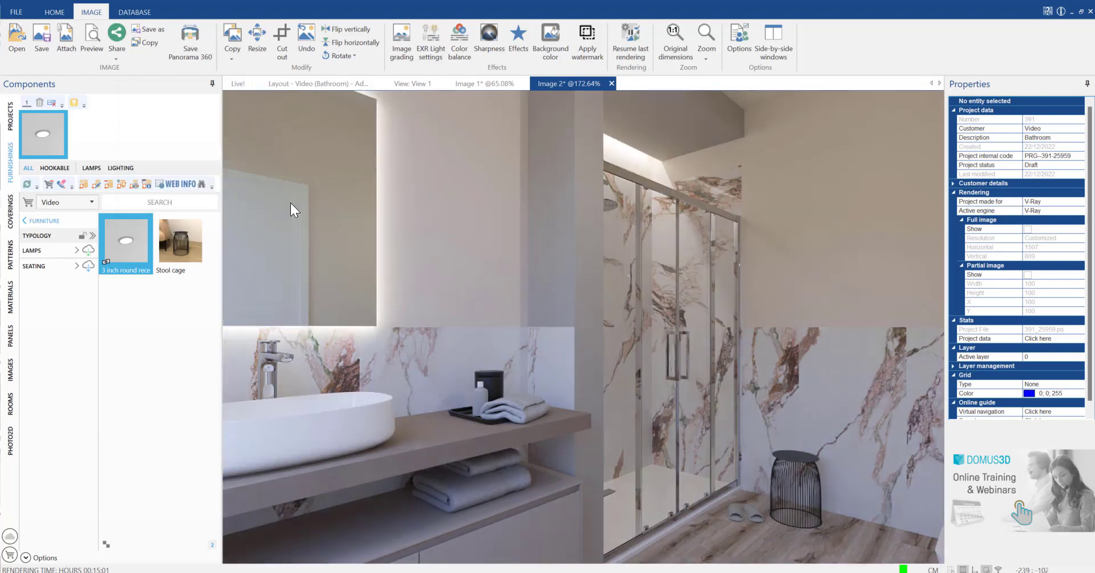
Brighten the generic light level and slightly increase image clarity
left_click(425, 52)
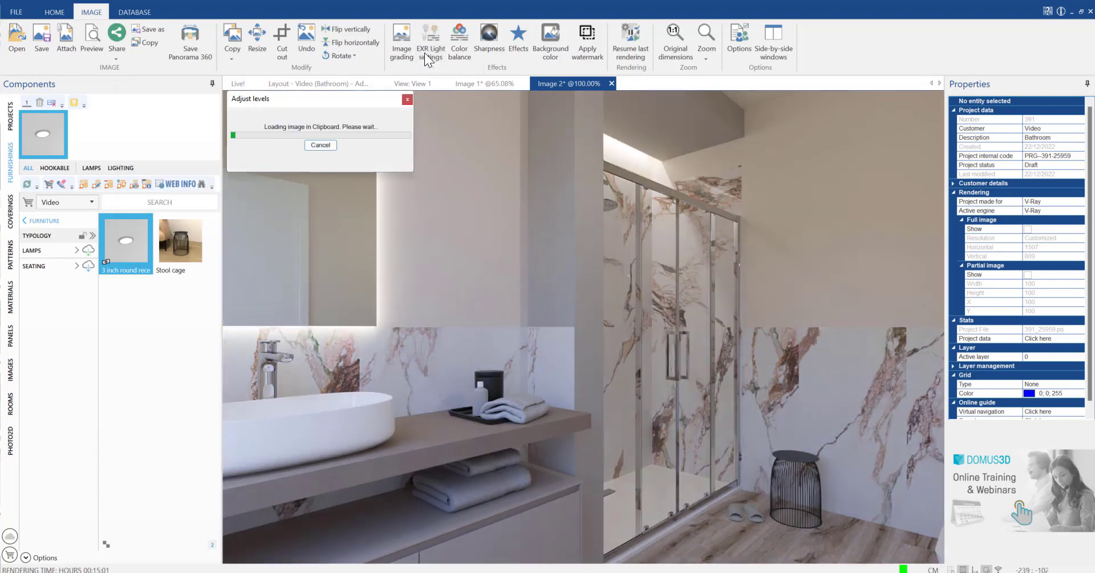
left_click_drag(372, 156, 378, 155)
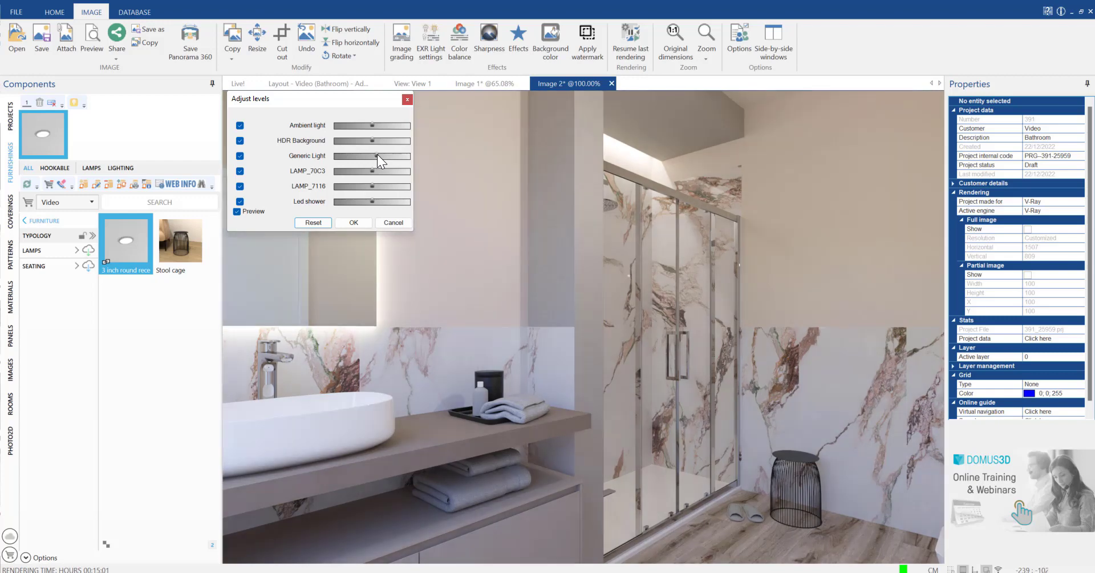
left_click(368, 222)
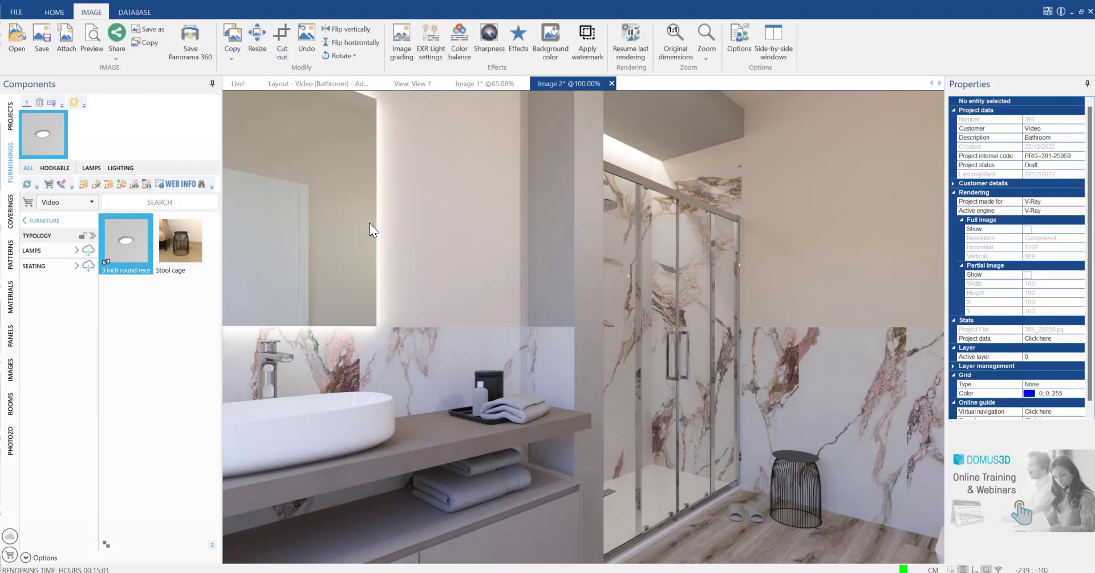
left_click(485, 46)
left_click(294, 138)
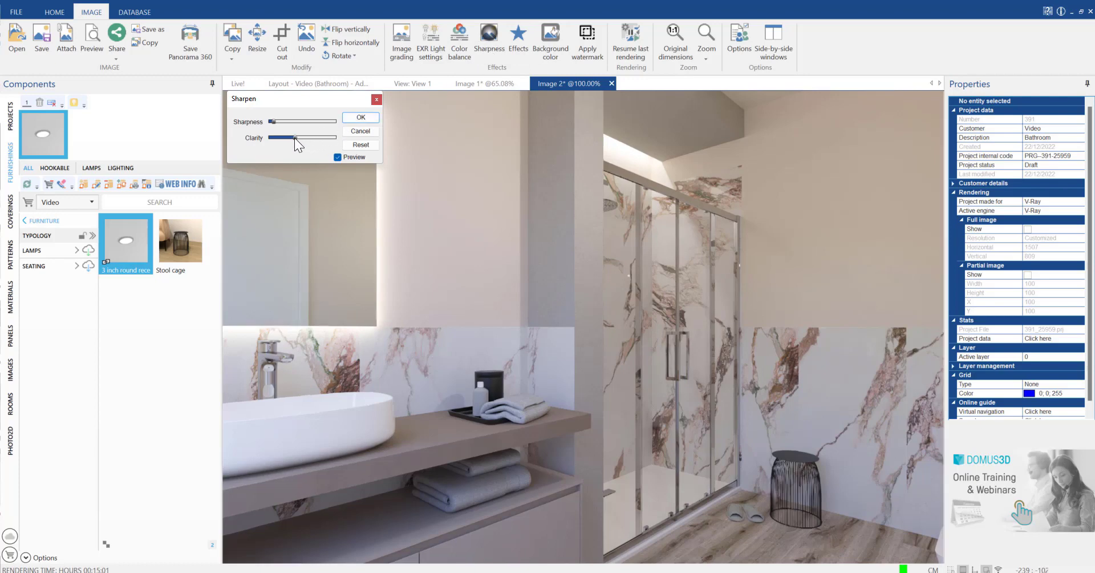
left_click(361, 118)
Preview the Pencil Sketch and Oil Paint effects, then discard them without applying any
left_click(515, 43)
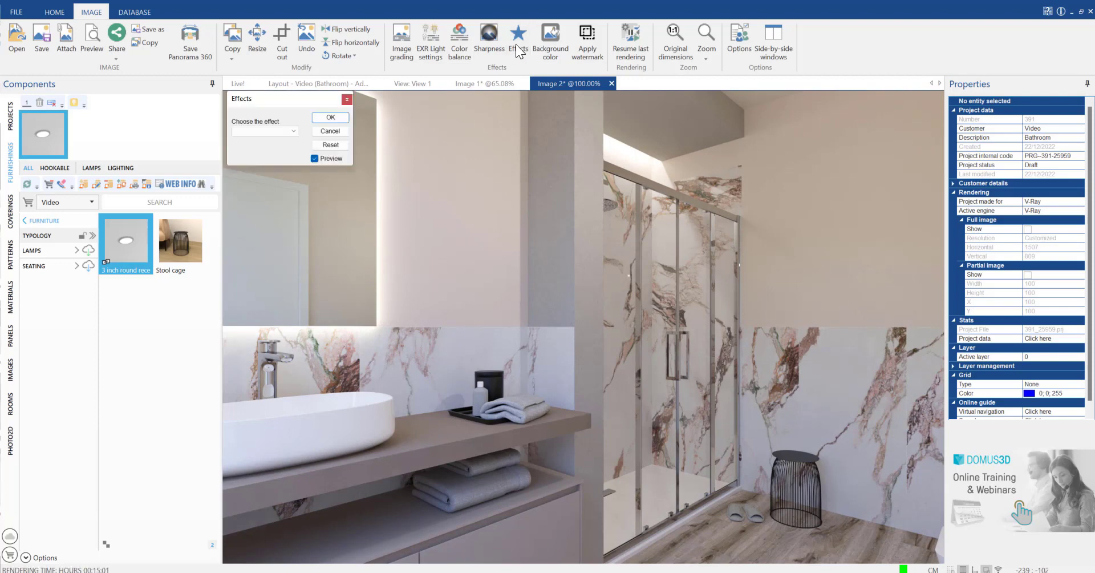
left_click(291, 132)
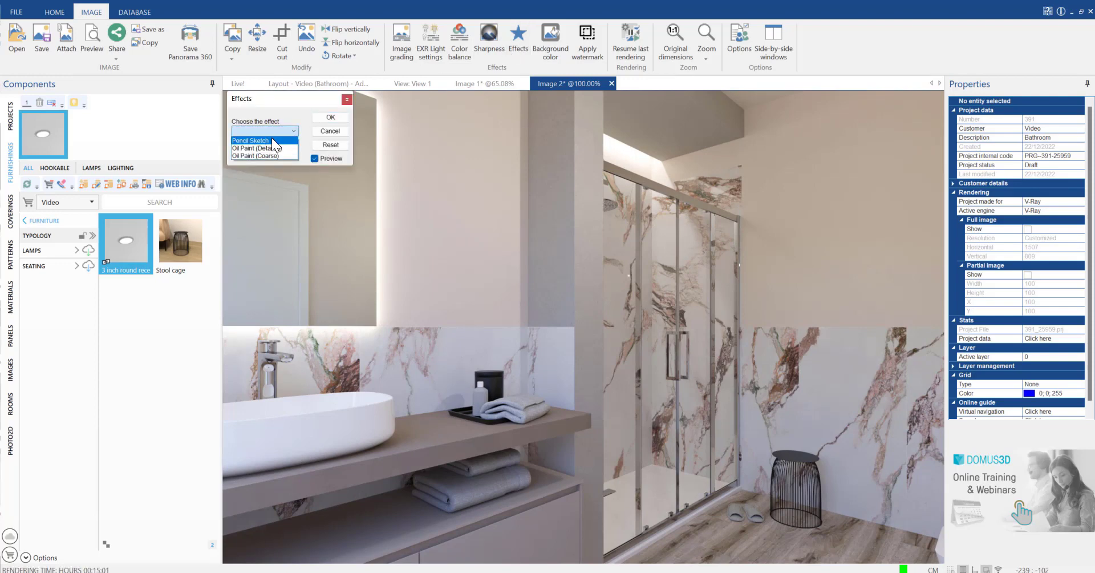
left_click(272, 138)
left_click(287, 132)
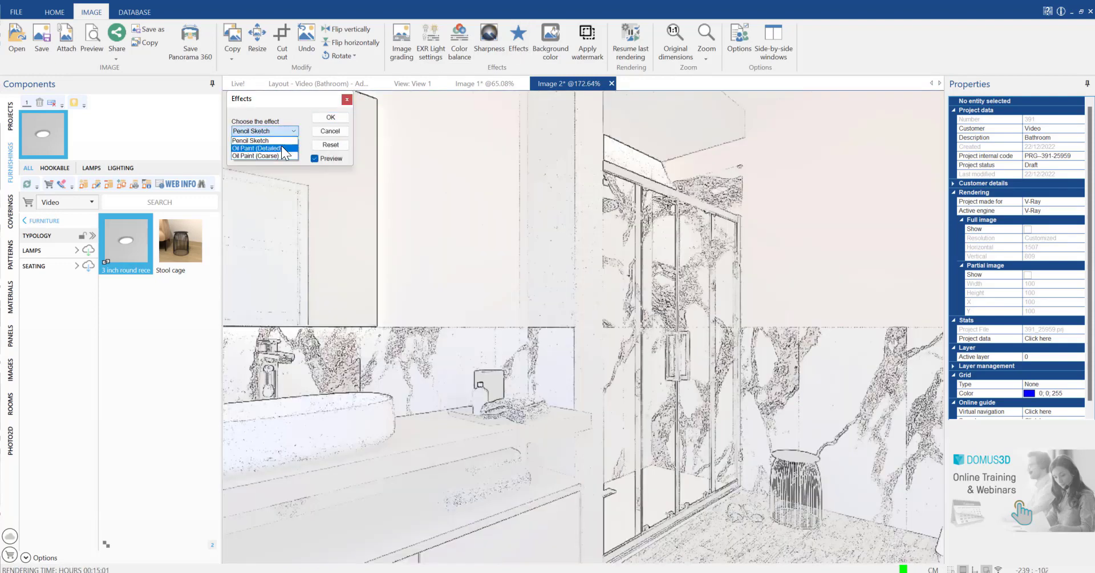
left_click(282, 146)
left_click(289, 132)
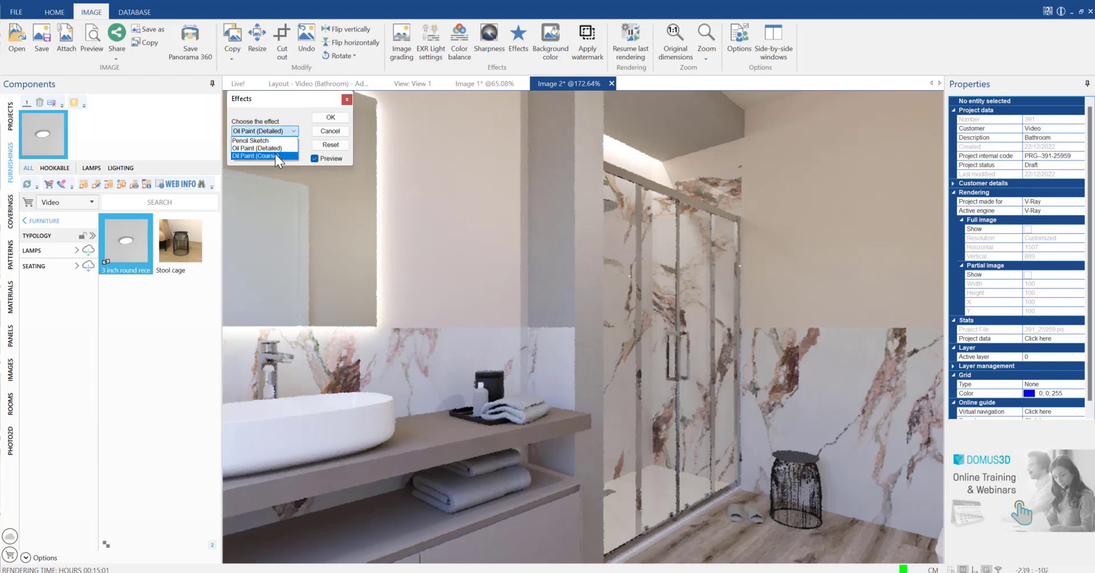
left_click(275, 153)
left_click(278, 131)
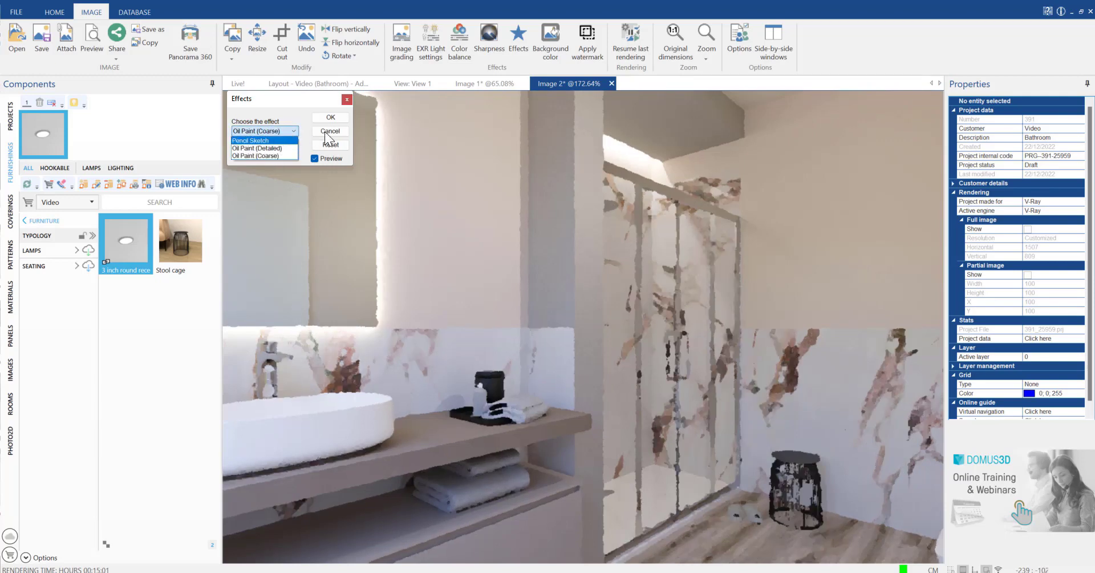
left_click(344, 148)
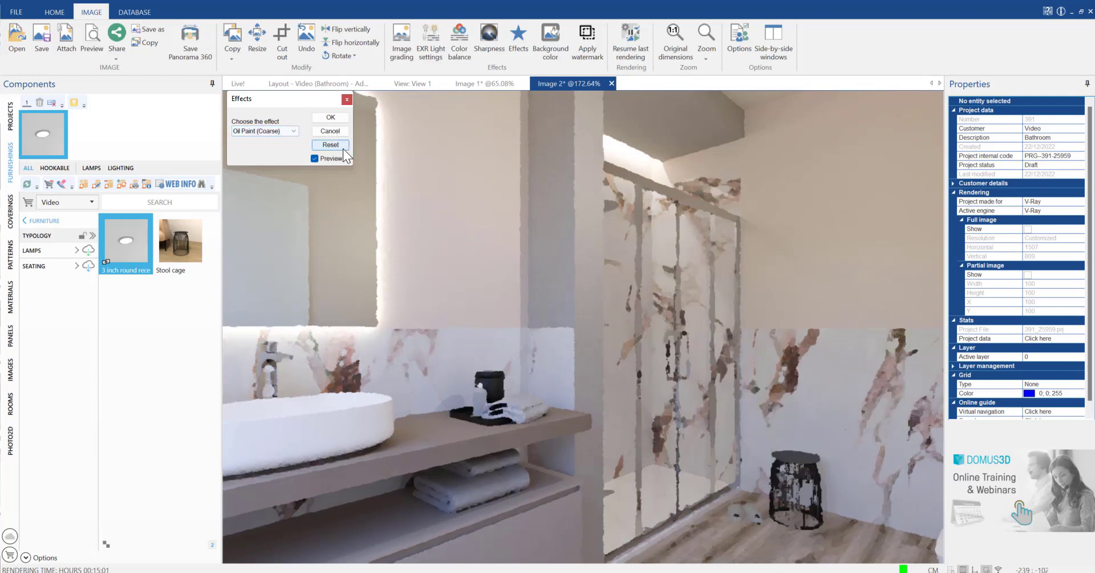
left_click(347, 100)
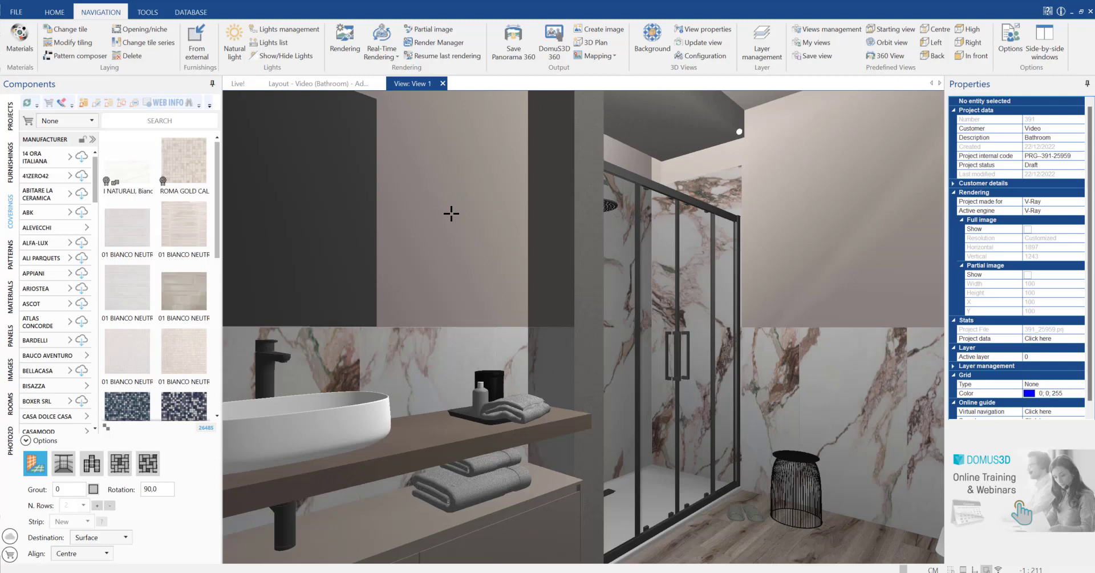
Open the Wall 5 elevation of the wall behind the vanity
right_click(452, 214)
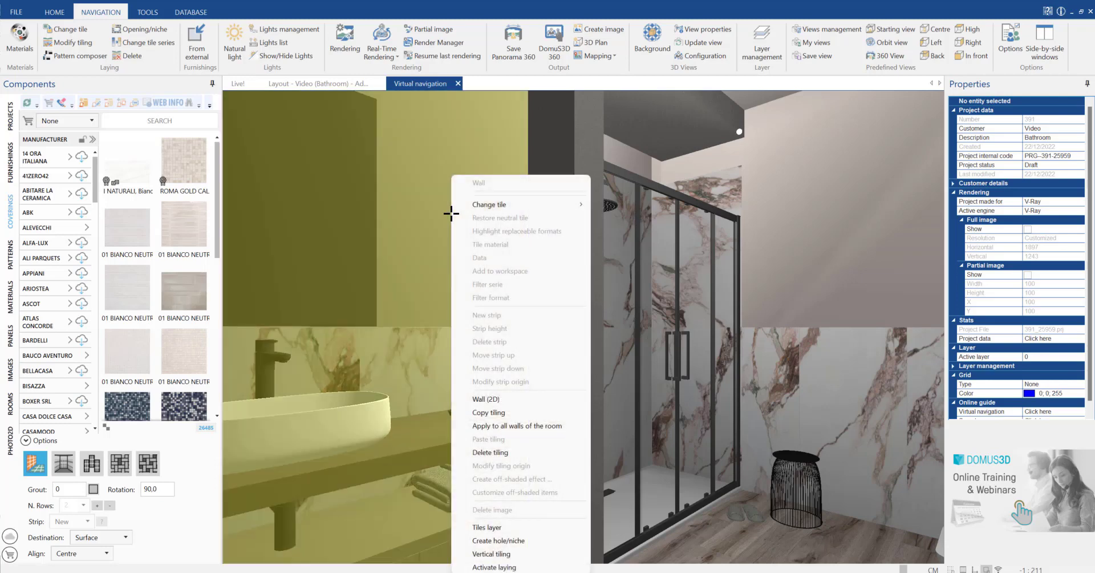
left_click(531, 395)
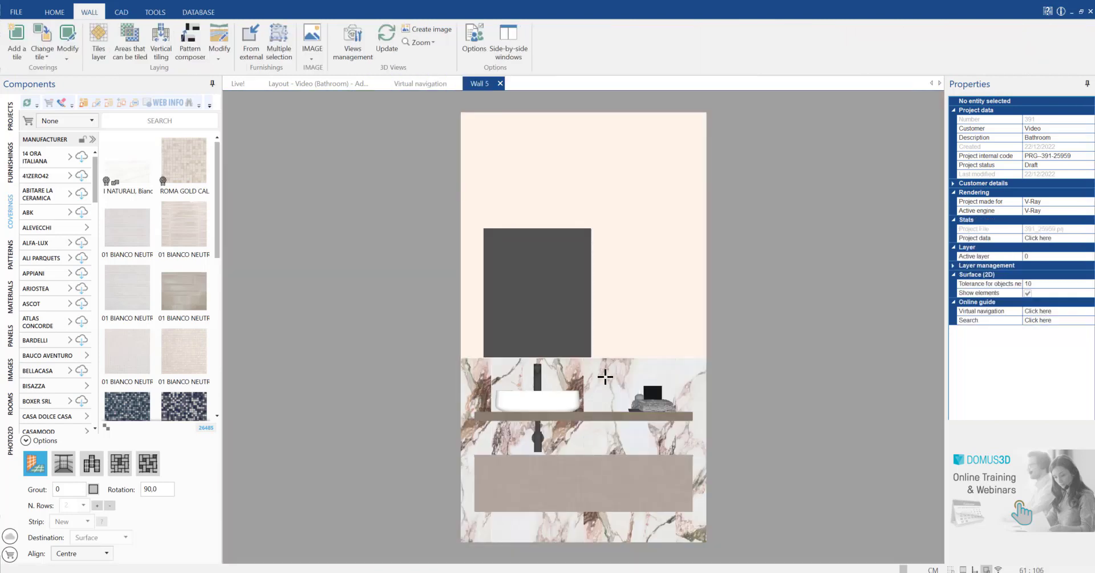
left_click(159, 8)
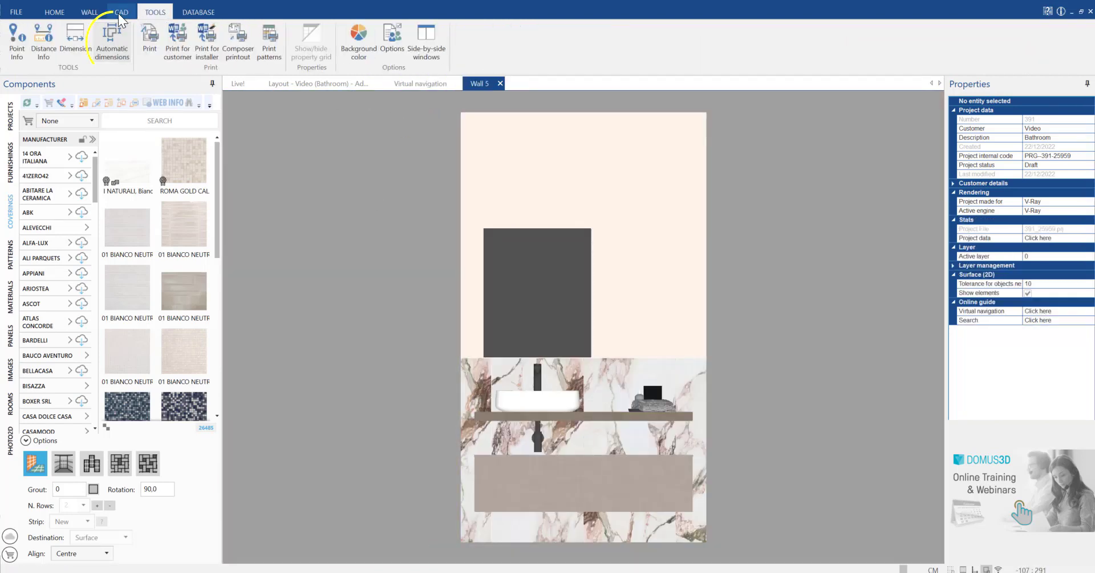
Auto-dimension Wall 5 (280 × 160) and add a vertical 120 dimension beside the marble
left_click(114, 32)
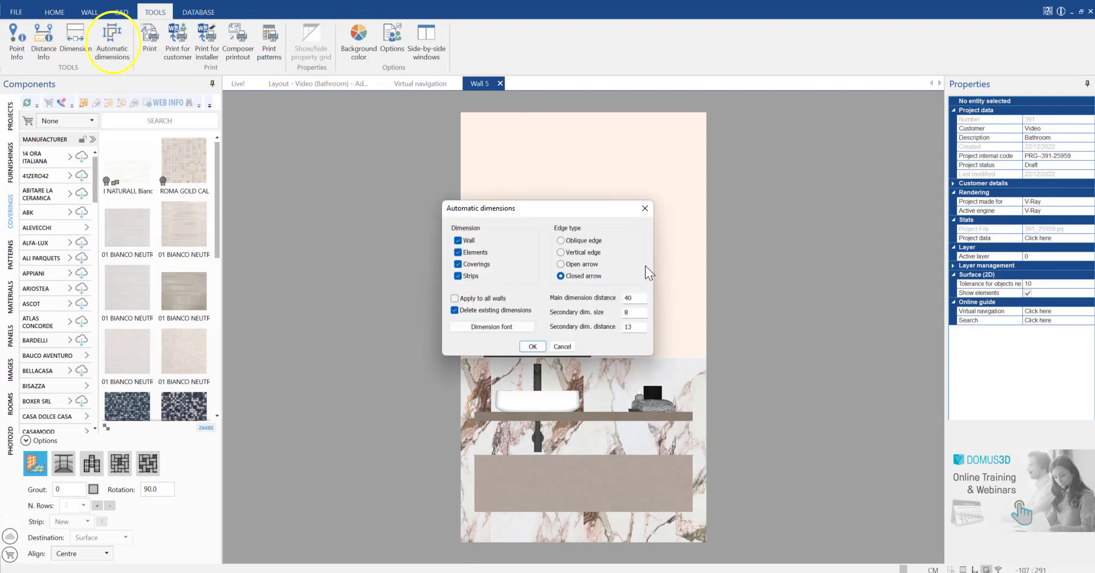
left_click(532, 346)
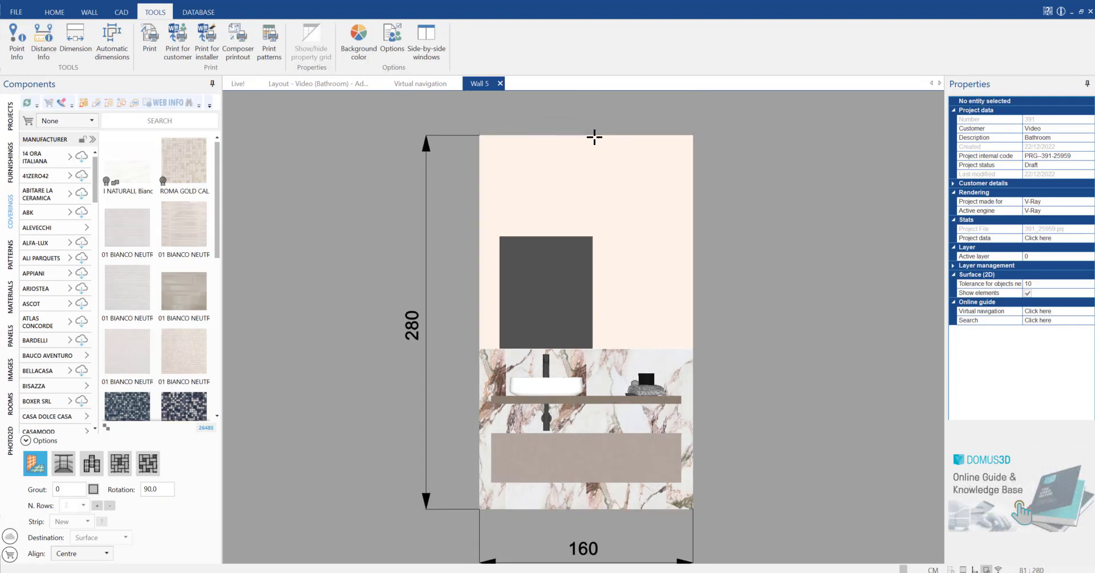
left_click(84, 50)
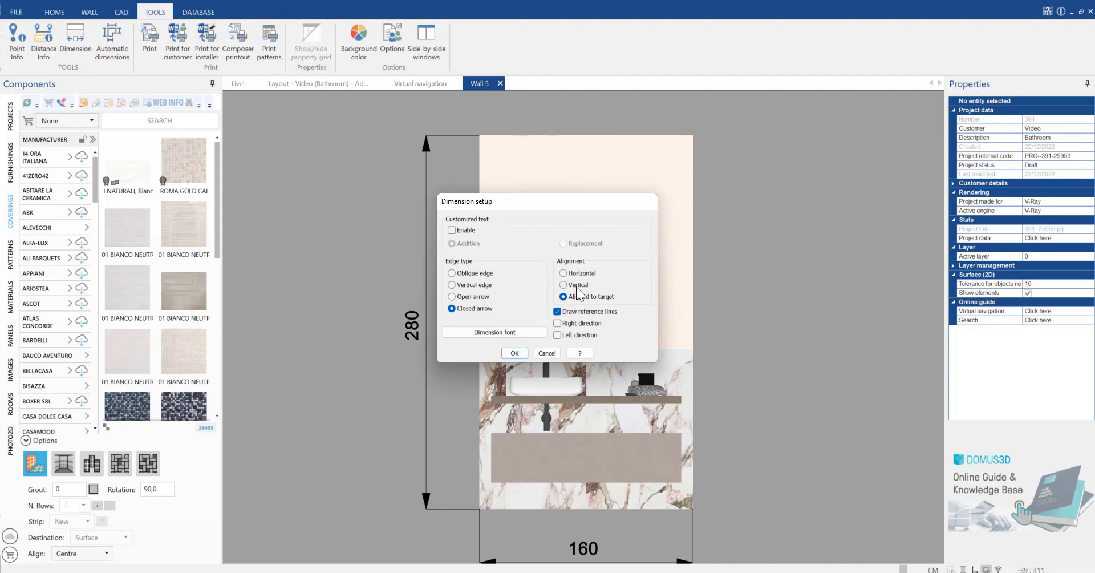
left_click(515, 352)
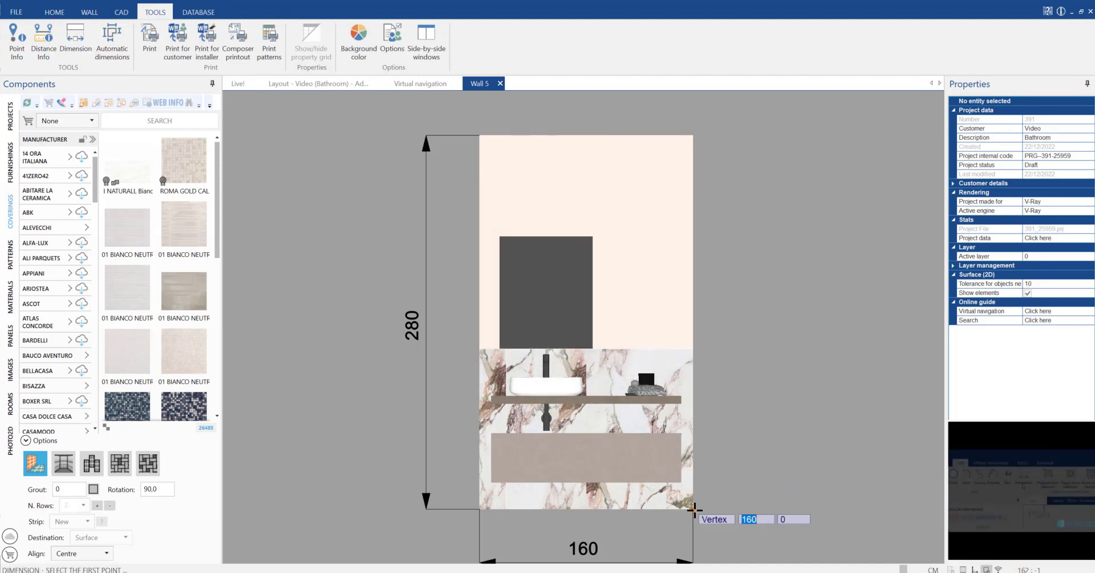
left_click(693, 509)
left_click(696, 351)
left_click(722, 360)
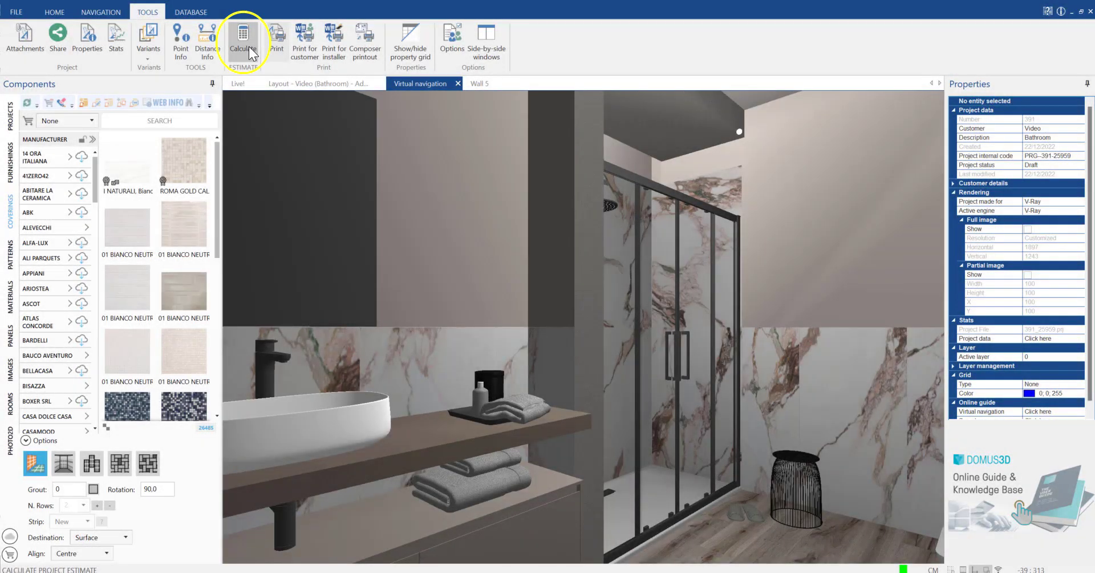
Calculate the estimate and delete the five rows from Ciabattine 2 to FAR ROUND-3inch
left_click(248, 46)
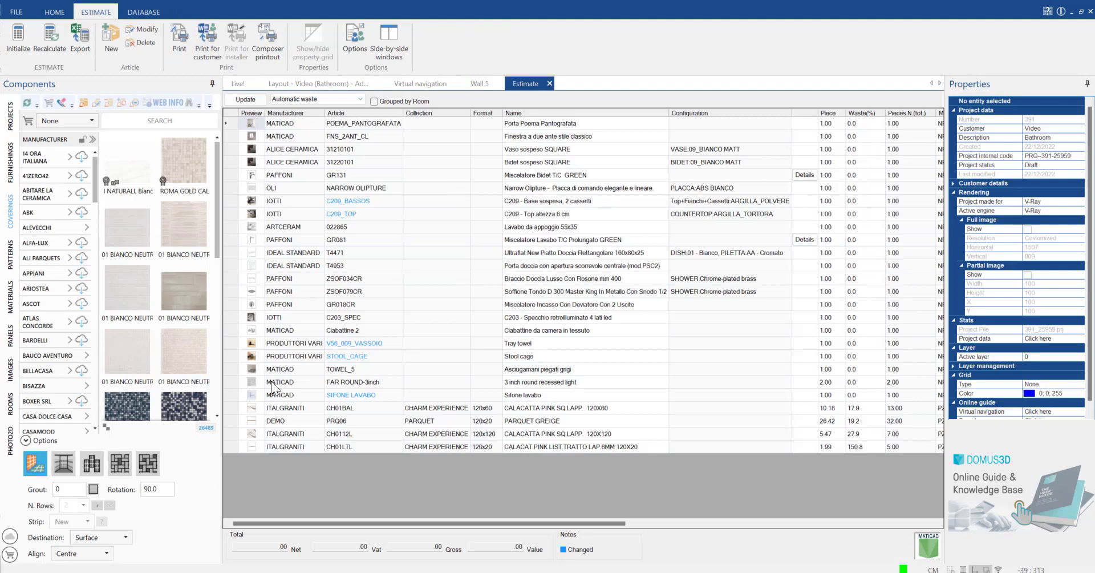
left_click(231, 383)
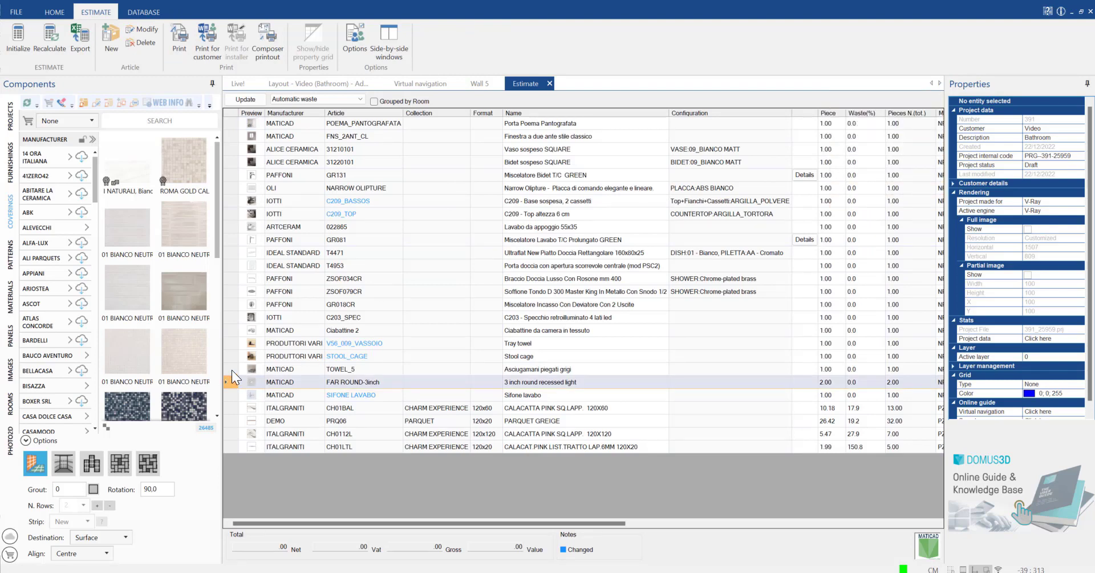
left_click_drag(231, 370, 230, 330)
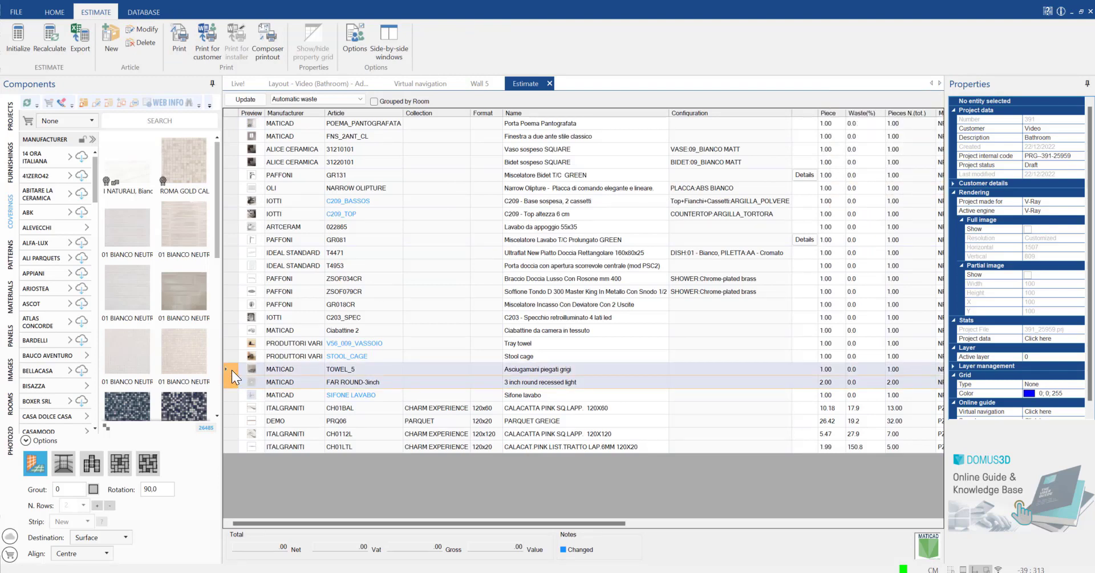
right_click(231, 330)
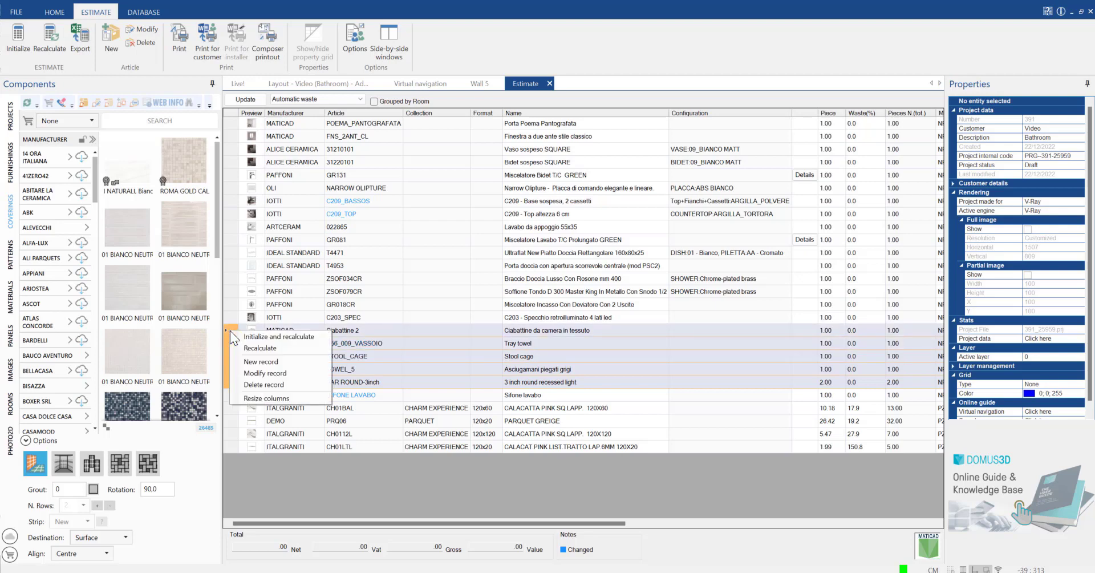
left_click(268, 385)
left_click(533, 328)
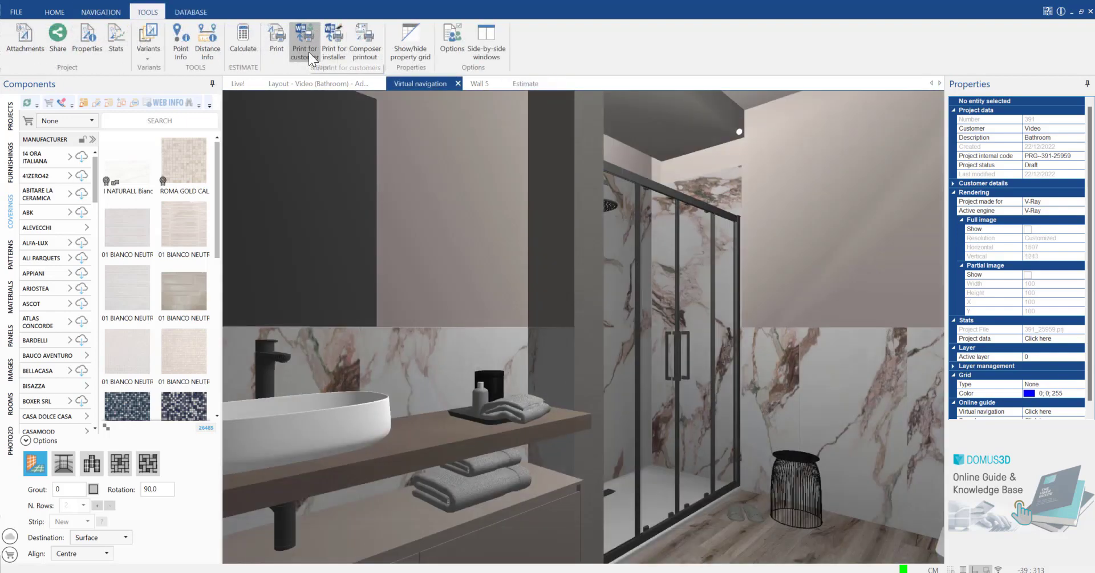
Generate a Horizontal Booklet customer printout titled 'Video layout', opening it in Word
left_click(309, 53)
left_click(310, 53)
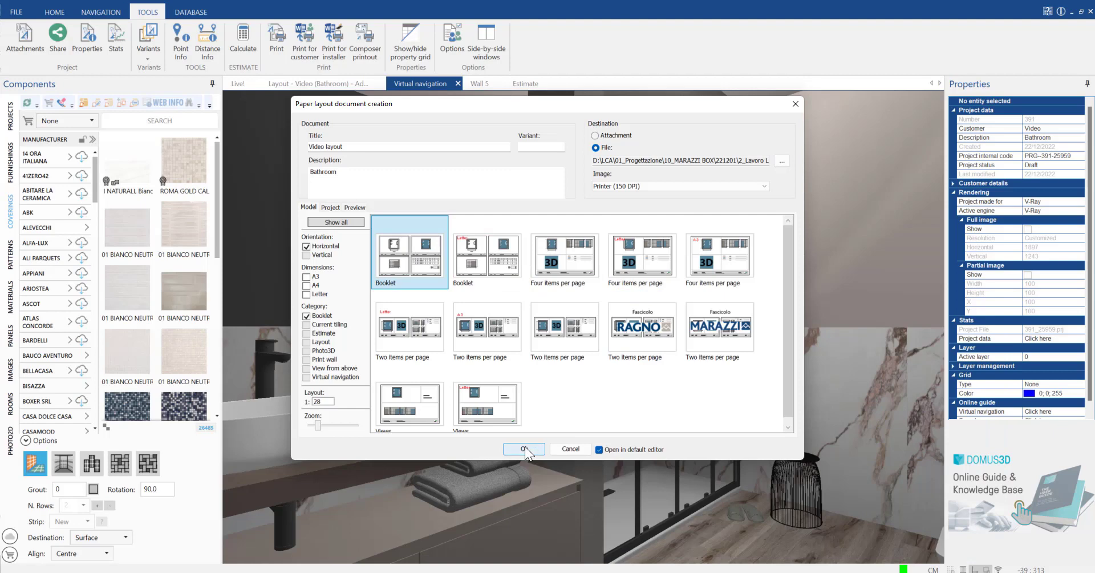
left_click(525, 449)
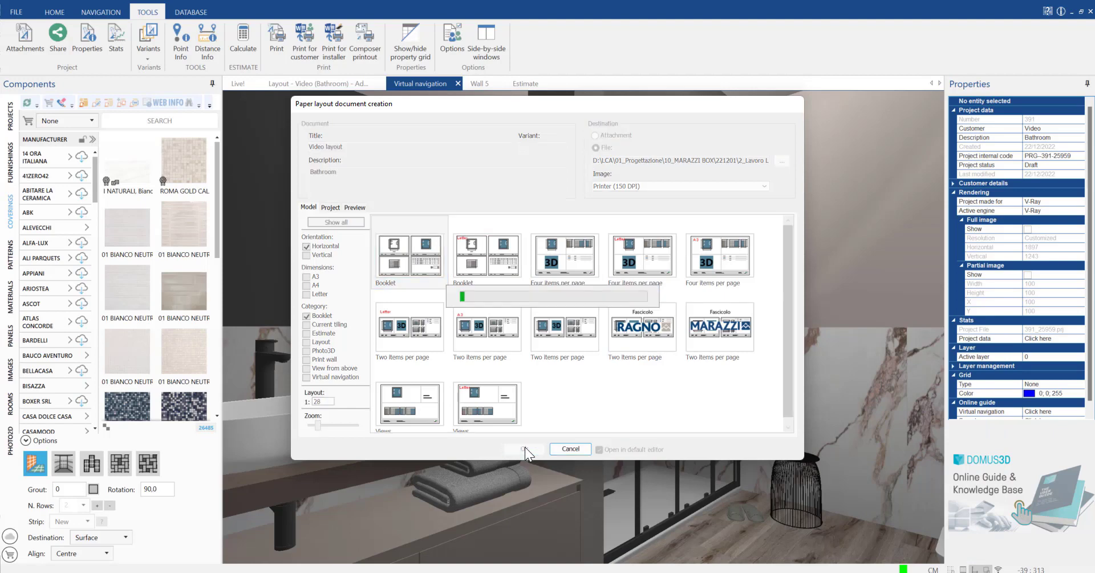
Swap the page 3 bathroom render in the Word booklet for Img View 1.jpg
scroll(753, 346, "down", 2)
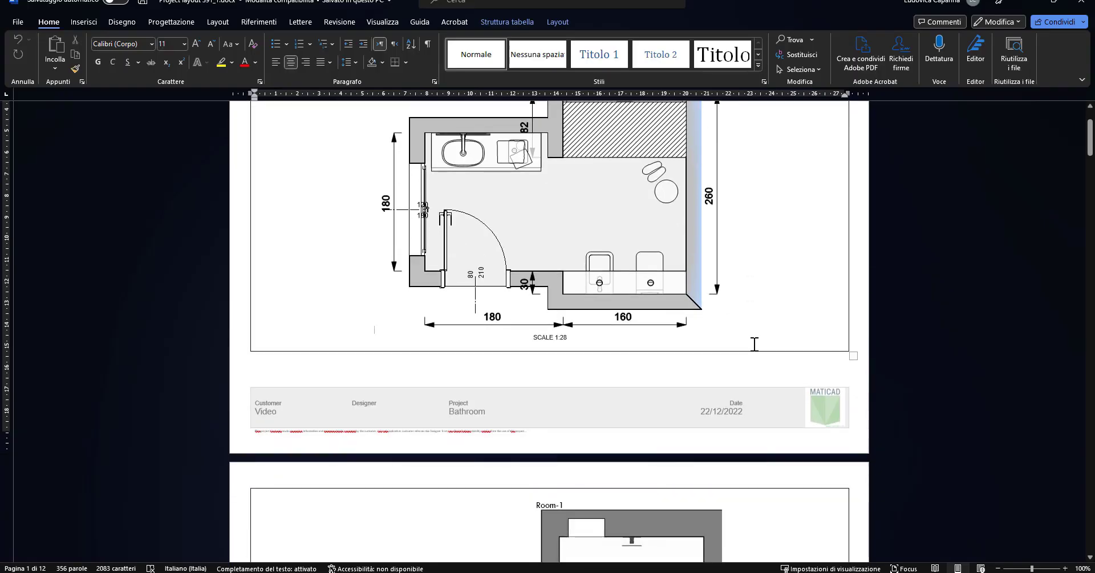
scroll(756, 344, "down", 3)
scroll(757, 344, "down", 3)
left_click_drag(1090, 157, 1090, 457)
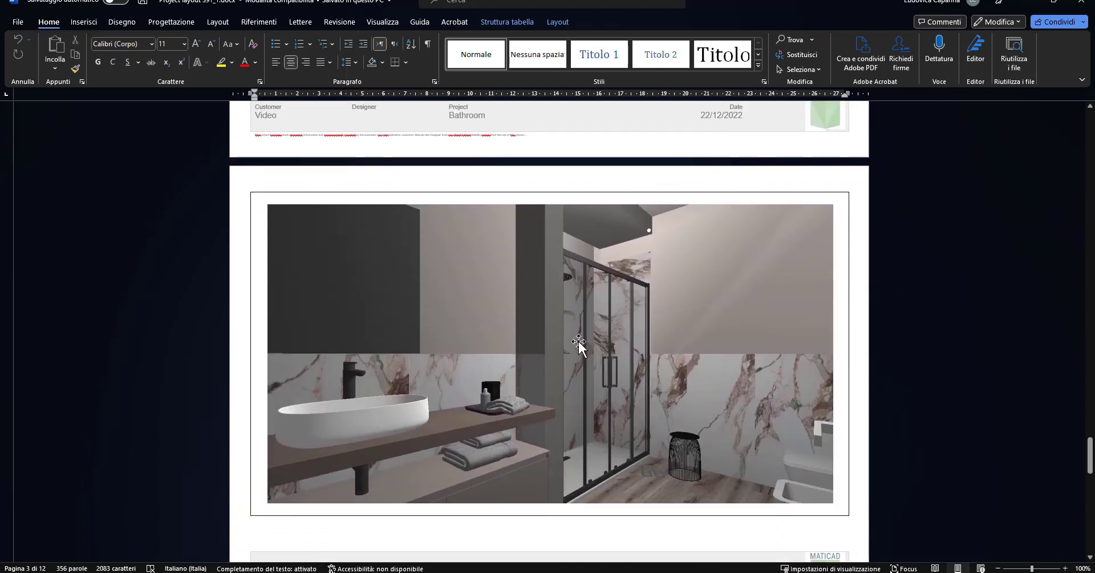
left_click(578, 341)
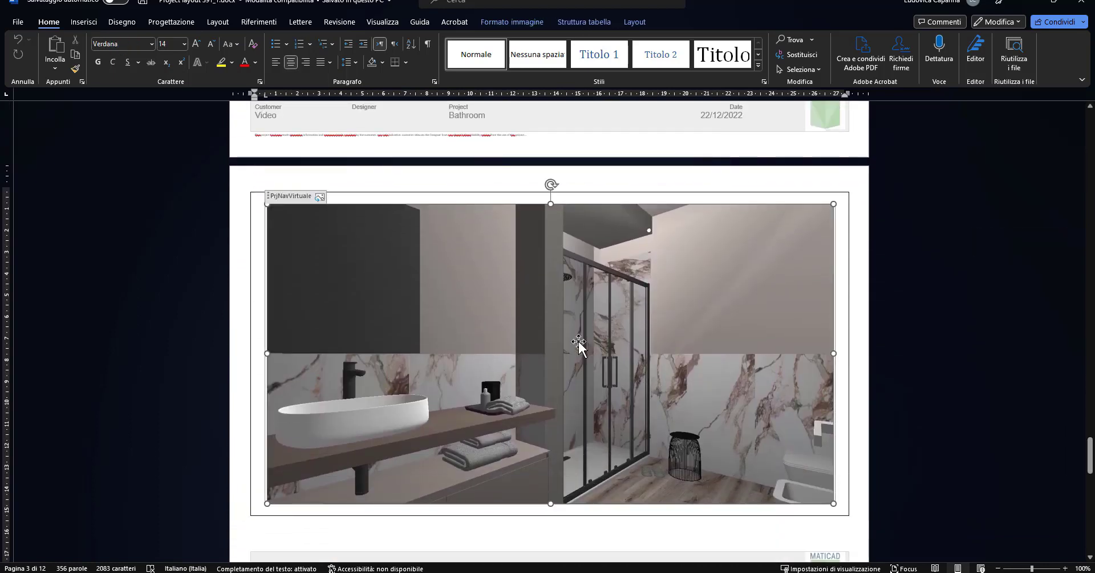
right_click(578, 342)
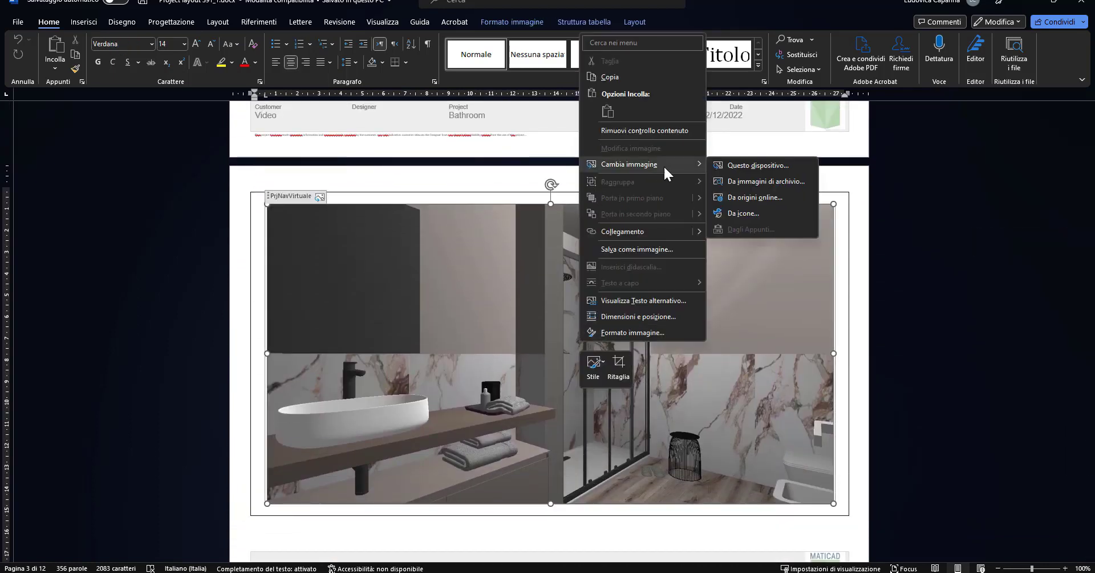
left_click(752, 167)
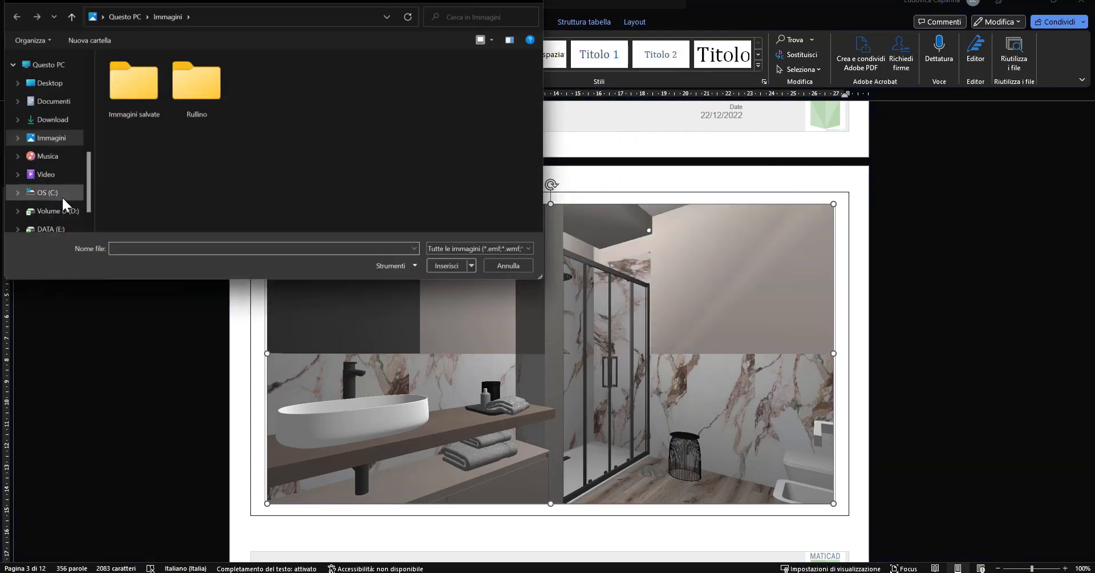
left_click(127, 88)
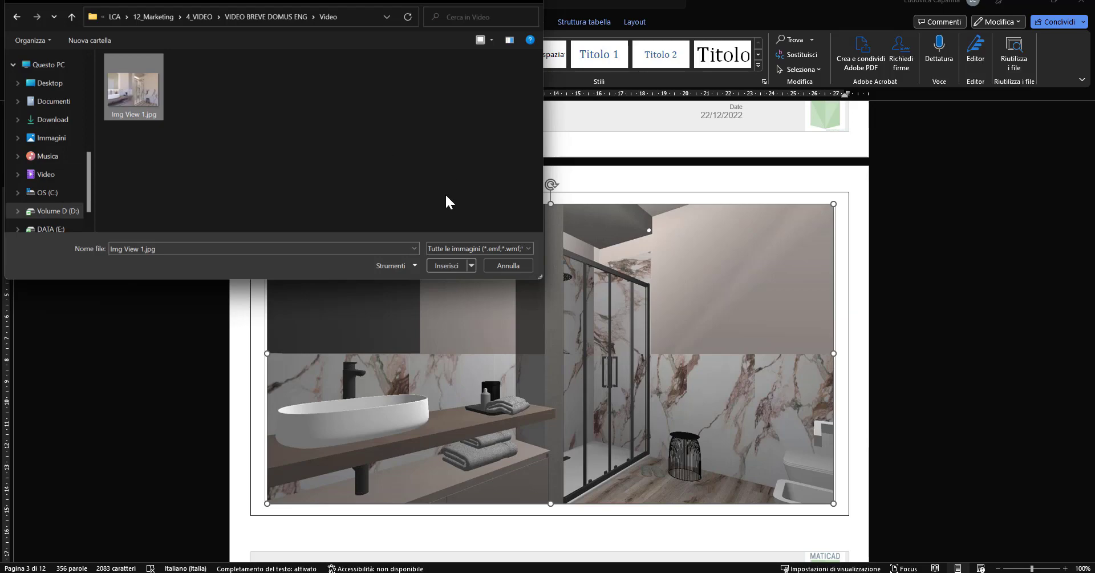
left_click(438, 269)
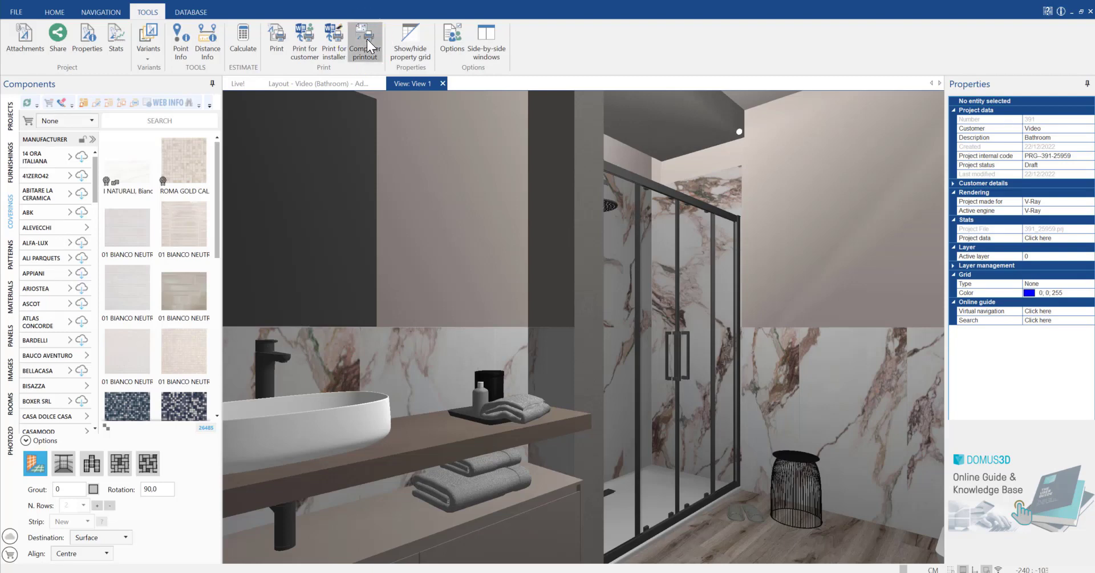
Save the Composer print file 'Project video' into the Video folder
left_click(368, 39)
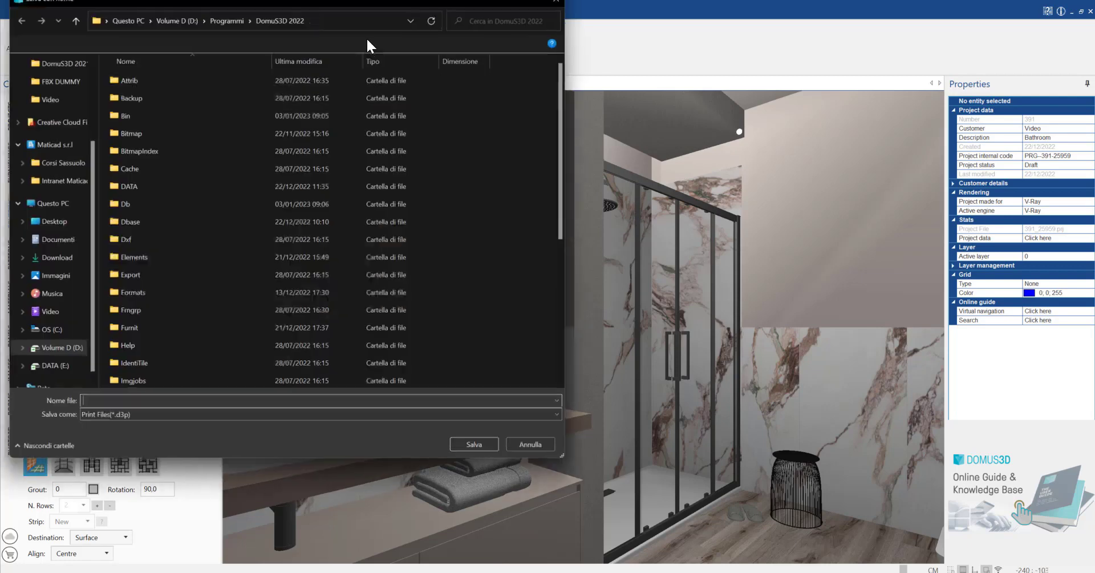
left_click(38, 98)
type("Project video")
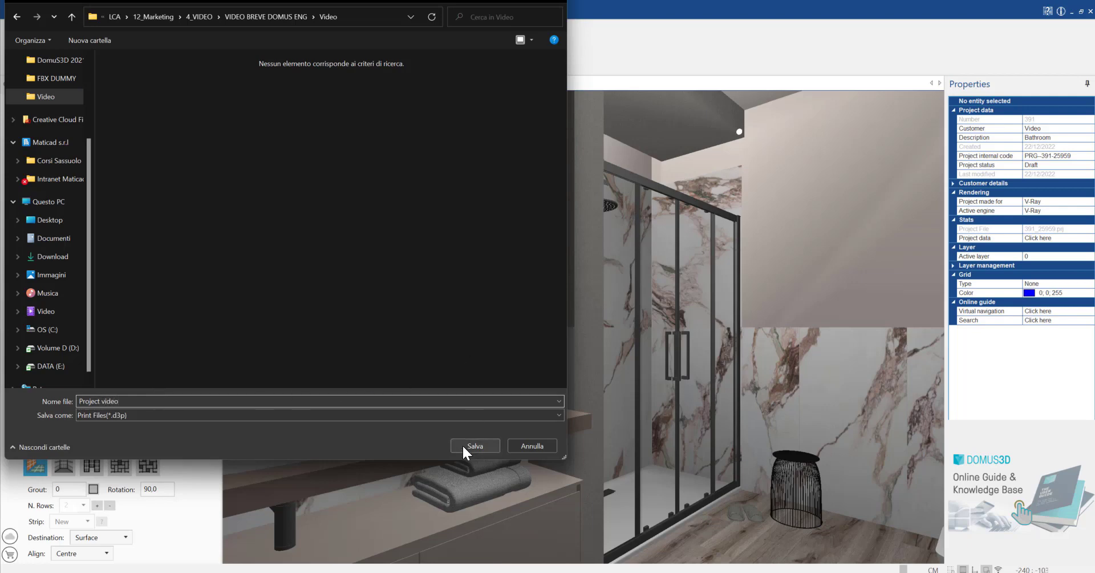
left_click(464, 446)
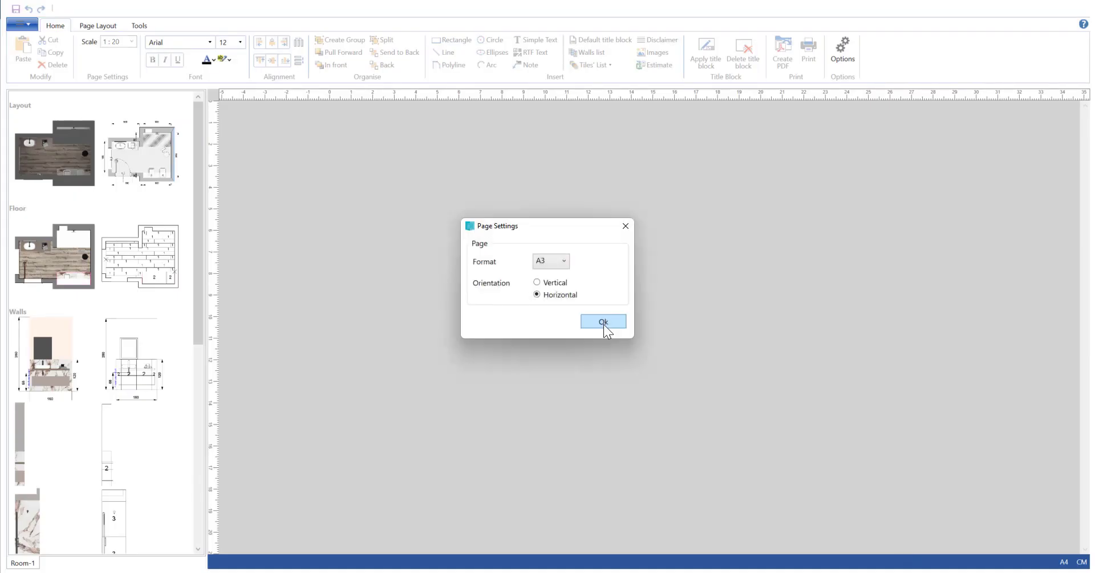
Accept an A3 landscape page, place the floor plan, and insert the Img View 1.jpg render
left_click(604, 322)
mouse_move(54, 257)
left_mouse_down()
mouse_move(451, 282)
mouse_move(512, 260)
left_mouse_up()
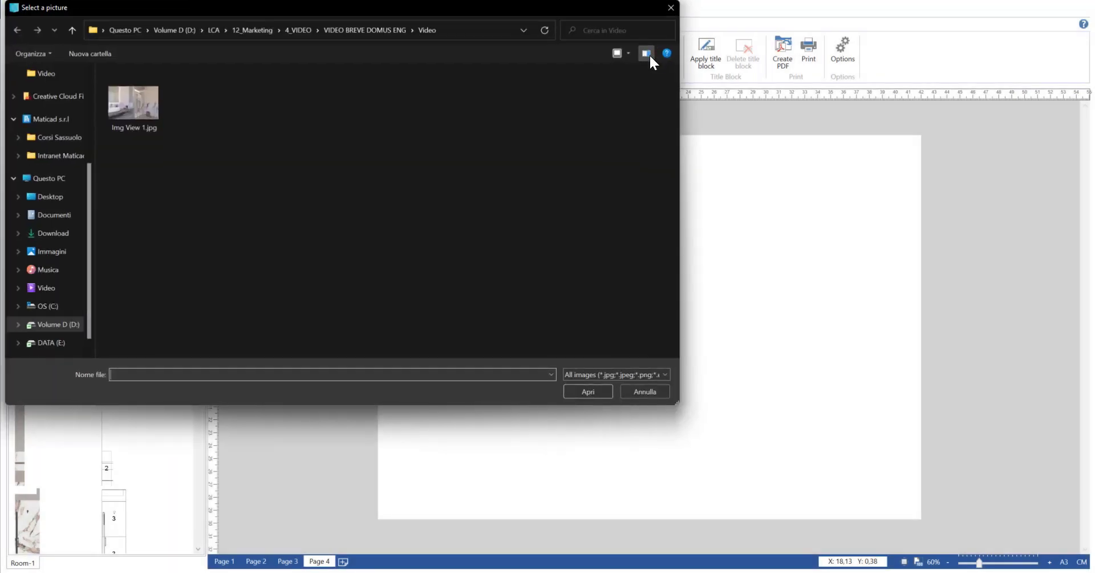
left_click(134, 109)
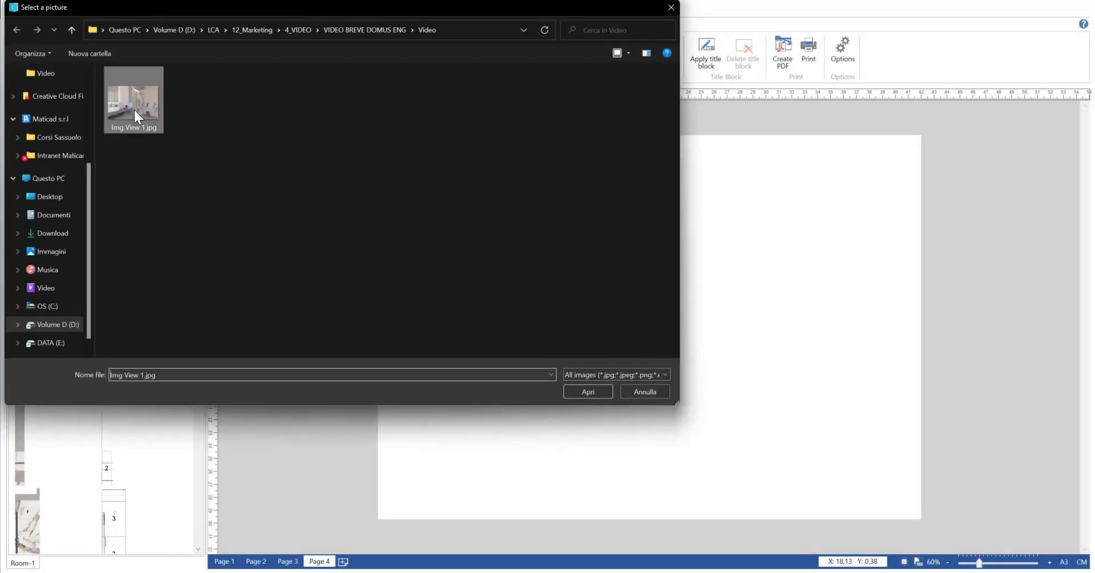
left_click(590, 390)
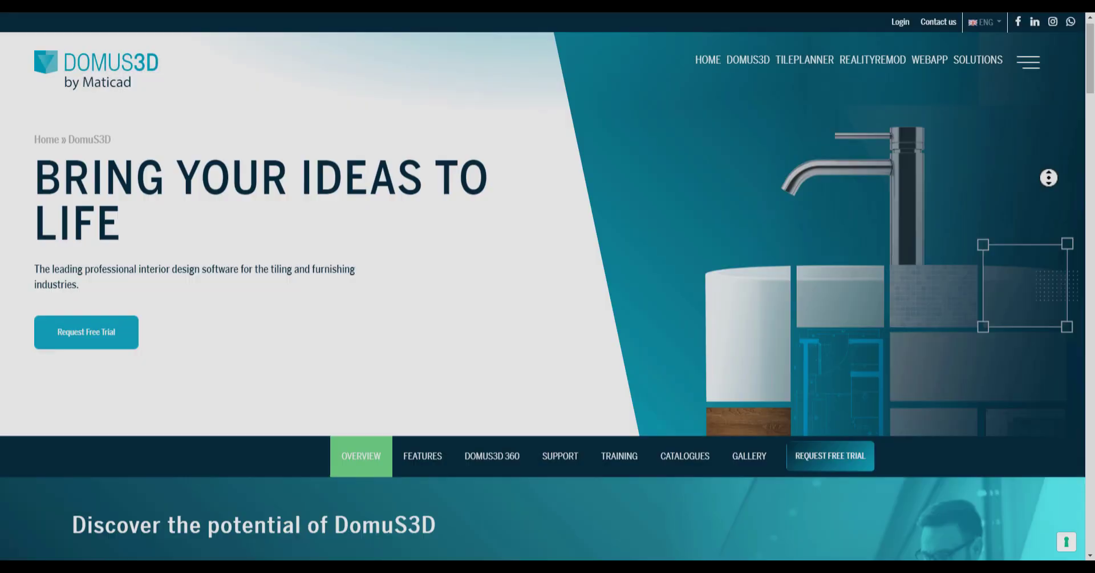